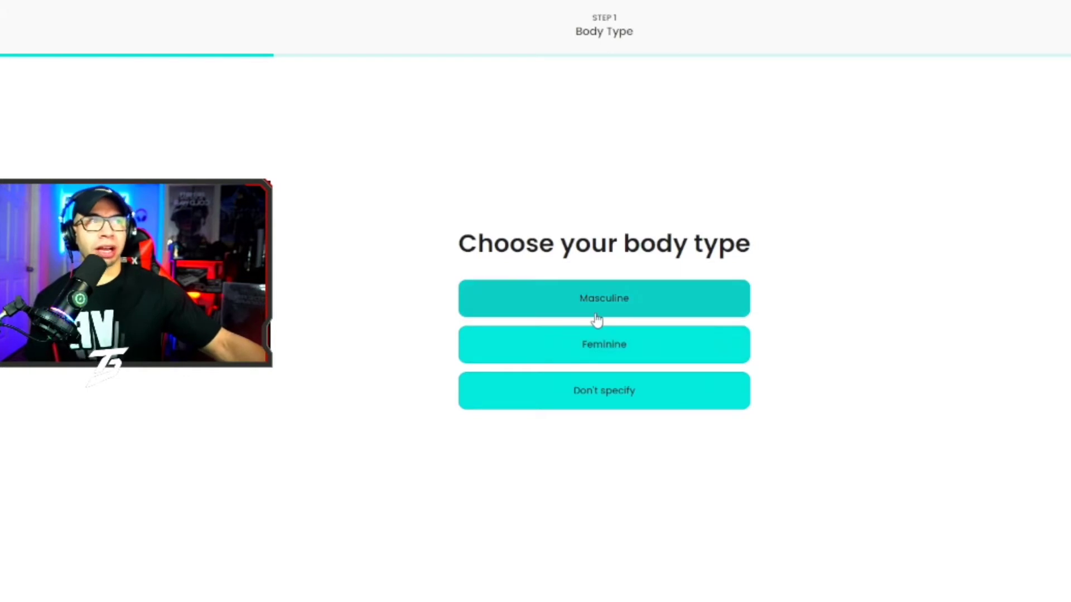
Choose the masculine body type and upload the selfie image_6483441 (67) as the avatar's photo.
{"action": "left_click", "coordinate": [596, 313]}
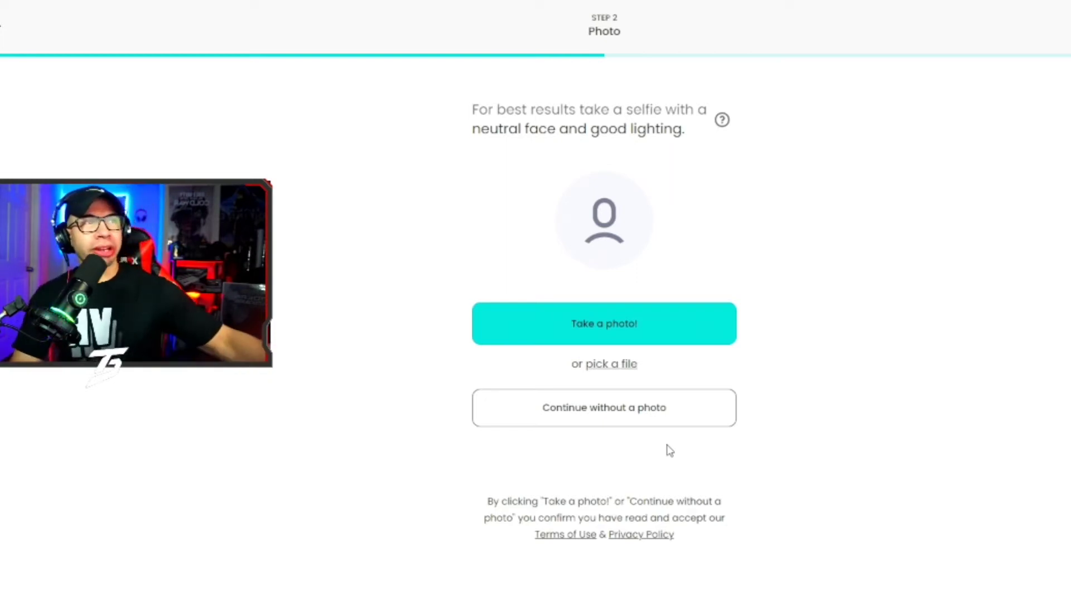
{"action": "left_click", "coordinate": [612, 365]}
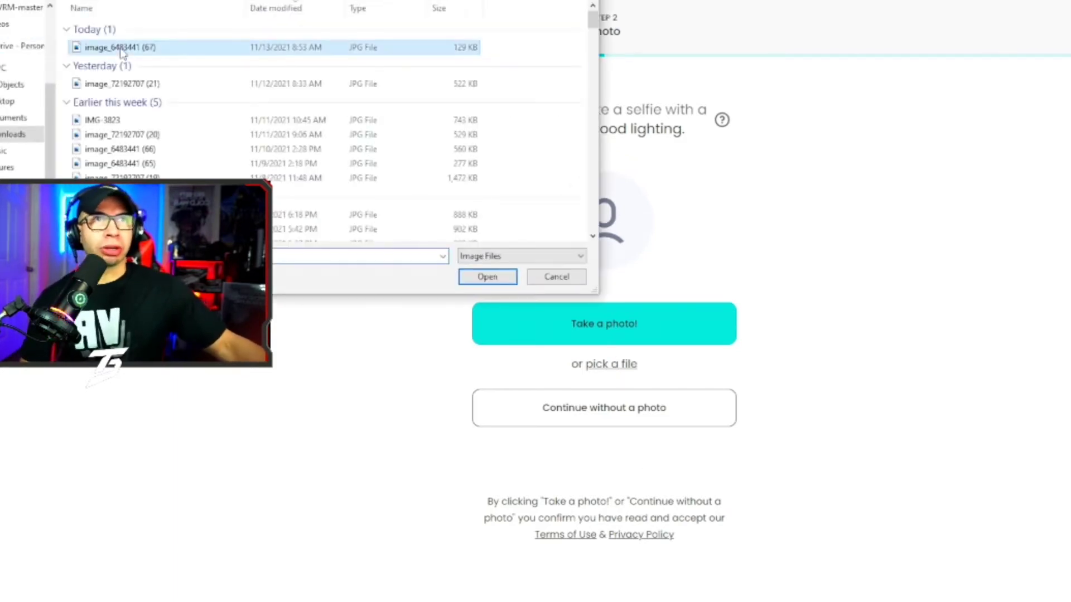
{"action": "left_click", "coordinate": [498, 278]}
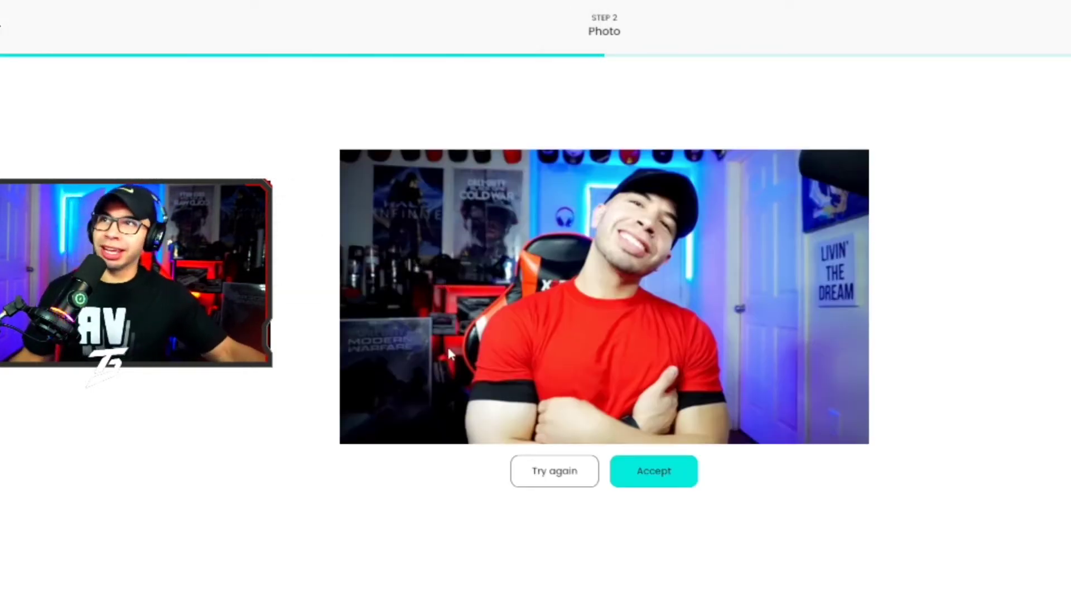
{"action": "left_click", "coordinate": [663, 476]}
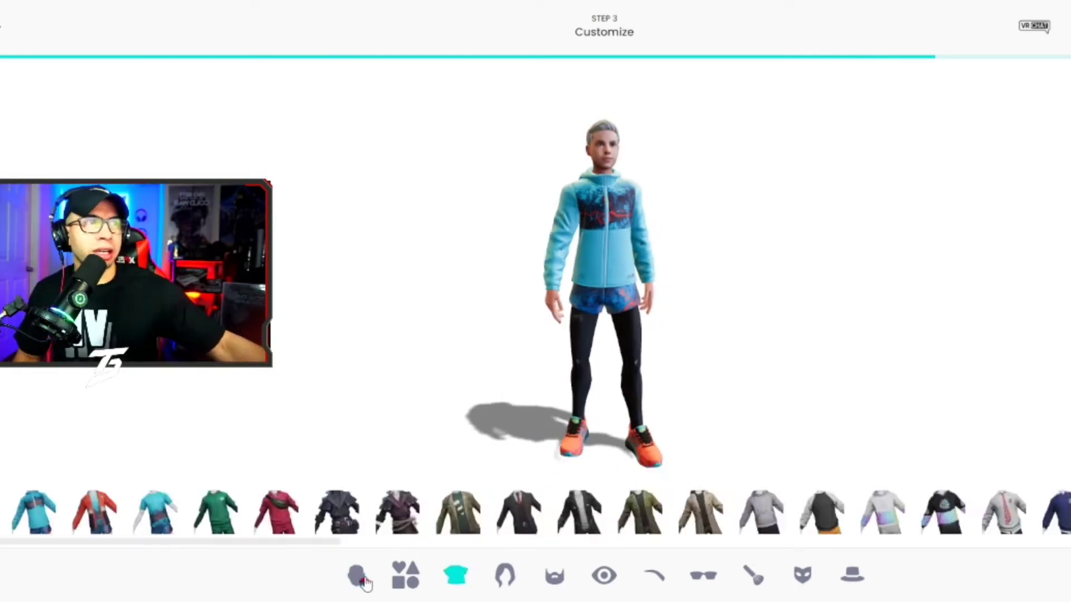
Compare the lighter skin tones on the avatar and apply the lightest one.
{"action": "left_click", "coordinate": [362, 578]}
{"action": "left_click", "coordinate": [425, 521]}
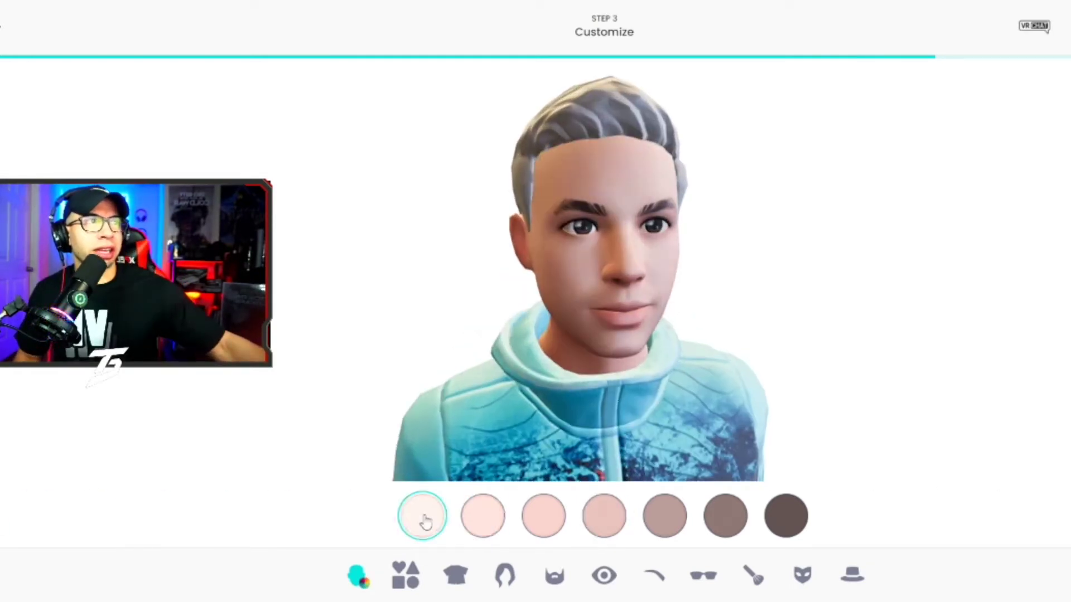
{"action": "left_click", "coordinate": [596, 521]}
{"action": "left_click", "coordinate": [484, 523]}
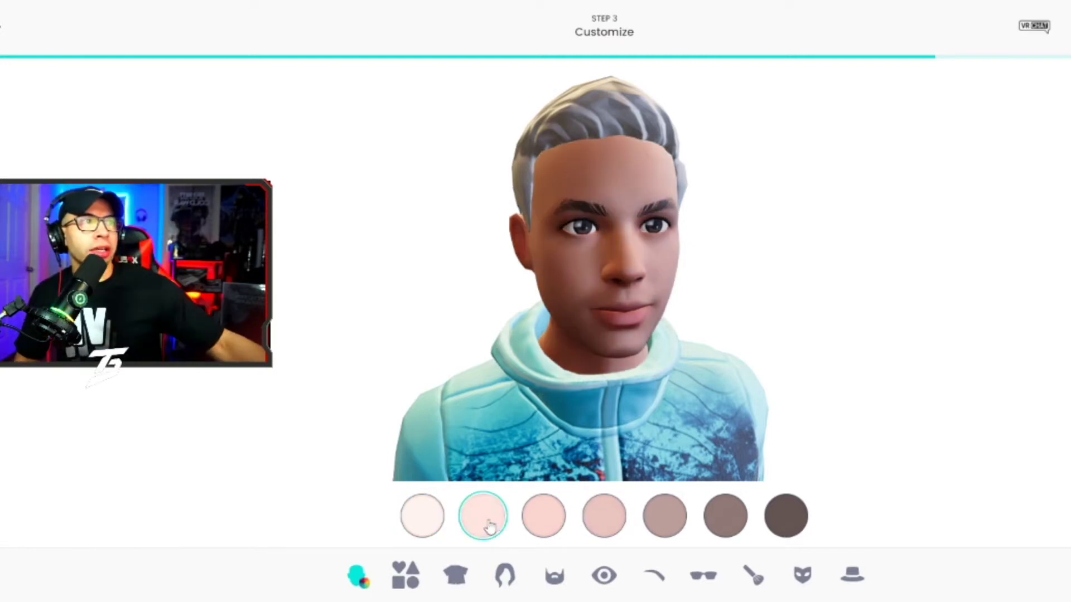
{"action": "left_click", "coordinate": [411, 523]}
{"action": "left_click", "coordinate": [494, 523]}
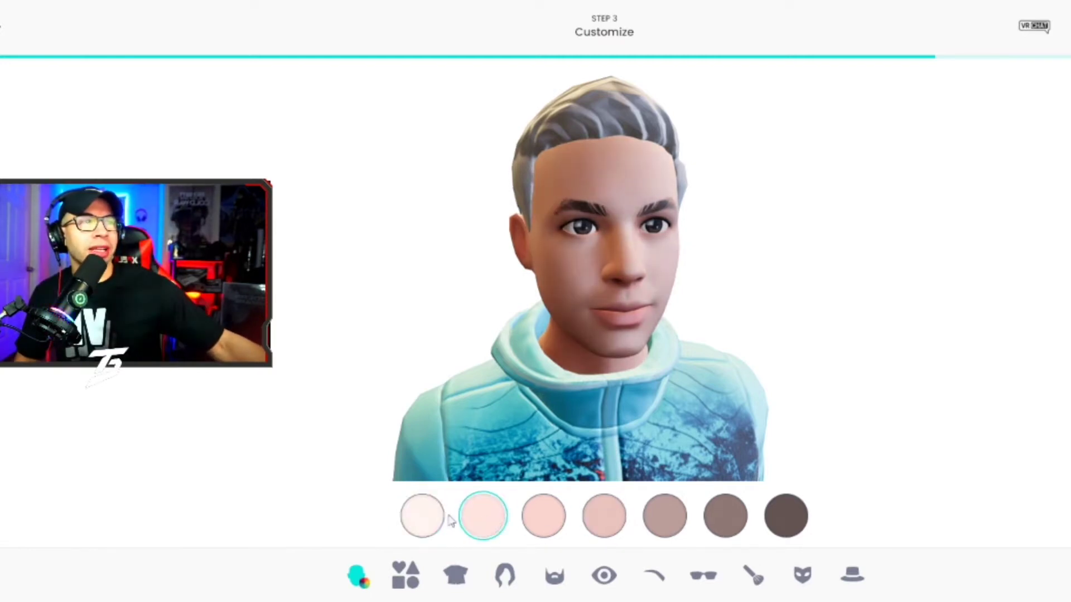
{"action": "left_click", "coordinate": [439, 519]}
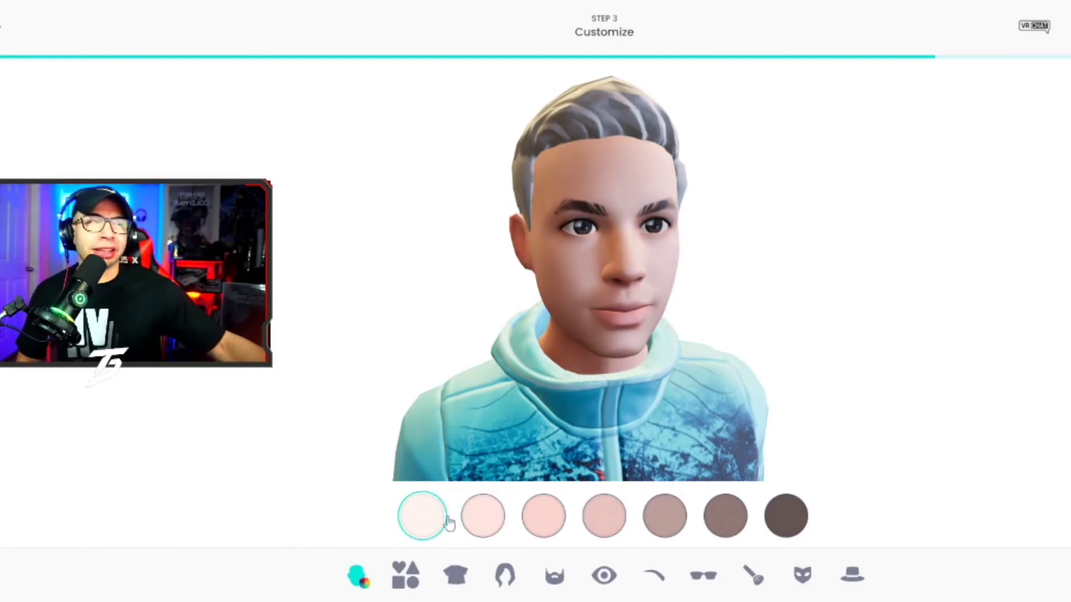
{"action": "left_click", "coordinate": [475, 521]}
{"action": "left_click", "coordinate": [435, 528]}
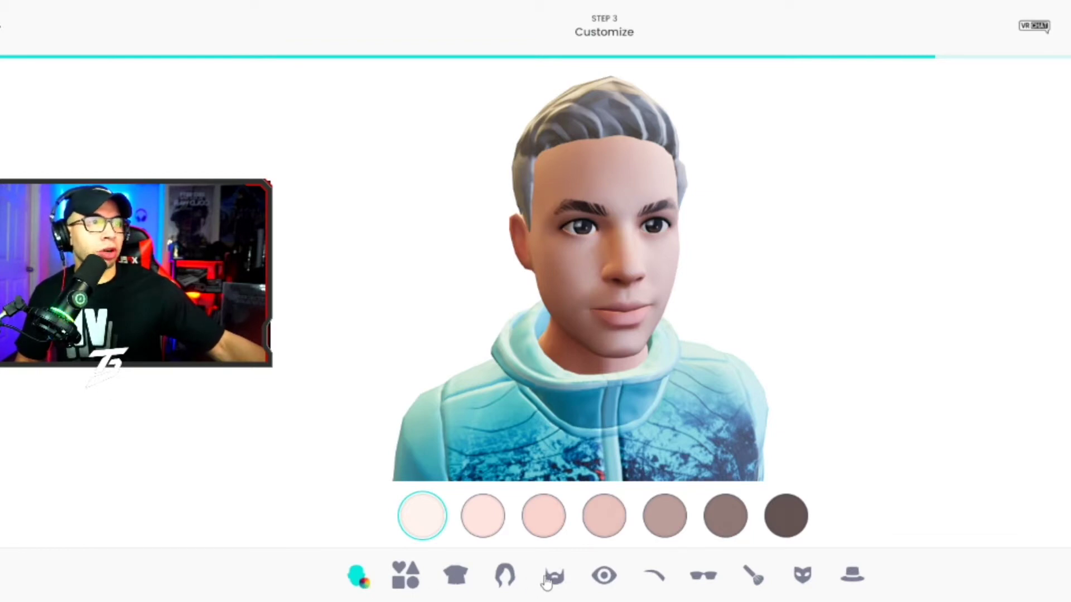
Try several of the first hairstyles on the avatar, ending with the long high ponytail.
{"action": "left_click", "coordinate": [503, 583]}
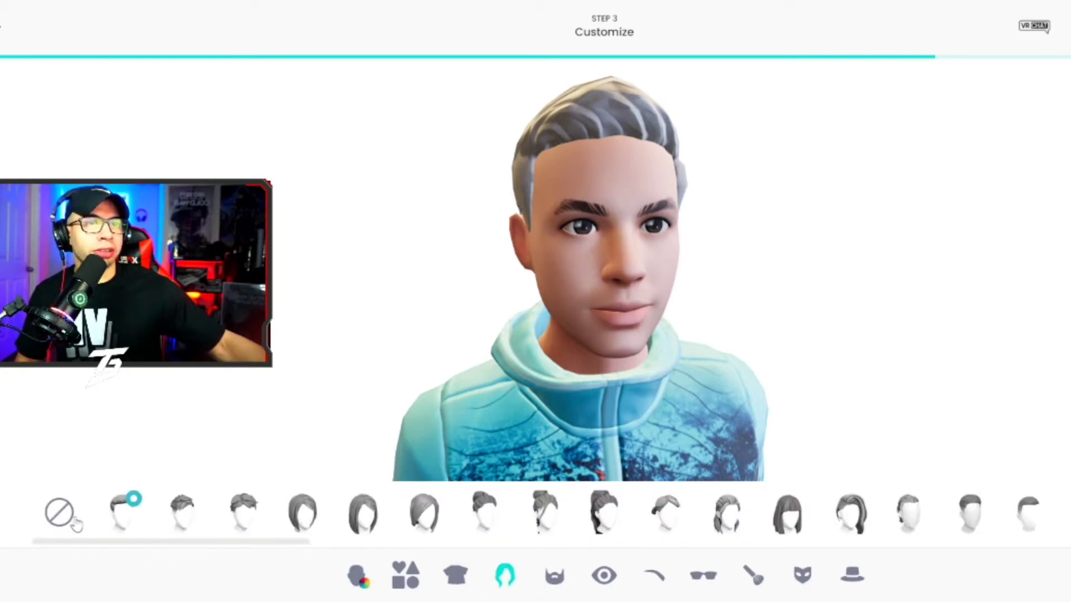
{"action": "left_click", "coordinate": [187, 511]}
{"action": "left_click_drag", "start_coordinate": [217, 538], "coordinate": [354, 543]}
{"action": "left_click", "coordinate": [205, 531]}
{"action": "left_click", "coordinate": [246, 531]}
{"action": "left_click", "coordinate": [290, 533]}
{"action": "left_click", "coordinate": [345, 525]}
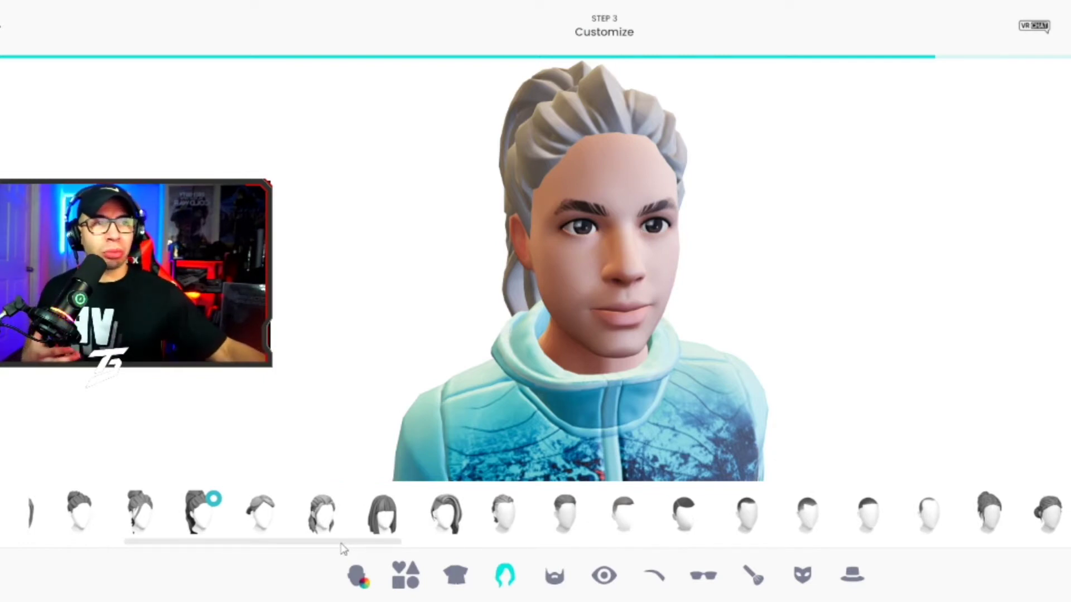
Try short men's hairstyles on the avatar: slicked-back, short textured top and a close buzz cut.
{"action": "left_click_drag", "start_coordinate": [341, 545], "coordinate": [352, 544]}
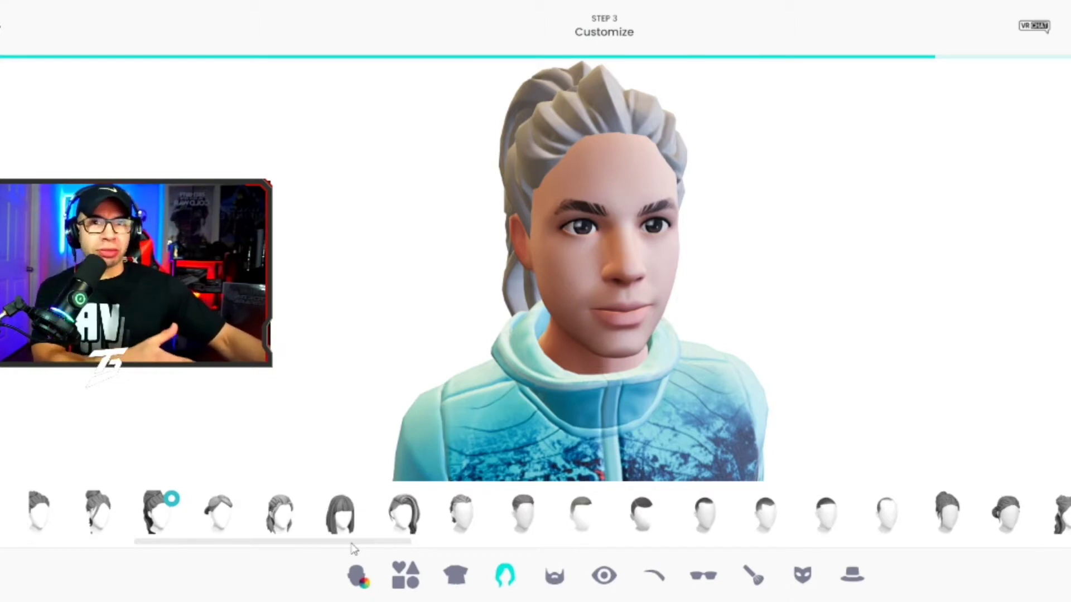
{"action": "left_click_drag", "start_coordinate": [351, 543], "coordinate": [391, 544]}
{"action": "left_click", "coordinate": [363, 523]}
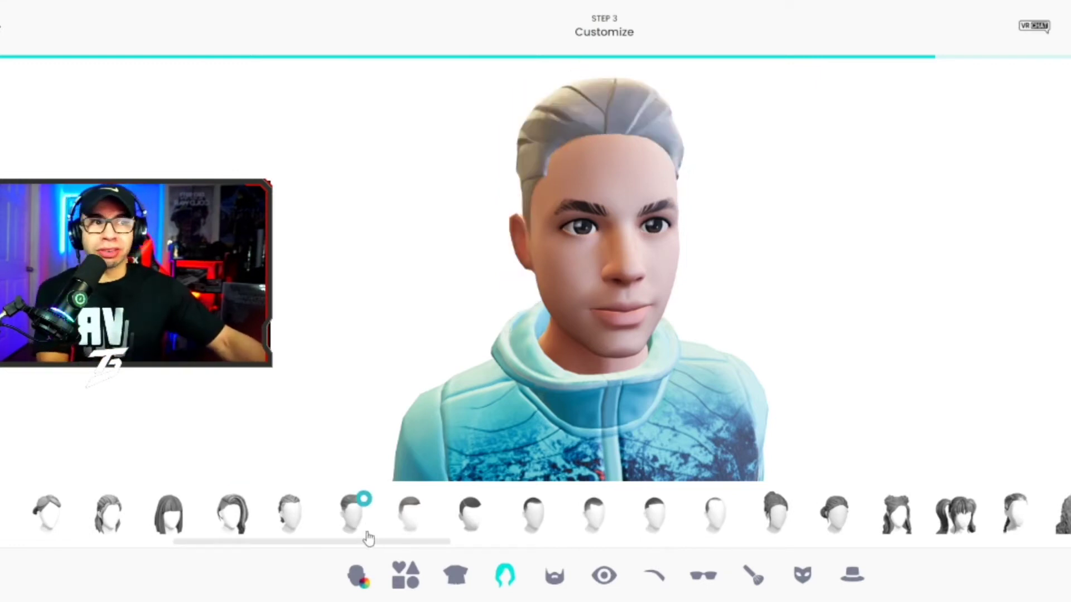
{"action": "left_click", "coordinate": [410, 527]}
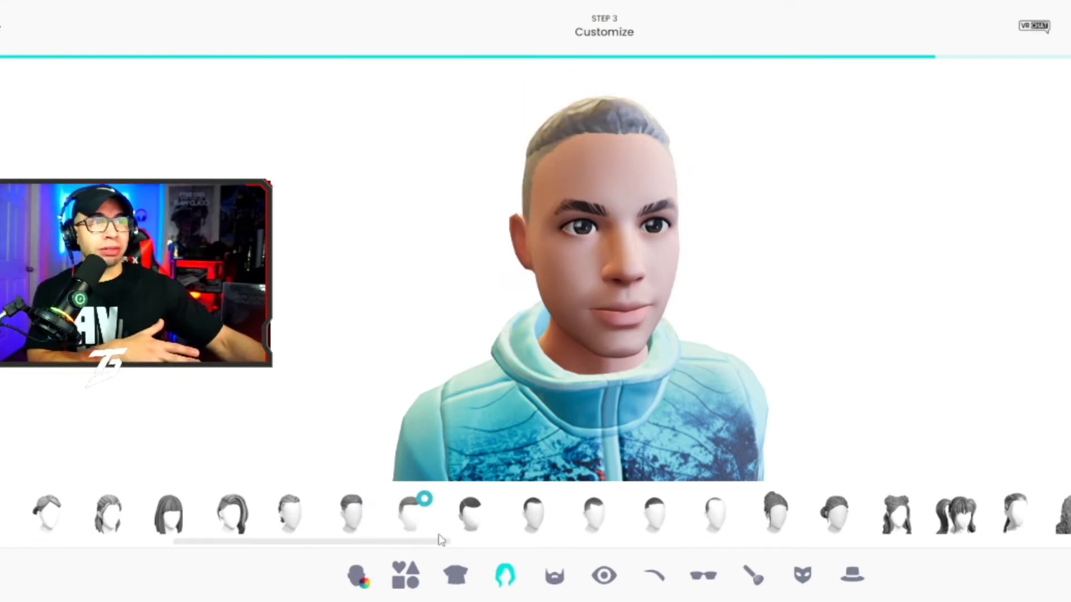
{"action": "left_click", "coordinate": [471, 518]}
{"action": "scroll", "coordinate": [428, 541], "scroll_direction": "right", "scroll_amount": 1}
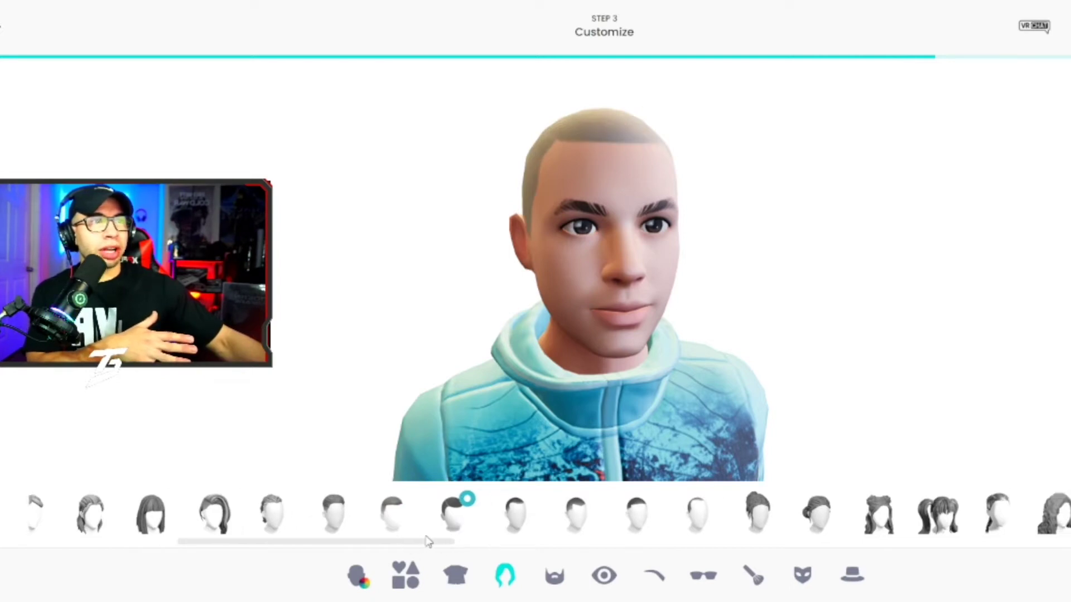
Try the receding cropped hairstyle and the braided hairstyle on the avatar.
{"action": "left_click_drag", "start_coordinate": [428, 541], "coordinate": [136, 541]}
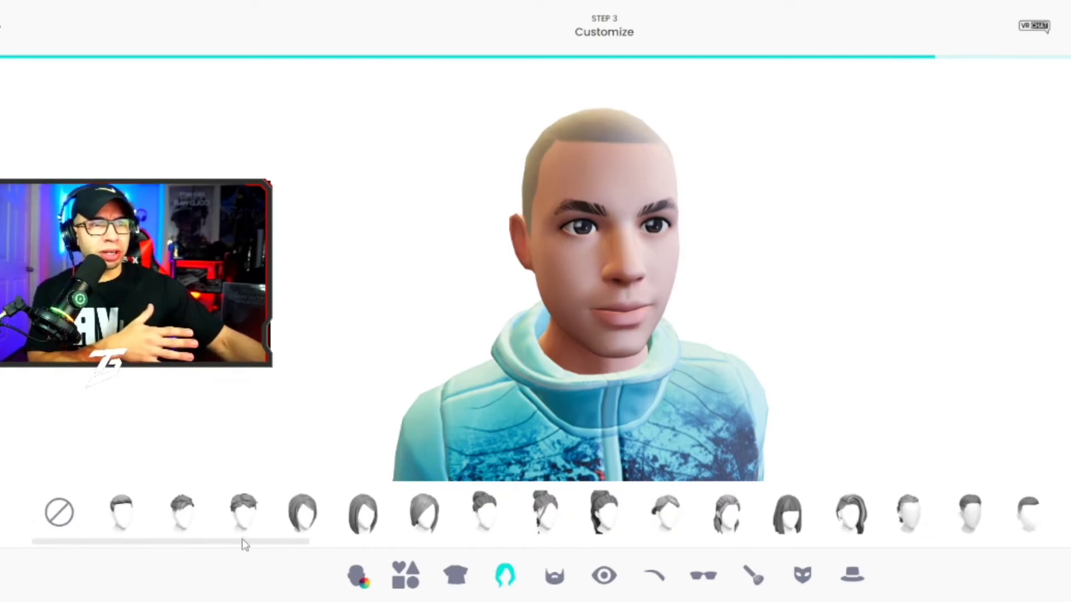
{"action": "left_click_drag", "start_coordinate": [242, 539], "coordinate": [540, 541]}
{"action": "left_click", "coordinate": [467, 521]}
{"action": "left_click", "coordinate": [568, 515]}
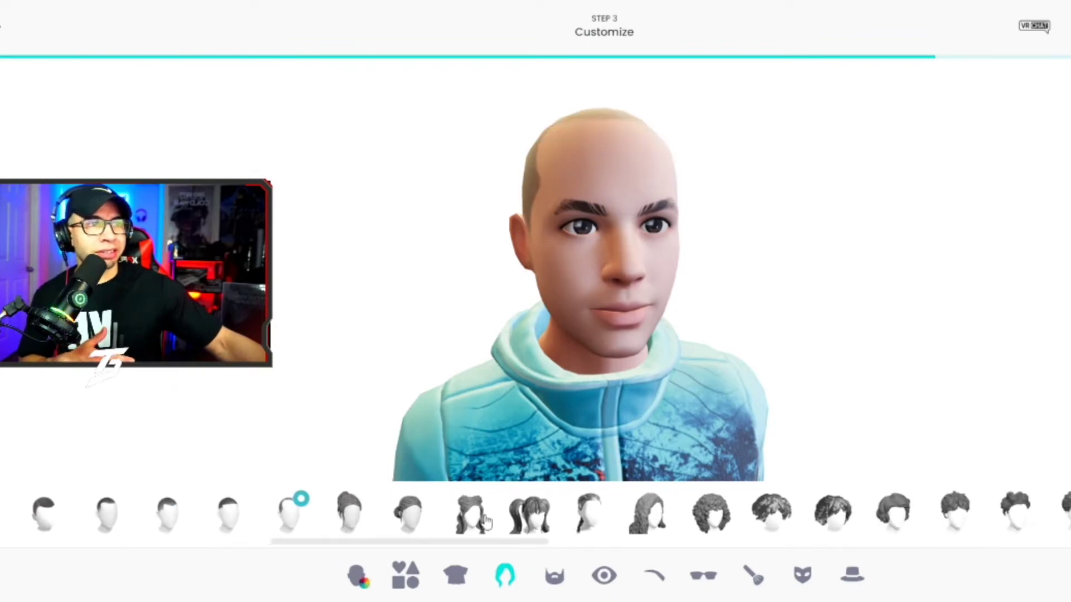
{"action": "left_click", "coordinate": [485, 519]}
{"action": "left_click", "coordinate": [587, 511]}
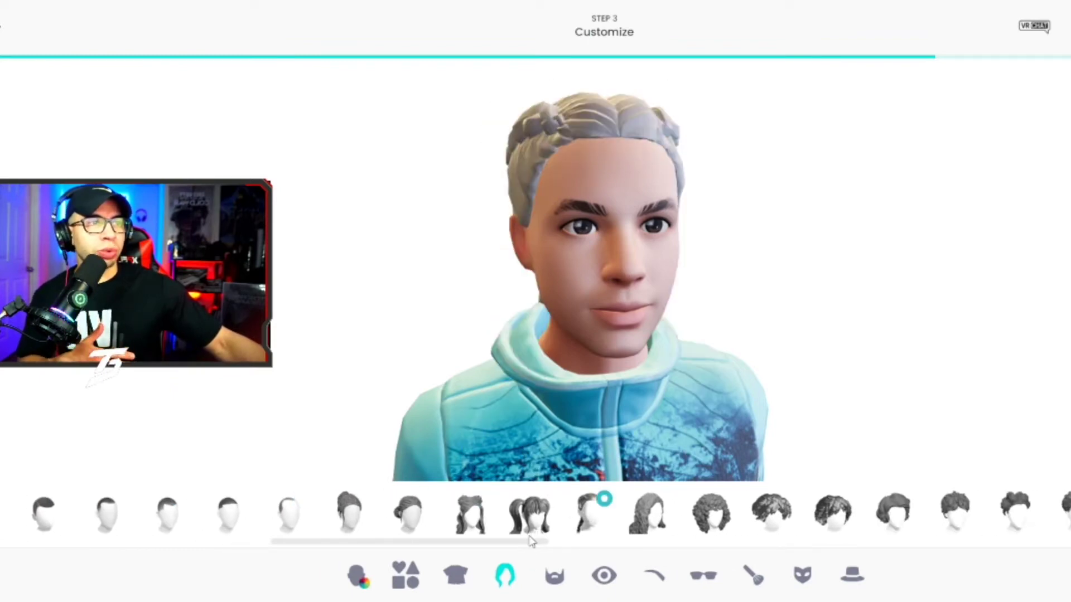
Try wavy and curly hairstyles, ending with tied-back dreadlocks with shaved sides, and inspect them from the side.
{"action": "scroll", "coordinate": [586, 511], "scroll_direction": "right", "scroll_amount": 3}
{"action": "left_click", "coordinate": [480, 513]}
{"action": "left_click", "coordinate": [716, 513]}
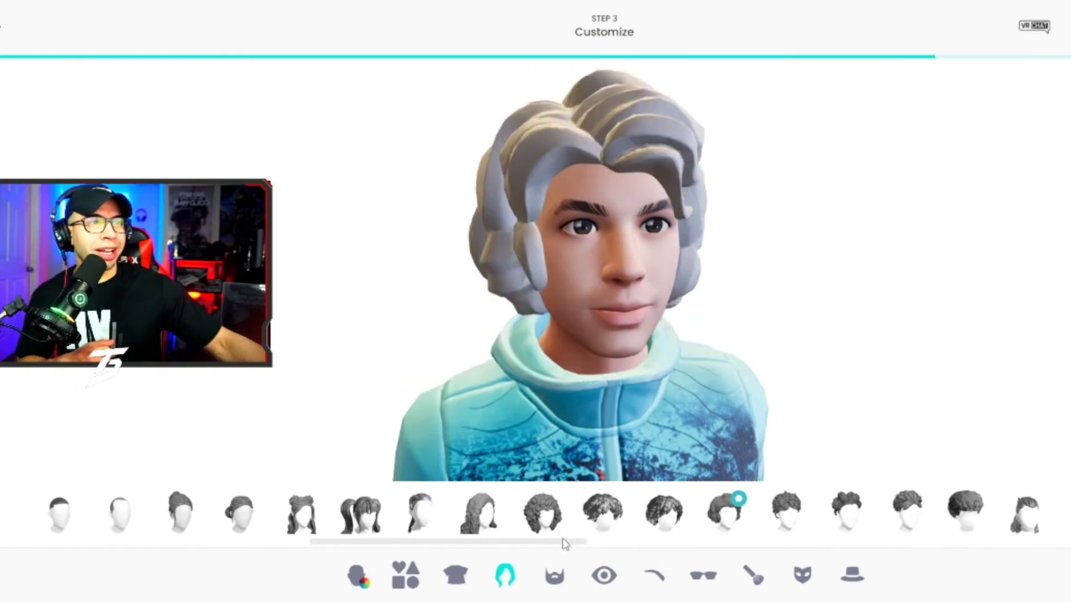
{"action": "left_click_drag", "start_coordinate": [564, 541], "coordinate": [647, 544]}
{"action": "left_click", "coordinate": [611, 519]}
{"action": "left_click", "coordinate": [663, 516]}
{"action": "left_click", "coordinate": [617, 528]}
{"action": "left_click", "coordinate": [668, 528]}
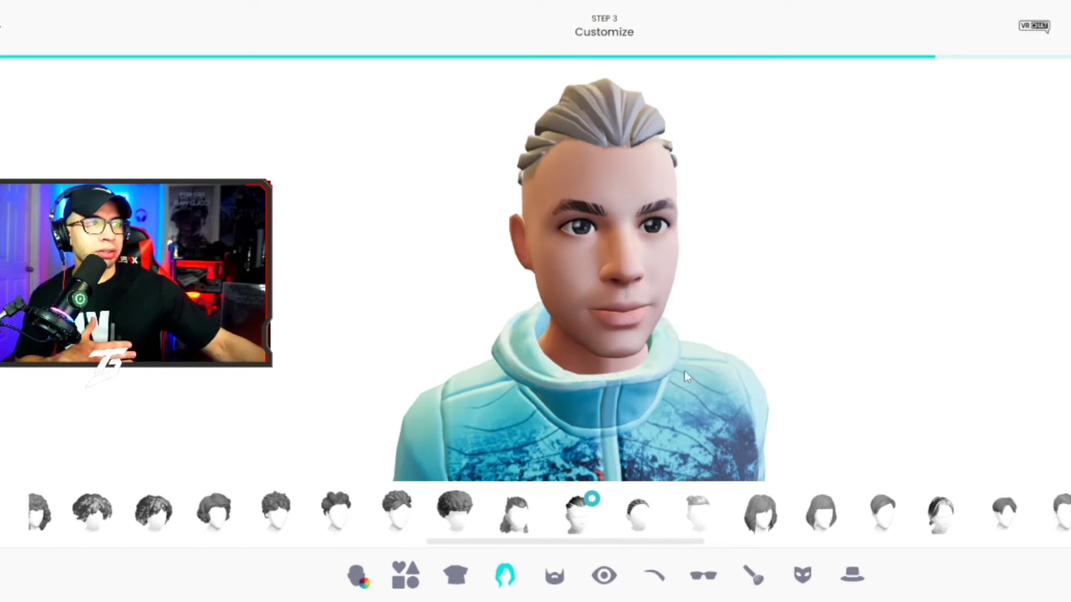
{"action": "left_click_drag", "start_coordinate": [684, 371], "coordinate": [354, 377]}
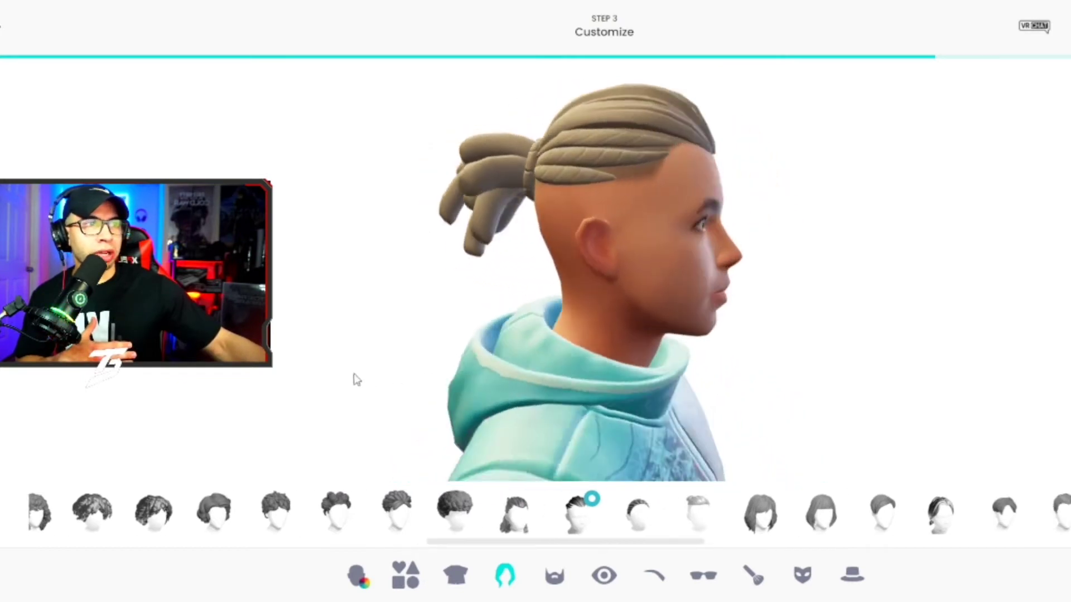
Try the bob with bangs and the short curly hairstyle with tapered sides, turning the avatar to face forward.
{"action": "left_click_drag", "start_coordinate": [453, 542], "coordinate": [631, 550]}
{"action": "left_click", "coordinate": [520, 527]}
{"action": "left_click", "coordinate": [523, 513]}
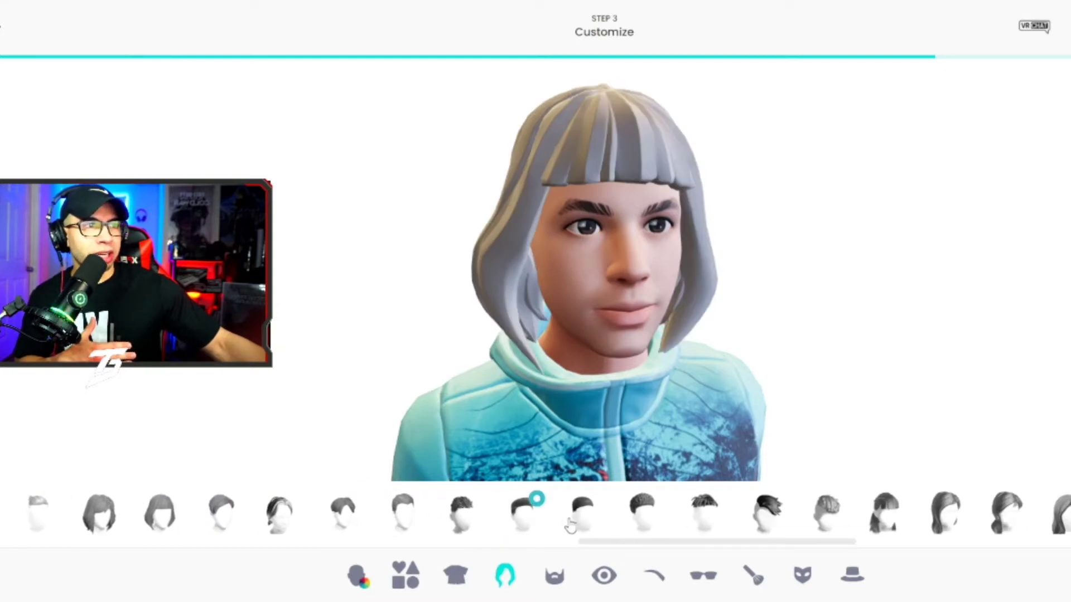
{"action": "mouse_move", "coordinate": [674, 393]}
{"action": "left_mouse_down"}
{"action": "mouse_move", "coordinate": [588, 407]}
{"action": "mouse_move", "coordinate": [665, 400]}
{"action": "left_mouse_up"}
{"action": "left_click", "coordinate": [642, 512]}
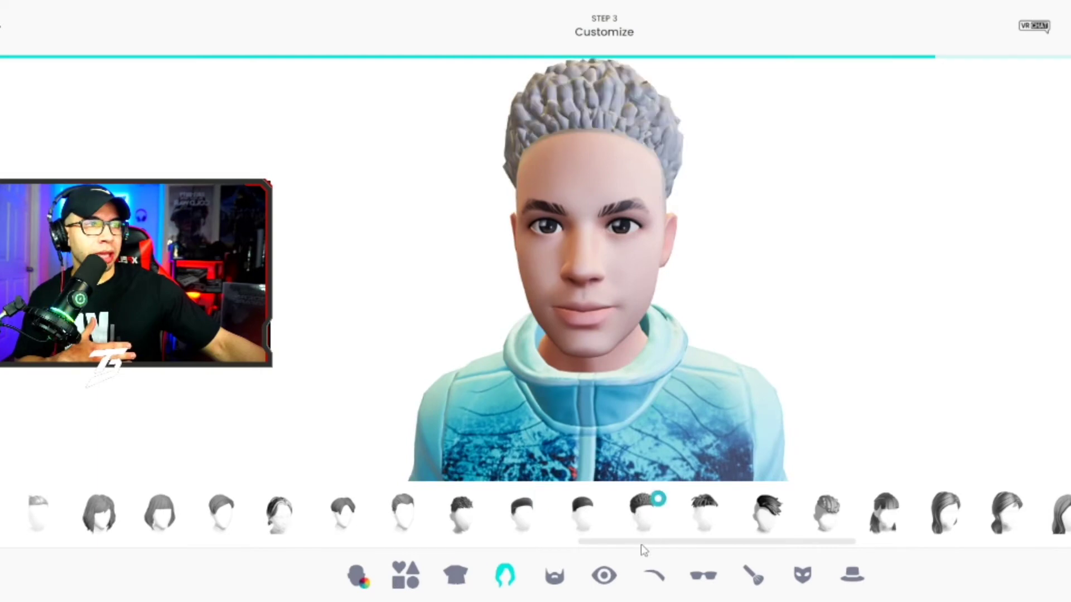
Try black and dark grey hair colours on the curly hairstyle and inspect the result from the side.
{"action": "left_click_drag", "start_coordinate": [641, 545], "coordinate": [556, 545]}
{"action": "left_click", "coordinate": [0, 514]}
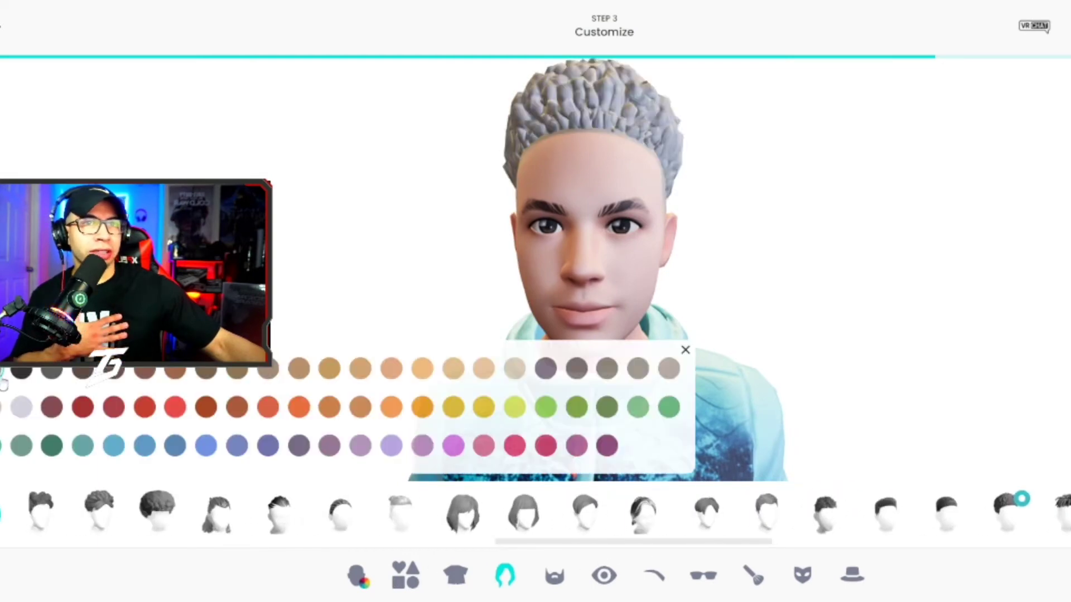
{"action": "left_click", "coordinate": [21, 372]}
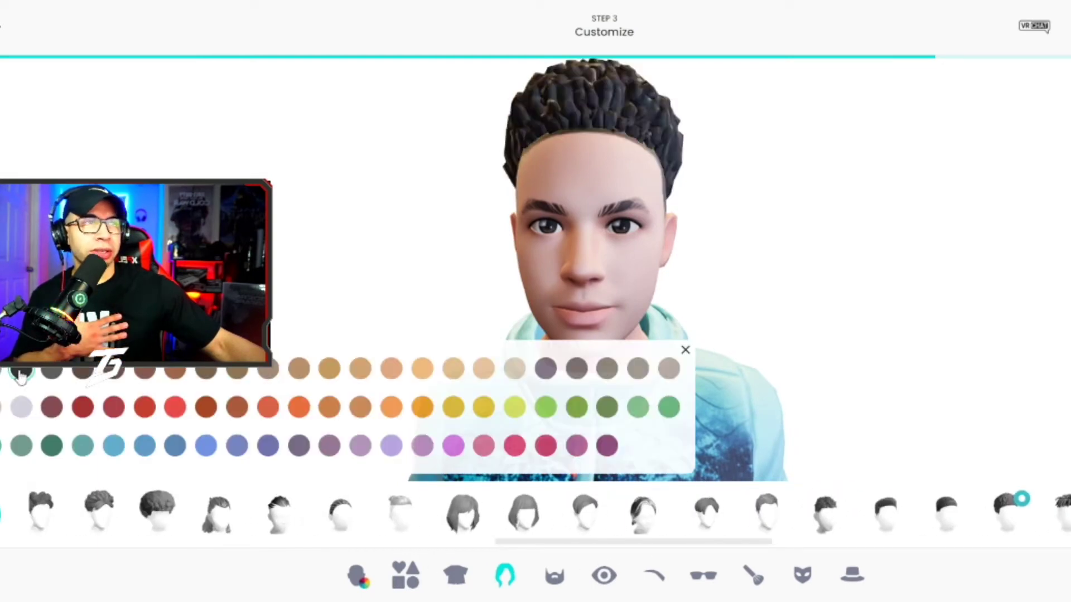
{"action": "left_click", "coordinate": [51, 377]}
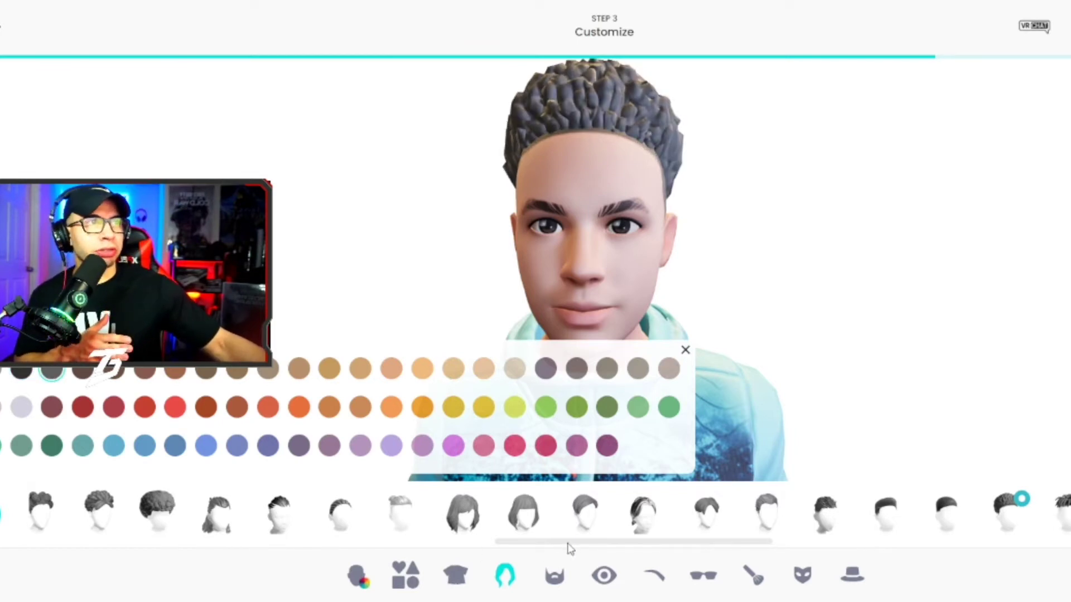
{"action": "left_click_drag", "start_coordinate": [568, 544], "coordinate": [523, 549]}
{"action": "left_click_drag", "start_coordinate": [780, 379], "coordinate": [662, 341]}
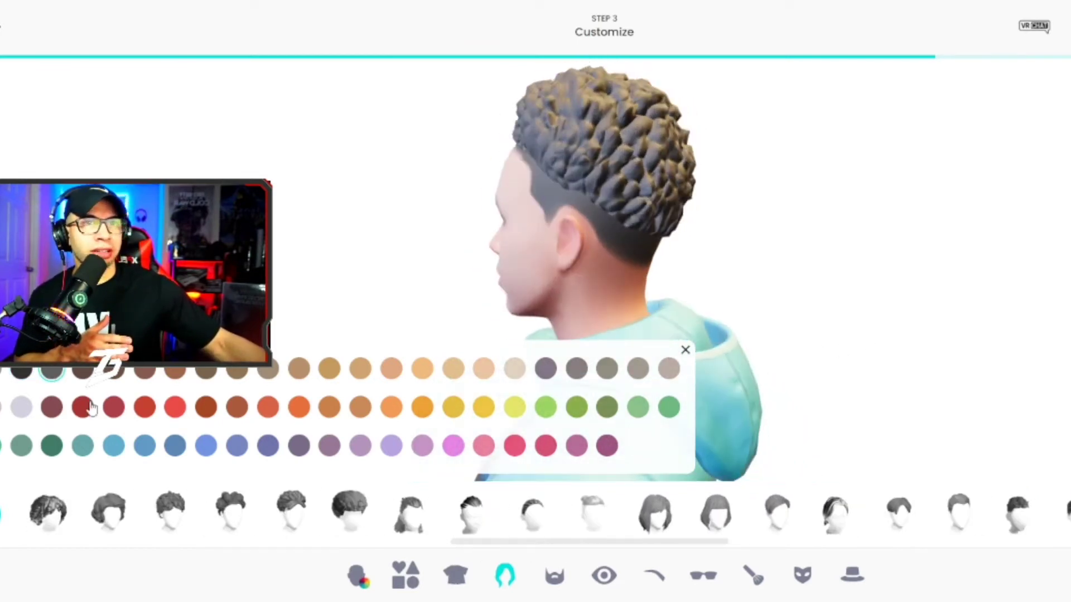
Apply the first short swept hairstyle in the list, turn the avatar to face forward, and colour the hair black.
{"action": "left_click_drag", "start_coordinate": [485, 543], "coordinate": [43, 558]}
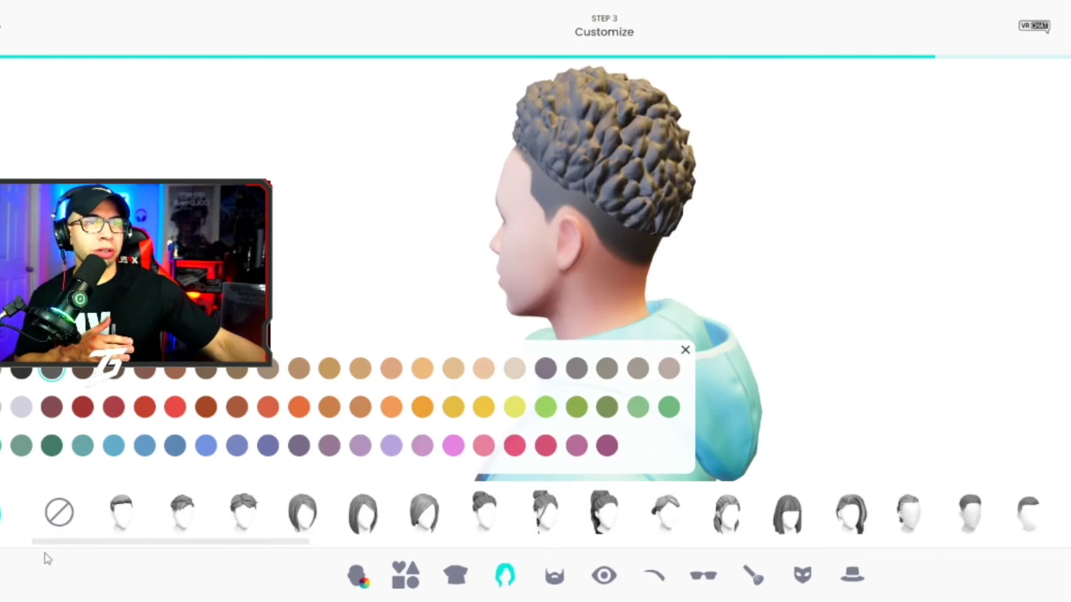
{"action": "left_click", "coordinate": [108, 514]}
{"action": "left_click_drag", "start_coordinate": [483, 295], "coordinate": [666, 249]}
{"action": "left_click", "coordinate": [21, 368]}
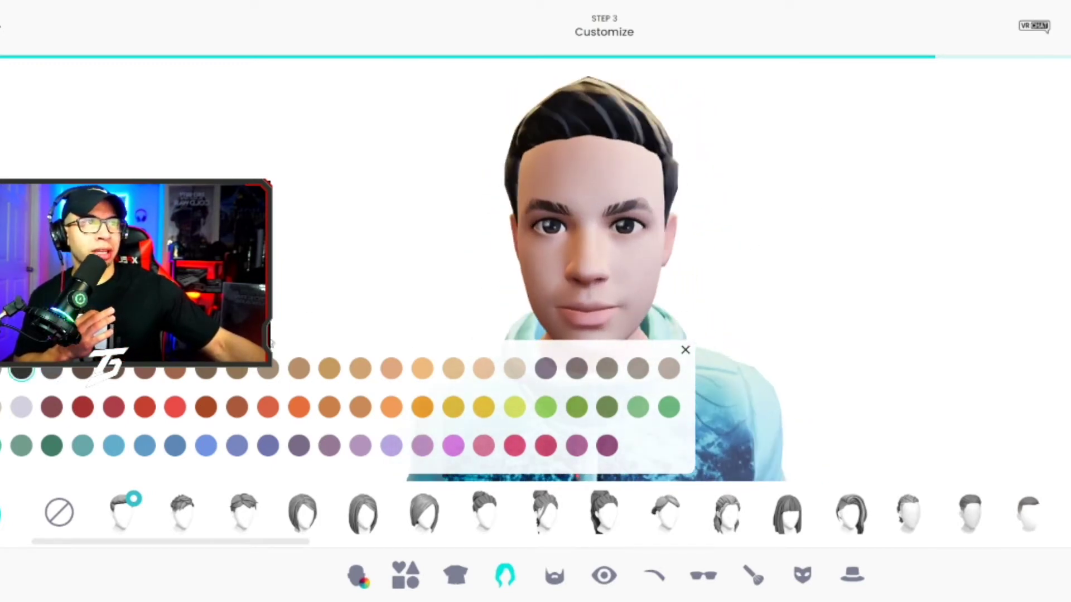
{"action": "left_click", "coordinate": [52, 371]}
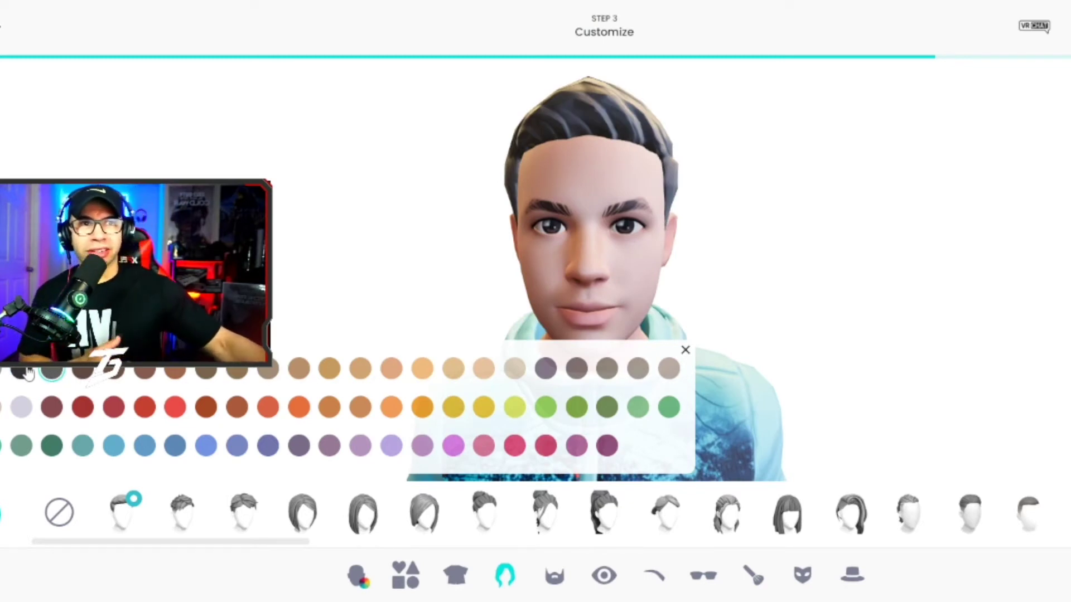
{"action": "left_click", "coordinate": [27, 372]}
{"action": "left_click_drag", "start_coordinate": [266, 541], "coordinate": [200, 541]}
Try several facial hair styles on the avatar, including a full stubble beard and a thin moustache.
{"action": "left_click", "coordinate": [555, 578]}
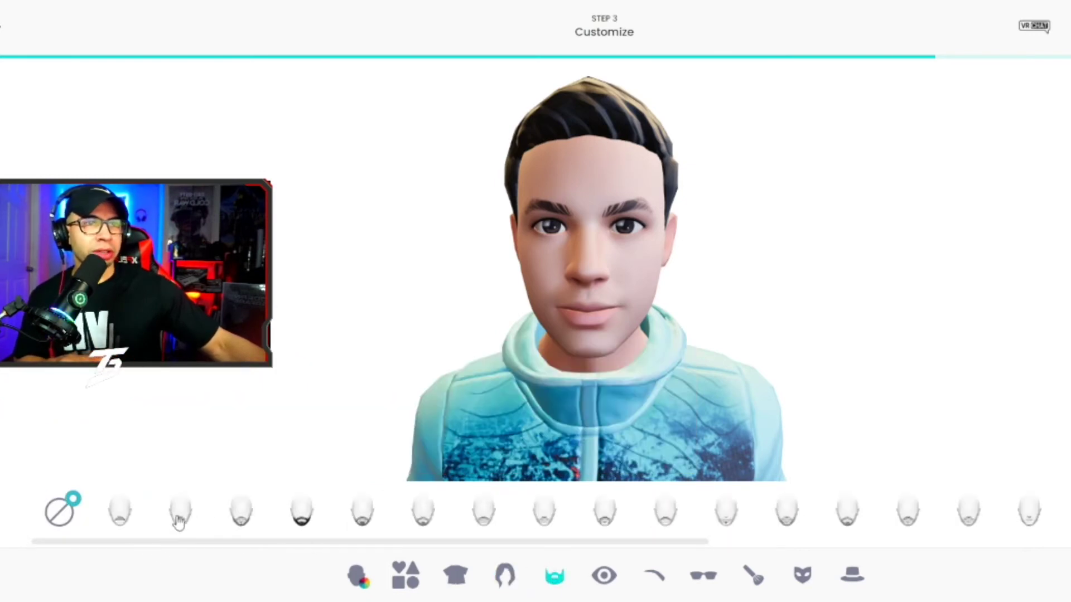
{"action": "left_click", "coordinate": [126, 514]}
{"action": "left_click", "coordinate": [246, 518]}
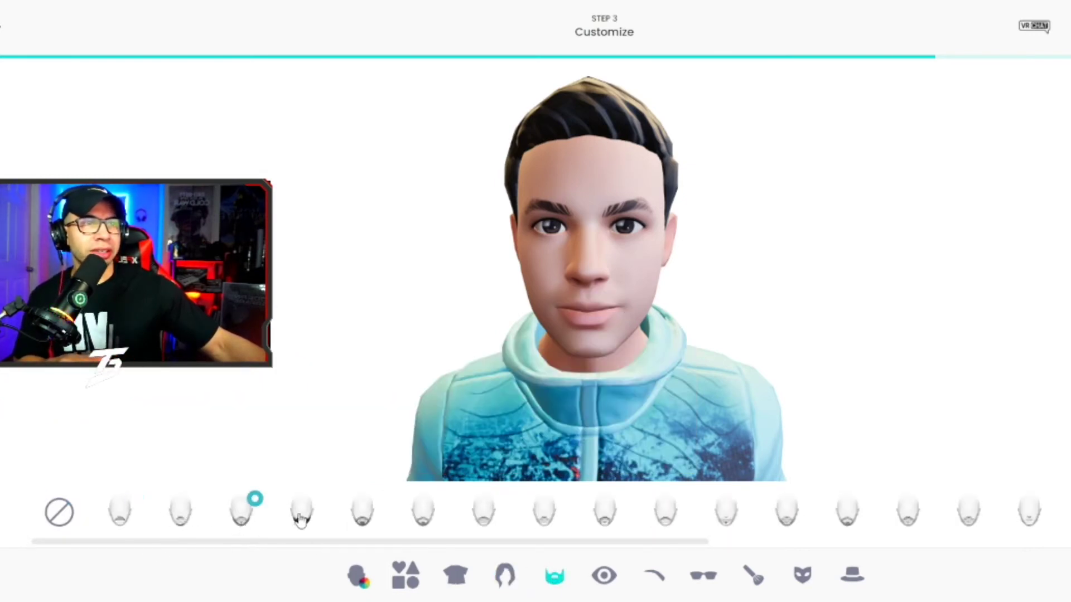
{"action": "scroll", "coordinate": [357, 545], "scroll_direction": "right", "scroll_amount": 1}
{"action": "left_click", "coordinate": [318, 516]}
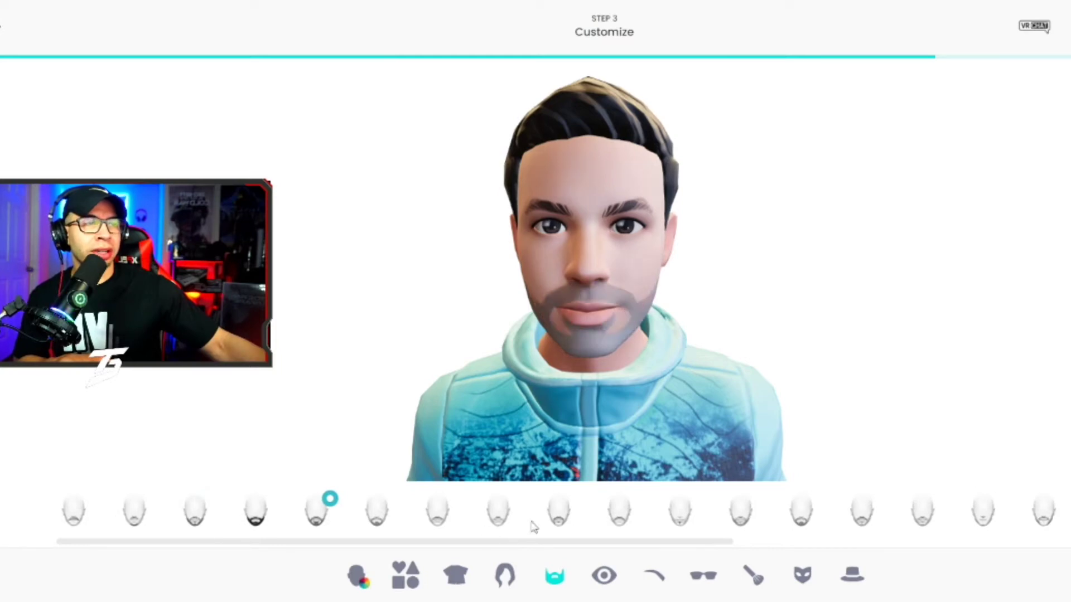
{"action": "left_click", "coordinate": [499, 516]}
Open the facial hair colour choices and give the avatar a goatee joined to a moustache.
{"action": "left_click", "coordinate": [1, 520]}
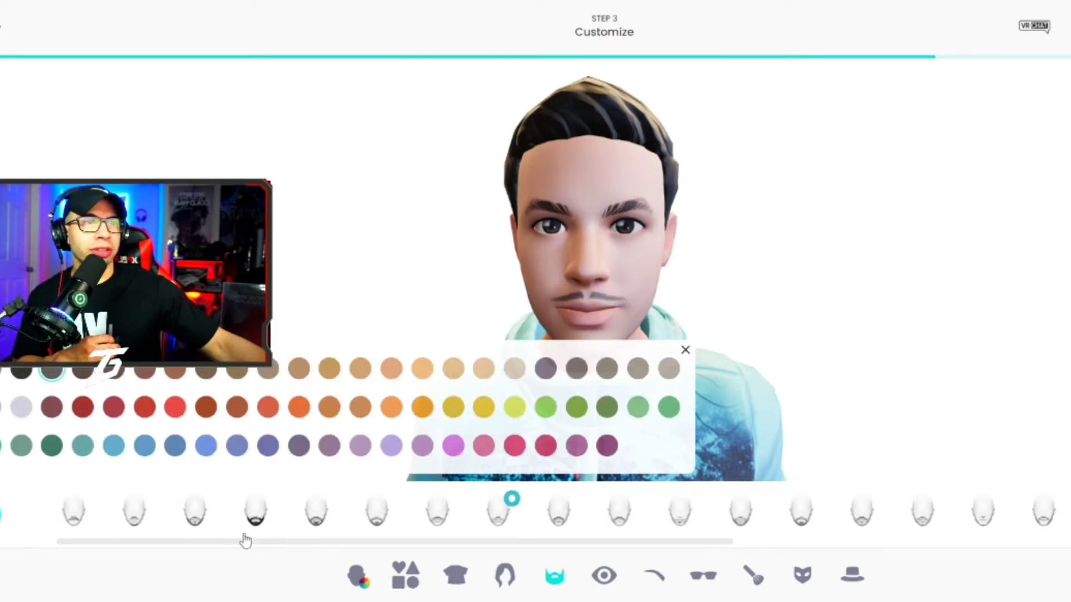
{"action": "left_click", "coordinate": [255, 513]}
{"action": "left_click", "coordinate": [375, 516]}
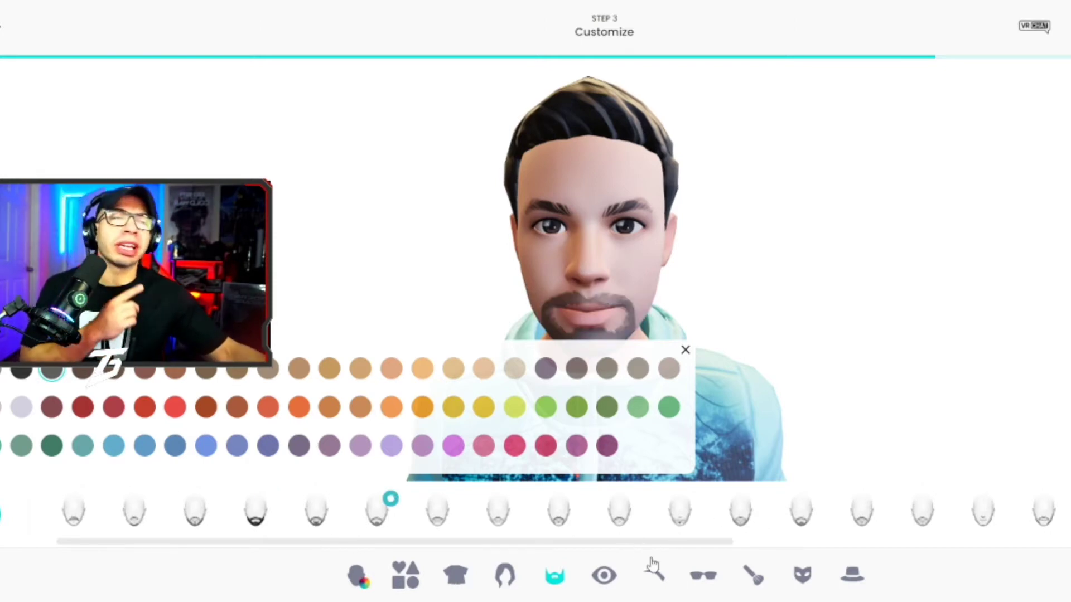
Give the avatar a short stubble beard with a connected moustache, close the colour choices, and view the avatar from the side.
{"action": "left_click", "coordinate": [738, 512]}
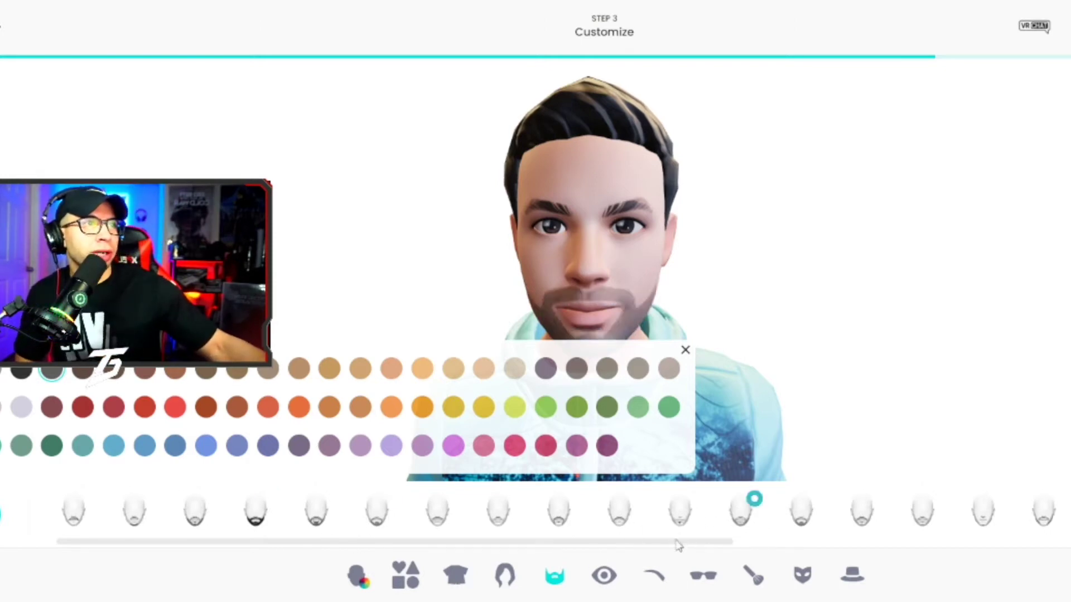
{"action": "left_click", "coordinate": [687, 351]}
{"action": "left_click_drag", "start_coordinate": [766, 369], "coordinate": [391, 354]}
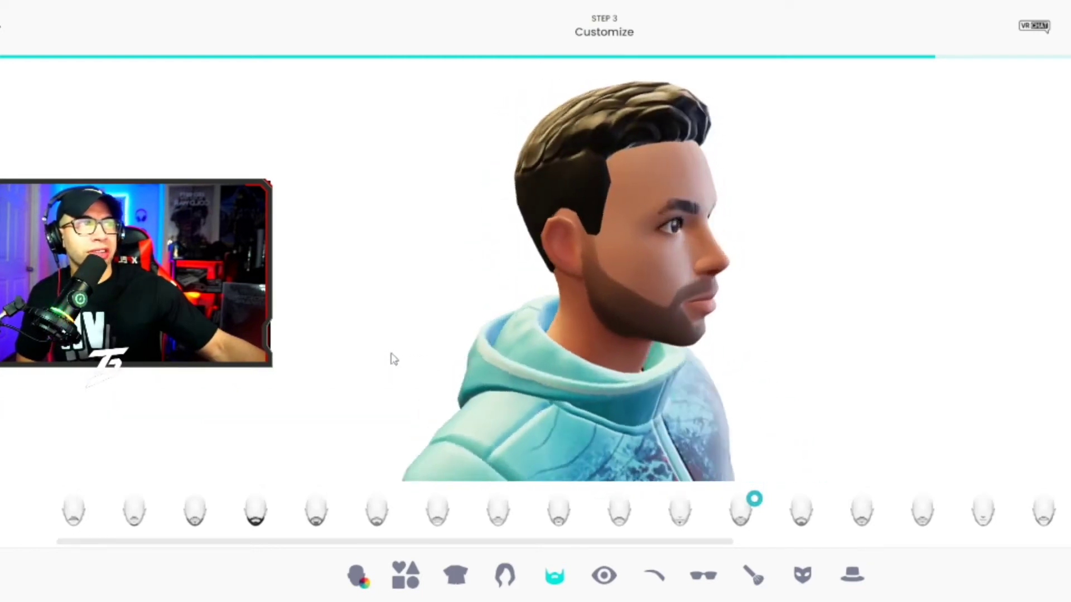
Try fuller beard styles on the avatar, including a thick full beard and the long bushy beard.
{"action": "left_click", "coordinate": [796, 514]}
{"action": "left_click_drag", "start_coordinate": [708, 541], "coordinate": [1020, 540]}
{"action": "left_click", "coordinate": [760, 524]}
{"action": "left_click", "coordinate": [918, 514]}
{"action": "left_click", "coordinate": [923, 513]}
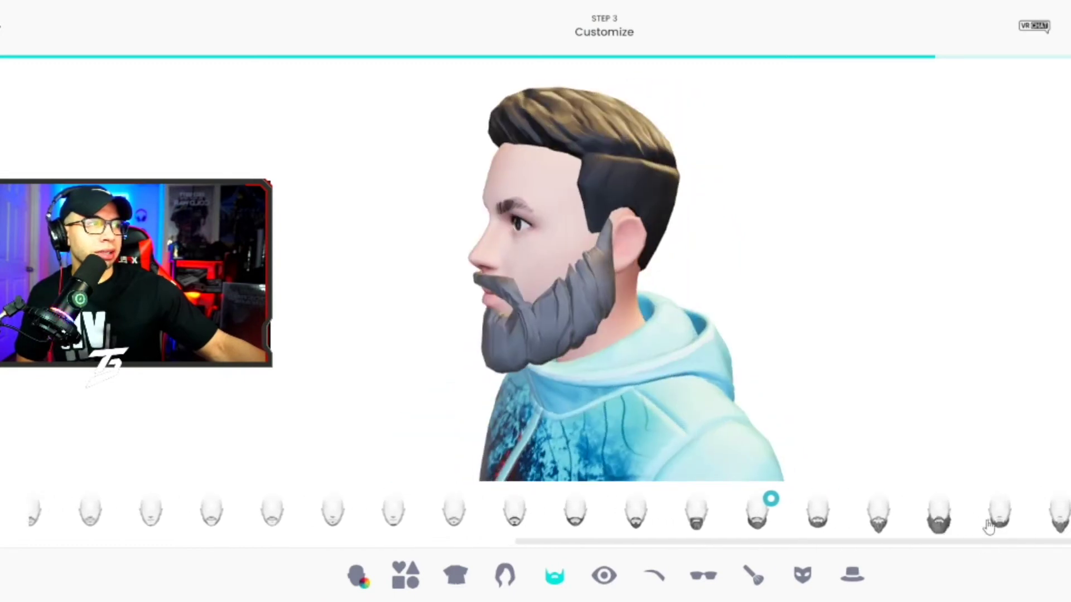
{"action": "left_click", "coordinate": [940, 515]}
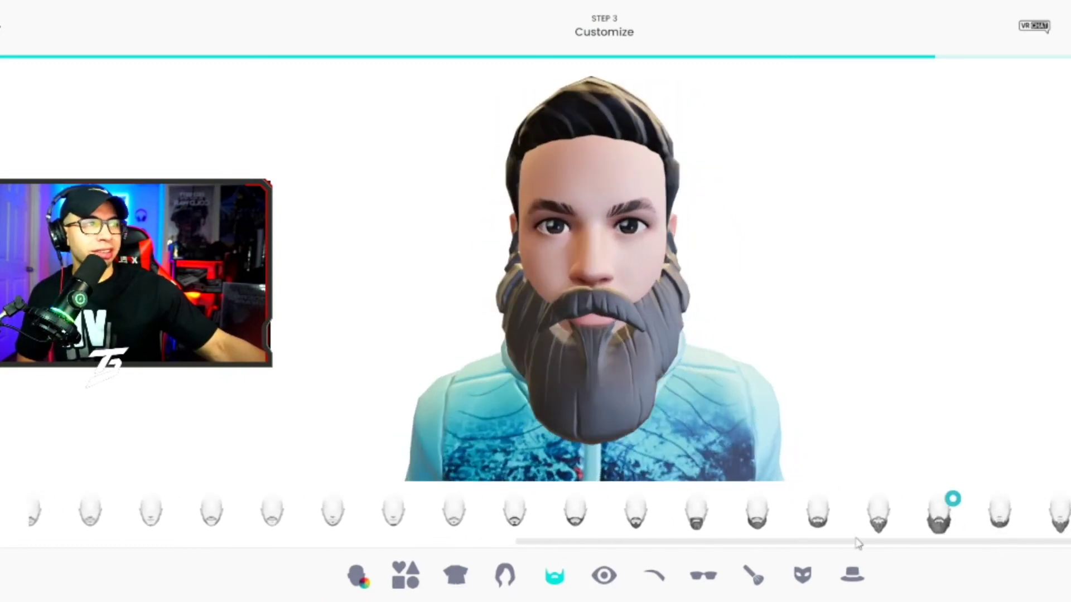
{"action": "left_click_drag", "start_coordinate": [858, 544], "coordinate": [318, 539]}
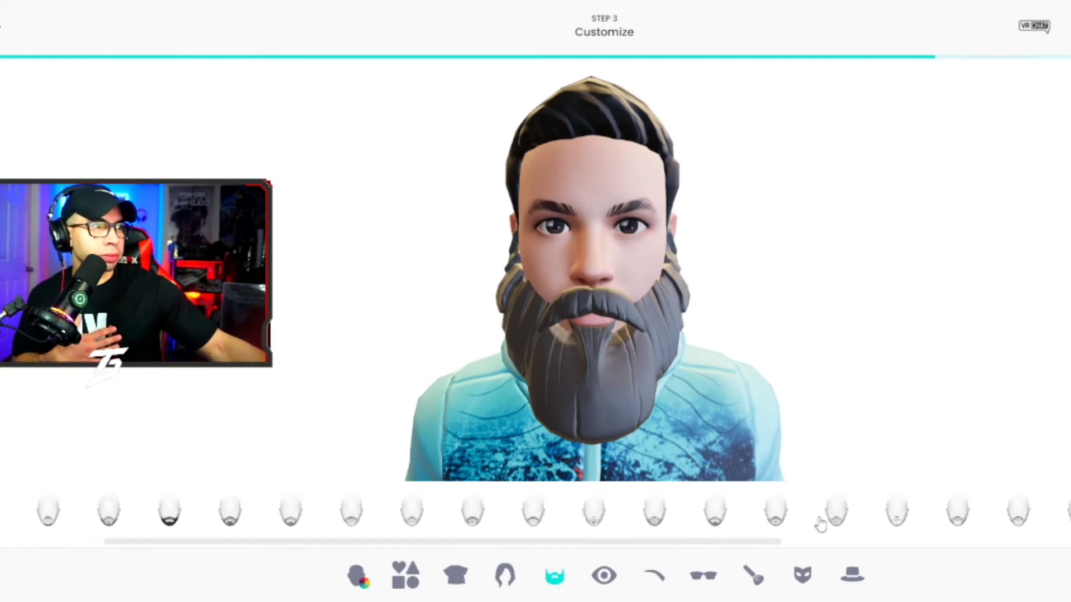
Compare a few lighter facial hair styles and settle on the short stubble beard with connected moustache.
{"action": "left_click", "coordinate": [843, 516]}
{"action": "left_click", "coordinate": [778, 515]}
{"action": "left_click", "coordinate": [720, 519]}
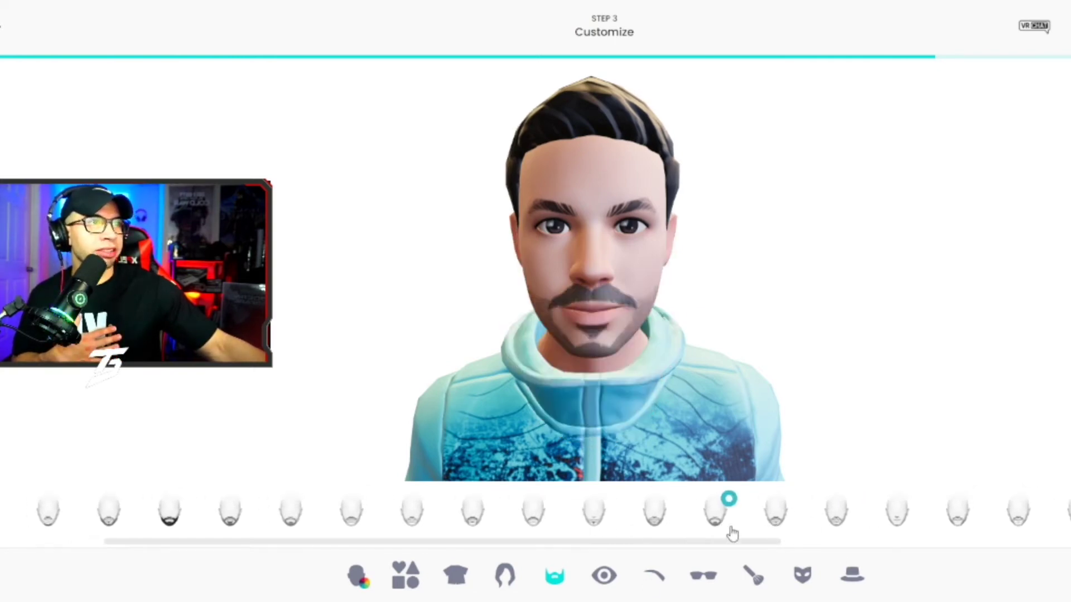
{"action": "left_click", "coordinate": [665, 517]}
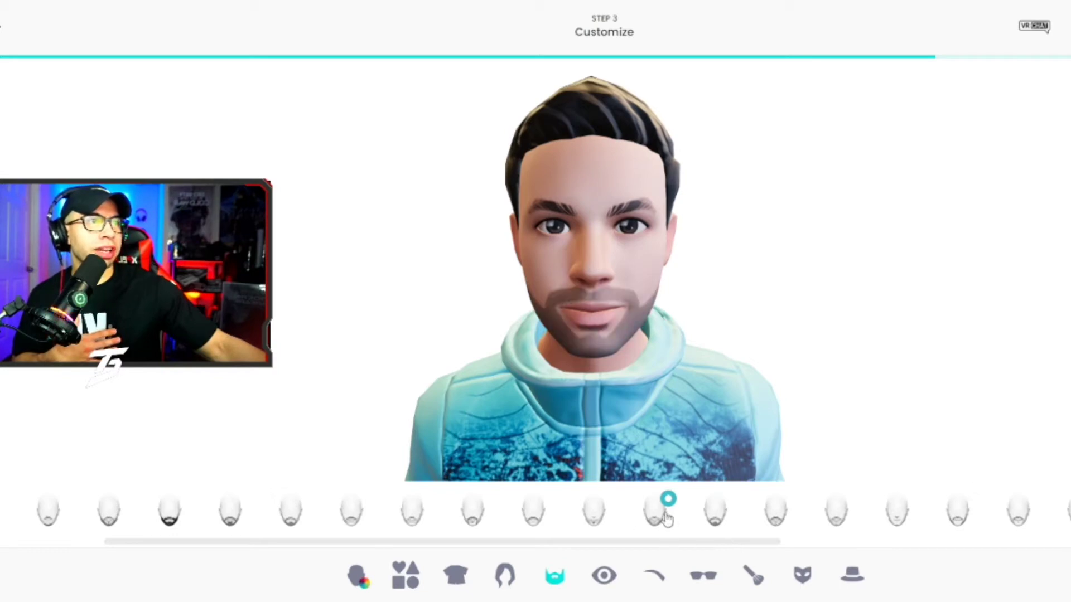
{"action": "left_click_drag", "start_coordinate": [666, 445], "coordinate": [639, 407]}
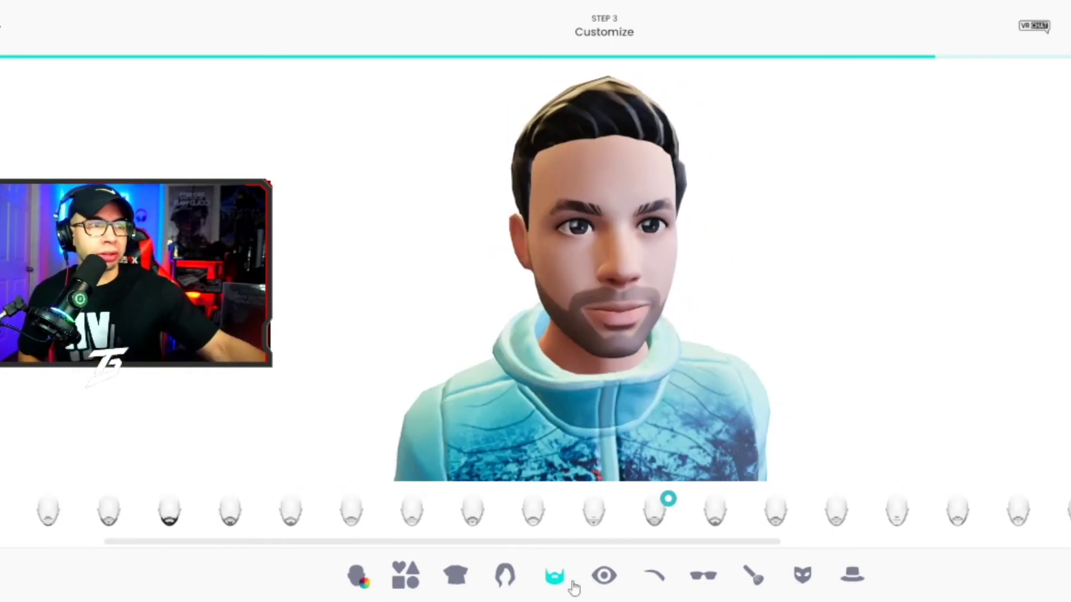
Open the eye choices, try the red swirl eyes, and check them from the front at different distances.
{"action": "left_click", "coordinate": [605, 587]}
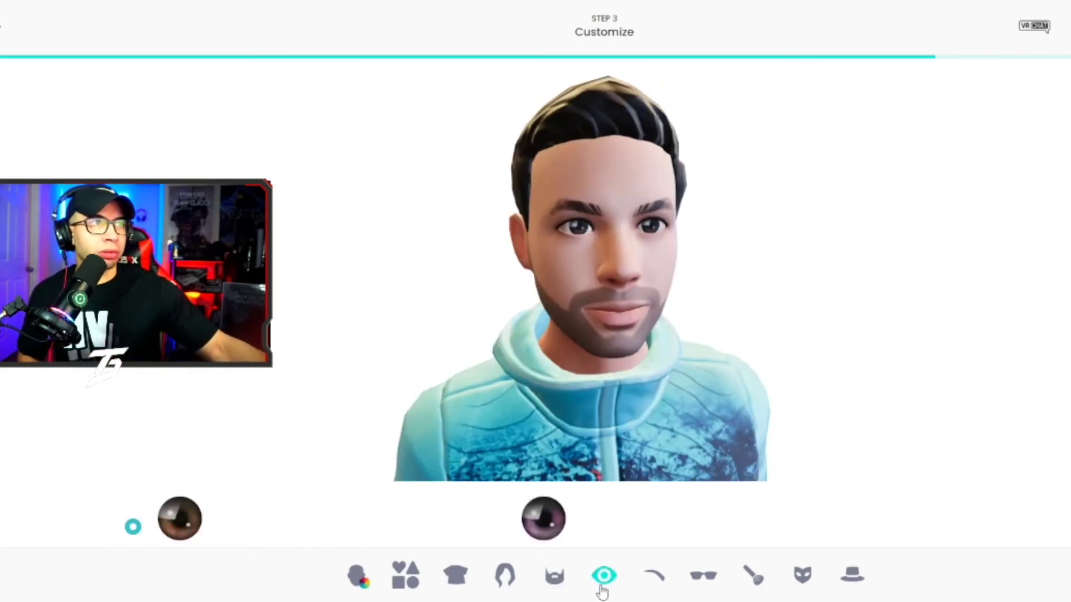
{"action": "left_click", "coordinate": [200, 525]}
{"action": "left_click", "coordinate": [725, 518]}
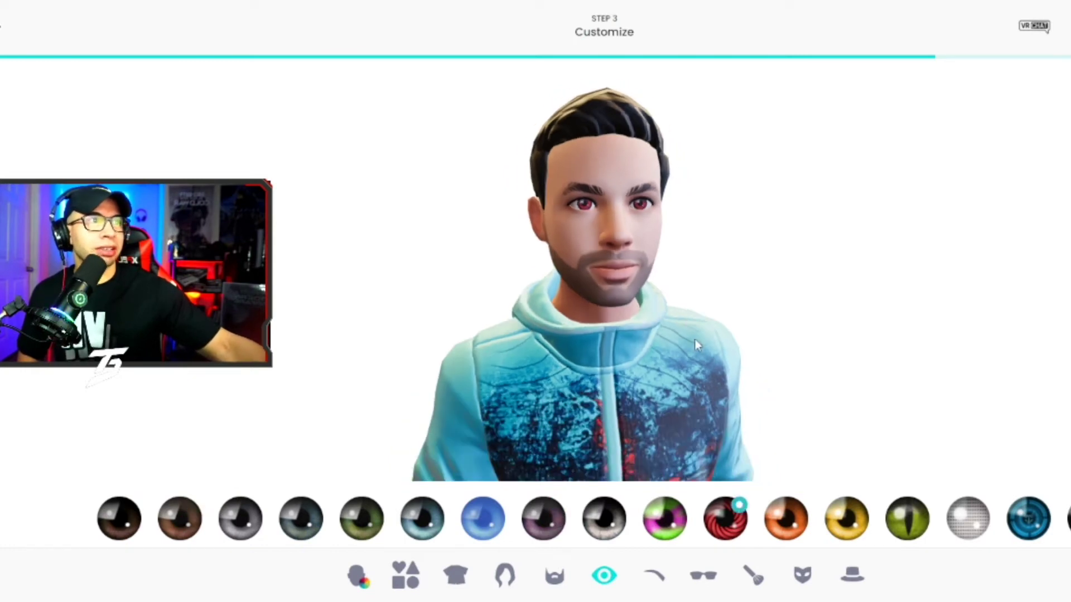
{"action": "left_click_drag", "start_coordinate": [698, 364], "coordinate": [671, 386]}
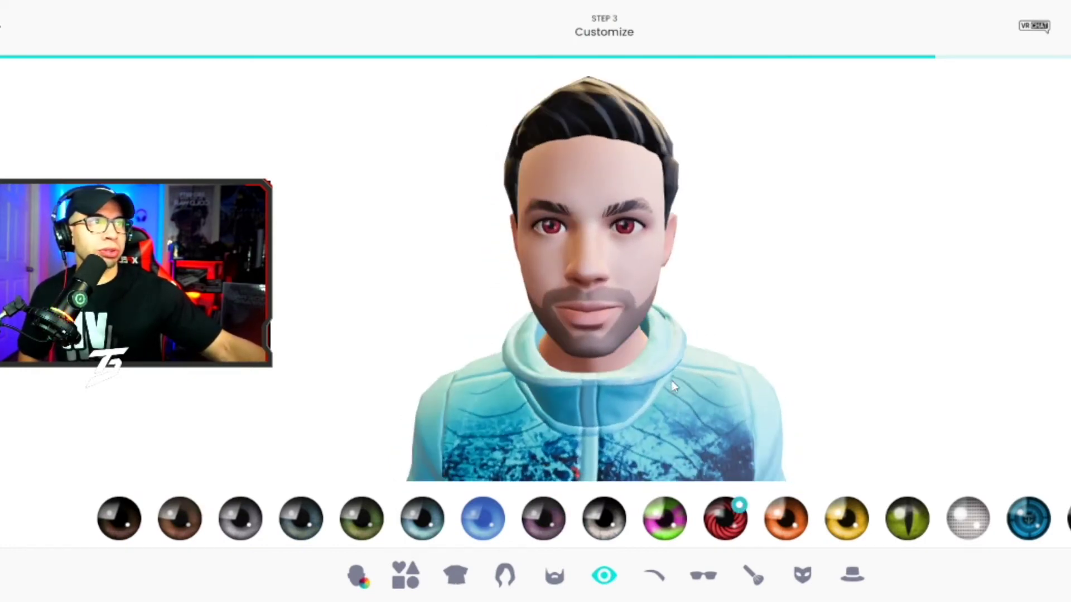
{"action": "scroll", "coordinate": [668, 389], "scroll_direction": "down", "scroll_amount": 5}
{"action": "scroll", "coordinate": [667, 393], "scroll_direction": "down", "scroll_amount": 2}
{"action": "scroll", "coordinate": [664, 395], "scroll_direction": "up", "scroll_amount": 10}
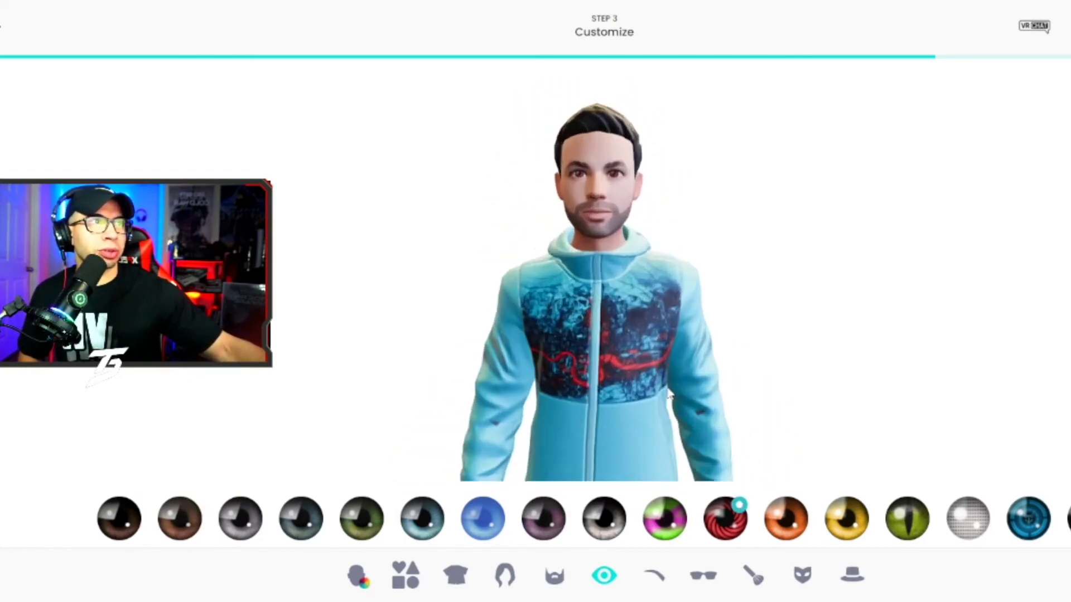
Give the avatar the brown eyes and check the look from the side.
{"action": "left_click", "coordinate": [184, 522]}
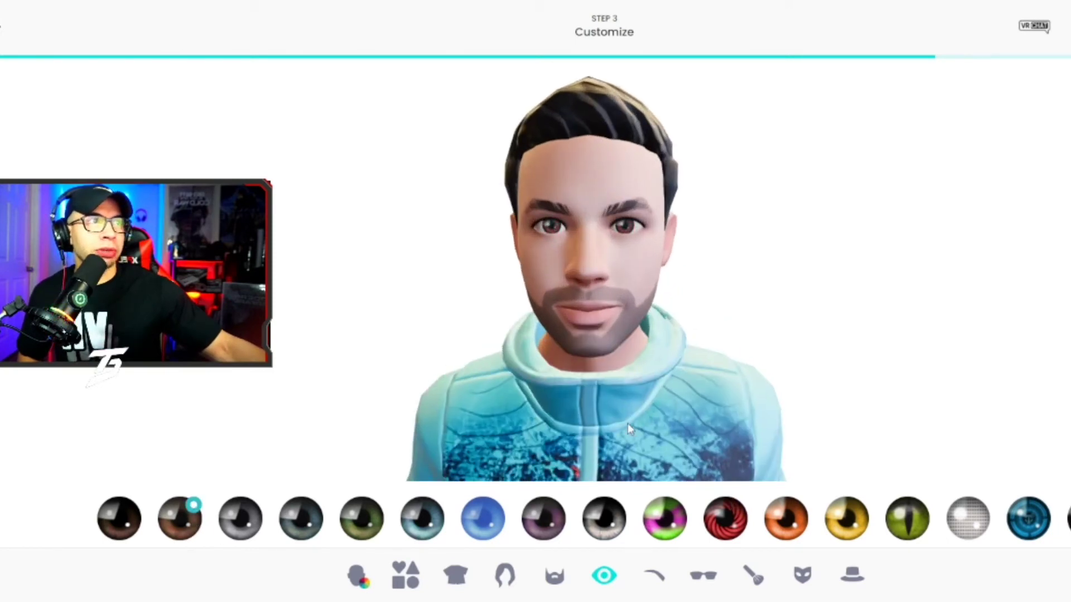
{"action": "left_click_drag", "start_coordinate": [629, 428], "coordinate": [578, 423]}
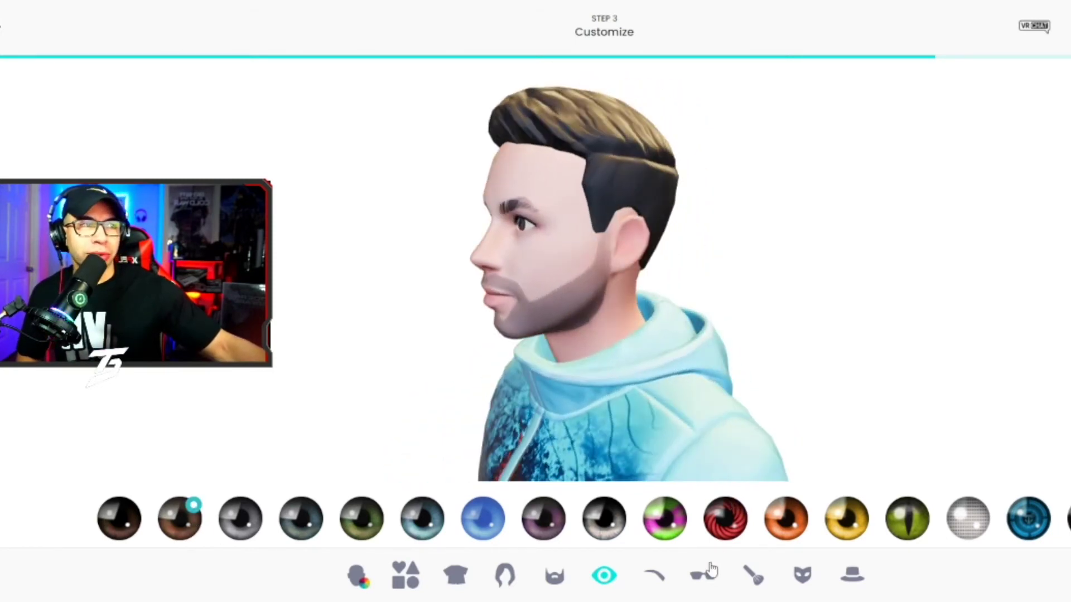
{"action": "left_click", "coordinate": [659, 580]}
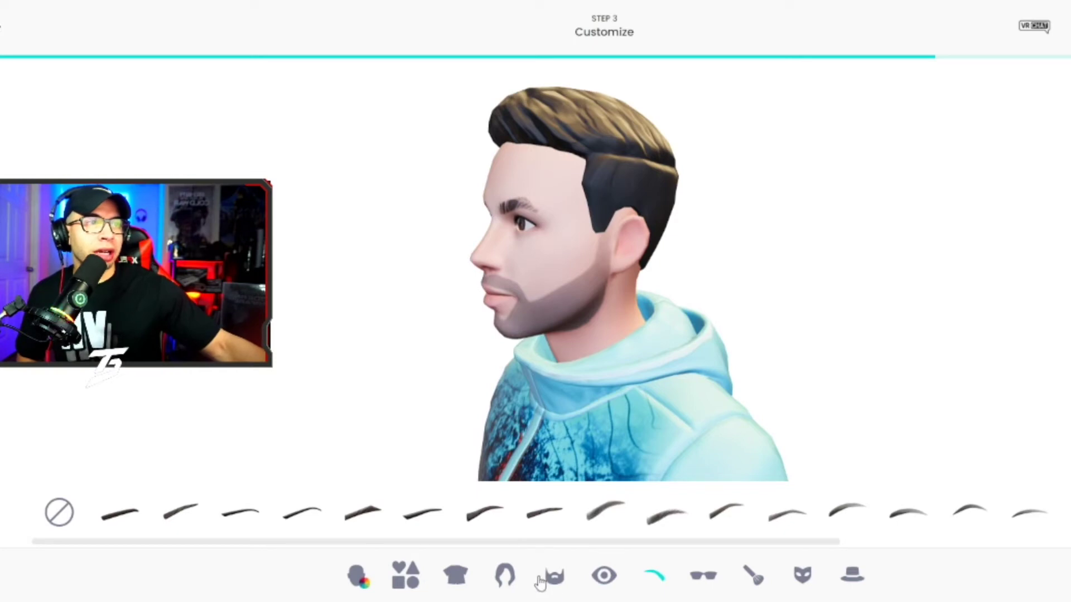
{"action": "left_click", "coordinate": [600, 585]}
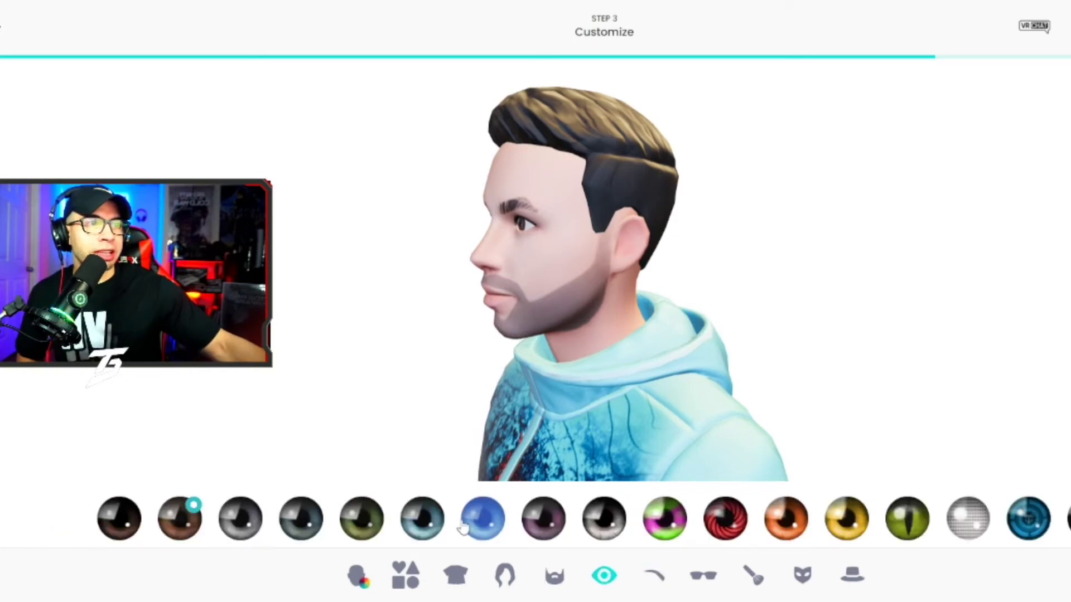
Try other eye designs, including the yellow and blue mechanical ones, and return to the brown eyes.
{"action": "left_click", "coordinate": [957, 518]}
{"action": "left_click", "coordinate": [847, 519]}
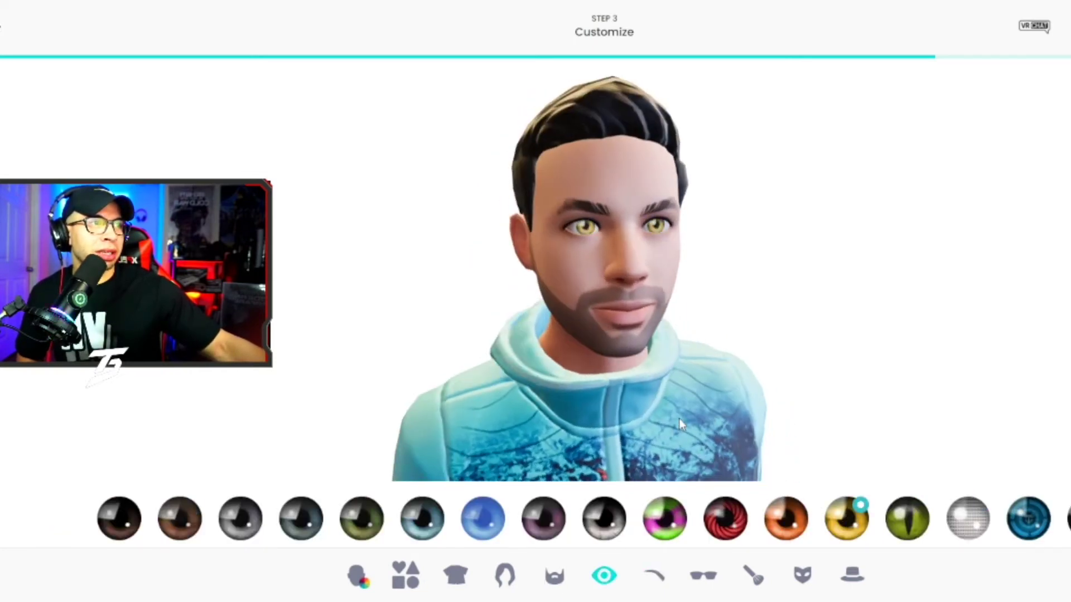
{"action": "left_click", "coordinate": [1021, 521]}
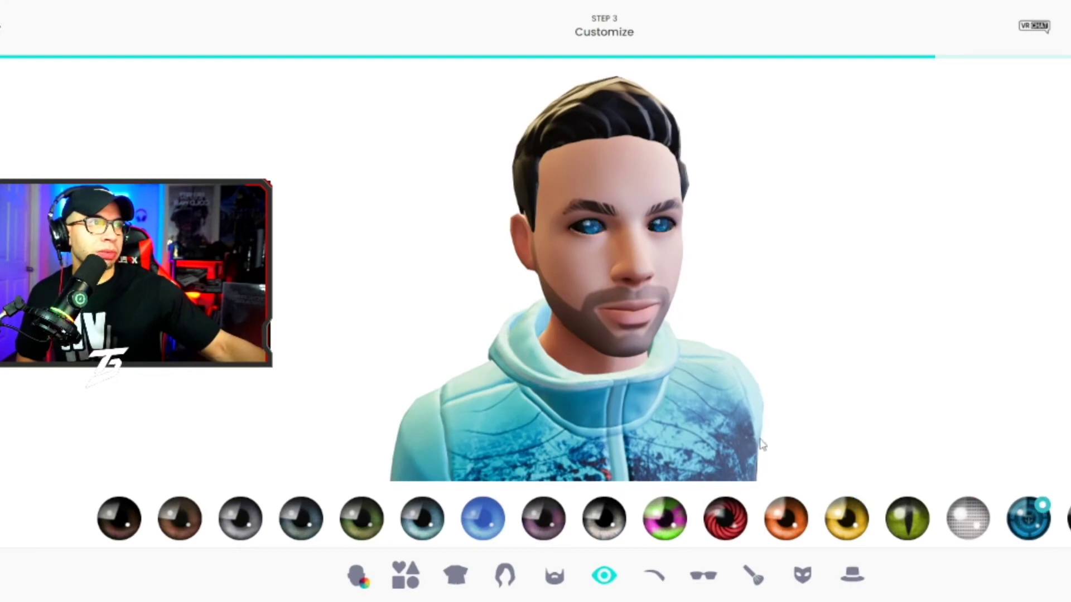
{"action": "left_click", "coordinate": [171, 523]}
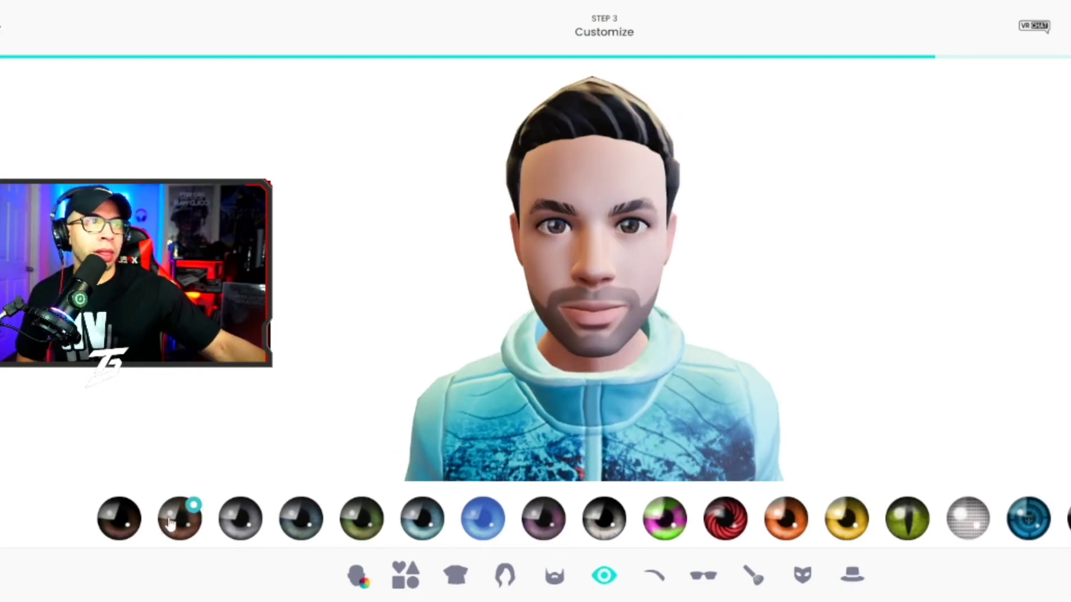
Compare two angled eyebrow styles on the avatar, keep the thinner one, and inspect it from an angle and the front.
{"action": "left_click", "coordinate": [651, 580]}
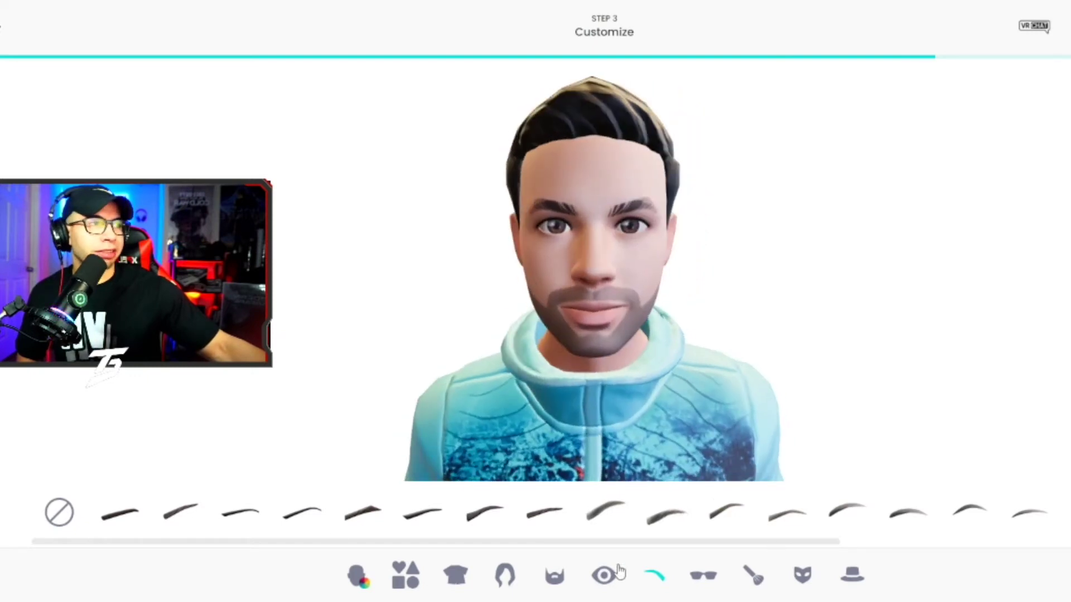
{"action": "left_click_drag", "start_coordinate": [534, 543], "coordinate": [957, 552]}
{"action": "left_click", "coordinate": [757, 522]}
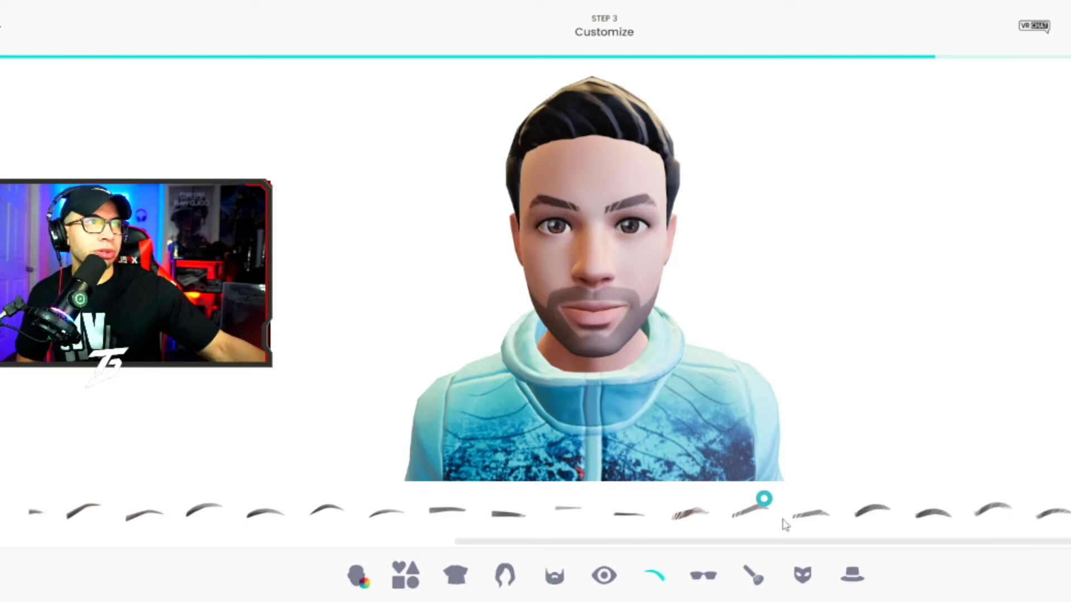
{"action": "left_click", "coordinate": [810, 527]}
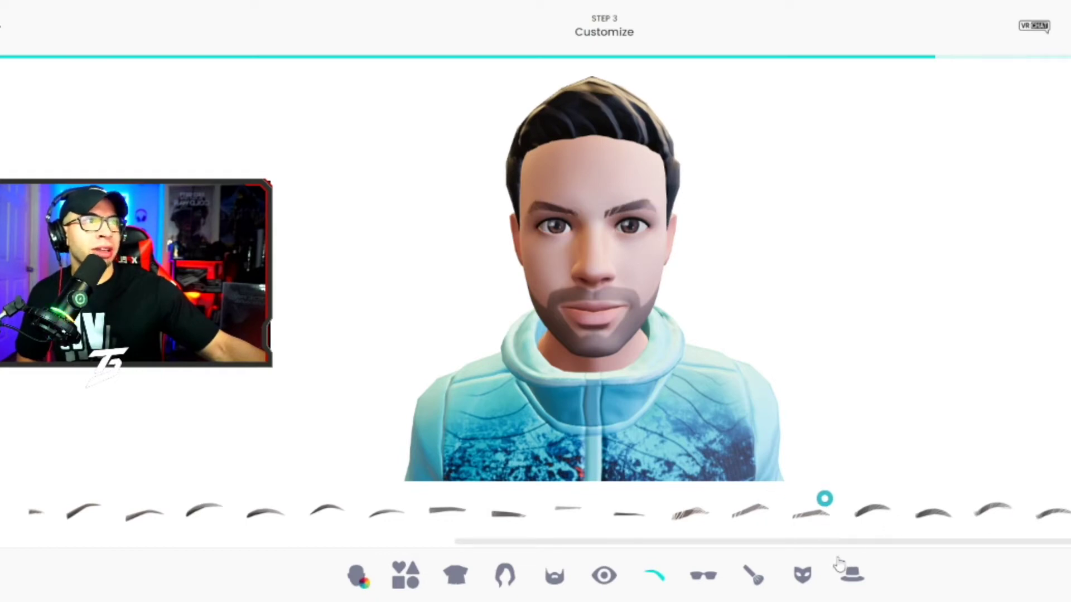
{"action": "left_click_drag", "start_coordinate": [759, 419], "coordinate": [713, 364]}
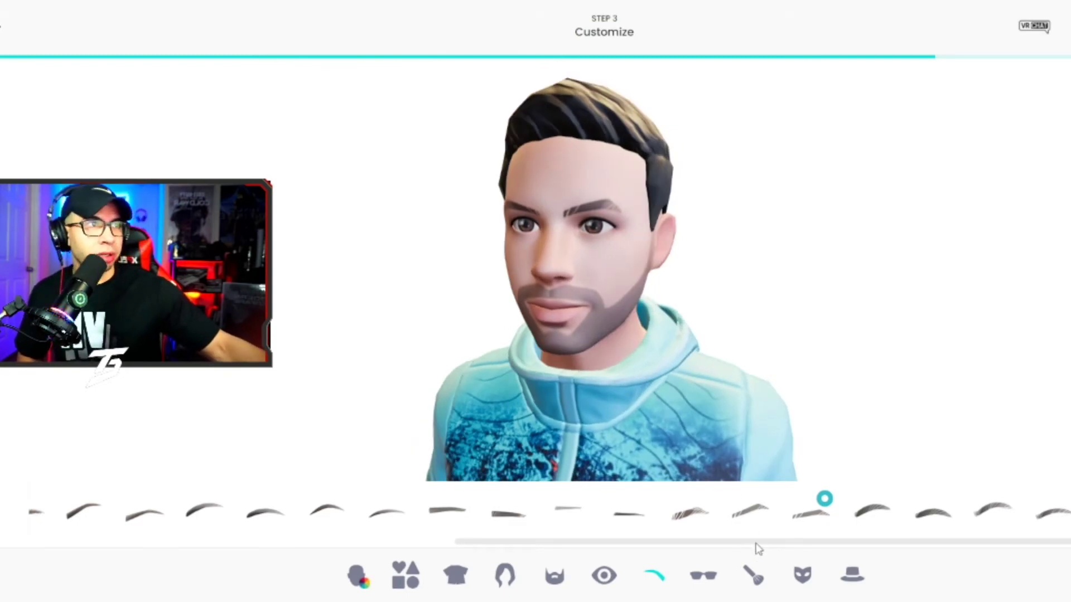
{"action": "left_click_drag", "start_coordinate": [636, 399], "coordinate": [614, 436]}
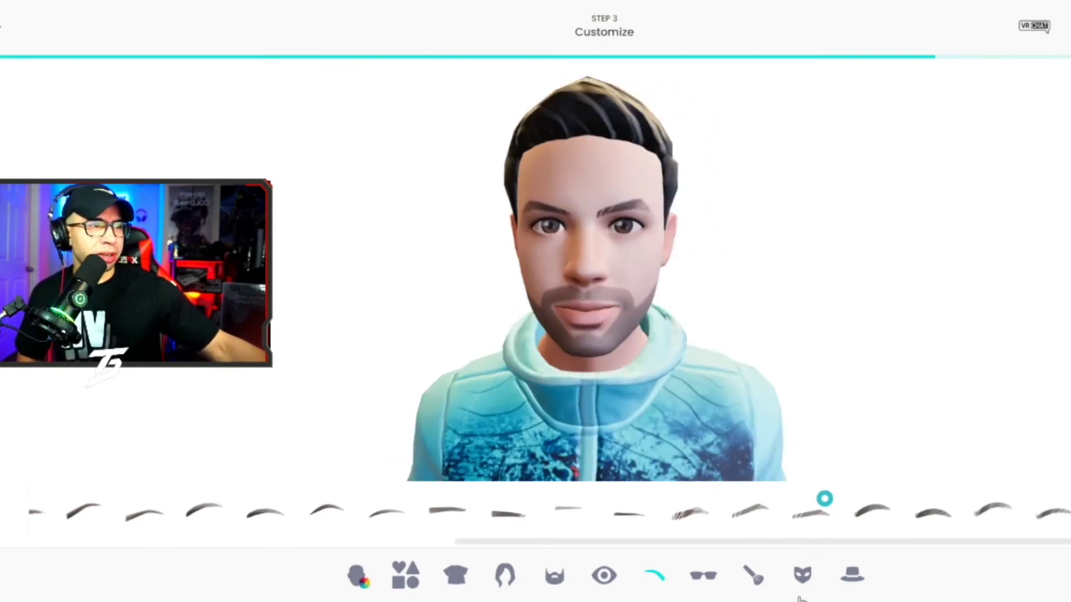
Open the eyewear choices, try the black square sunglasses on the avatar, and view them from an angle.
{"action": "left_click", "coordinate": [704, 580]}
{"action": "left_click", "coordinate": [494, 520]}
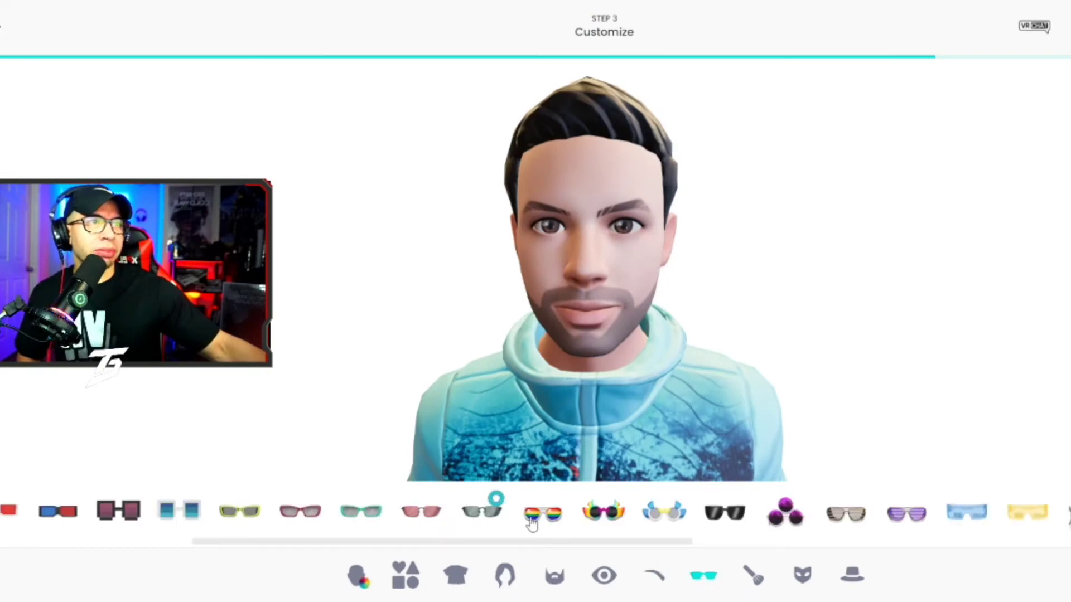
{"action": "left_click", "coordinate": [735, 523]}
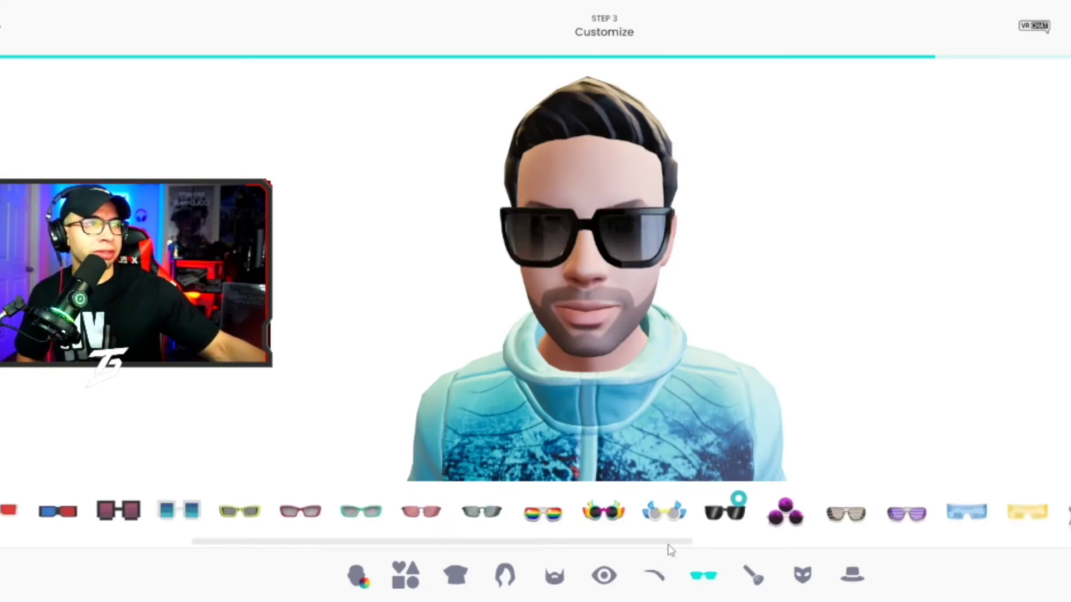
{"action": "mouse_move", "coordinate": [586, 433]}
{"action": "left_mouse_down"}
{"action": "mouse_move", "coordinate": [640, 423]}
{"action": "mouse_move", "coordinate": [542, 434]}
{"action": "left_mouse_up"}
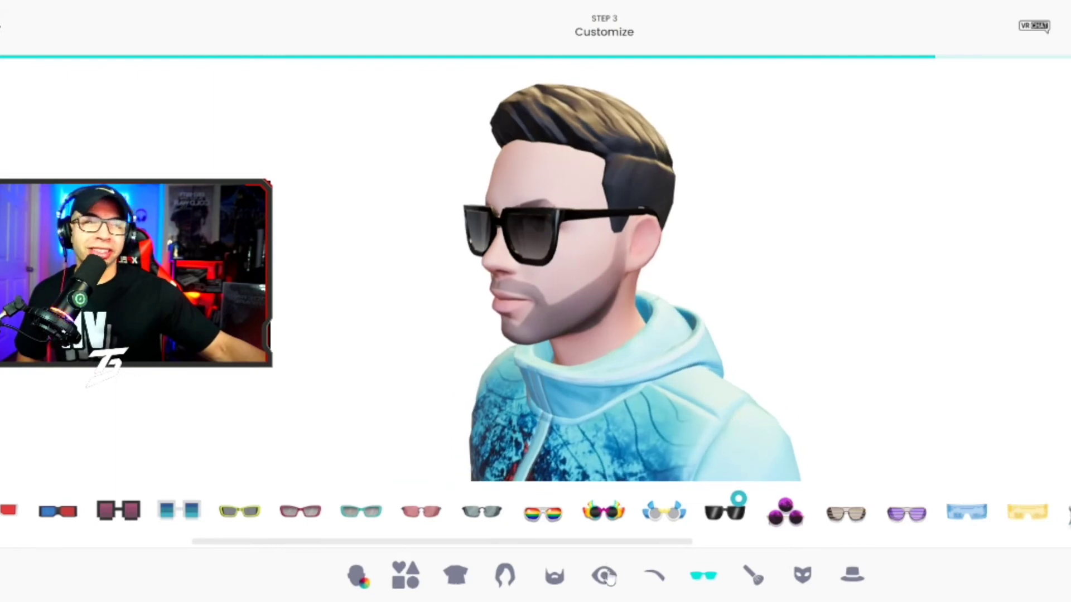
Try the clear rectangular glasses with black frames and turn the avatar to face forward.
{"action": "mouse_move", "coordinate": [591, 549]}
{"action": "left_mouse_down"}
{"action": "mouse_move", "coordinate": [712, 545]}
{"action": "mouse_move", "coordinate": [789, 521]}
{"action": "left_mouse_up"}
{"action": "left_click", "coordinate": [801, 514]}
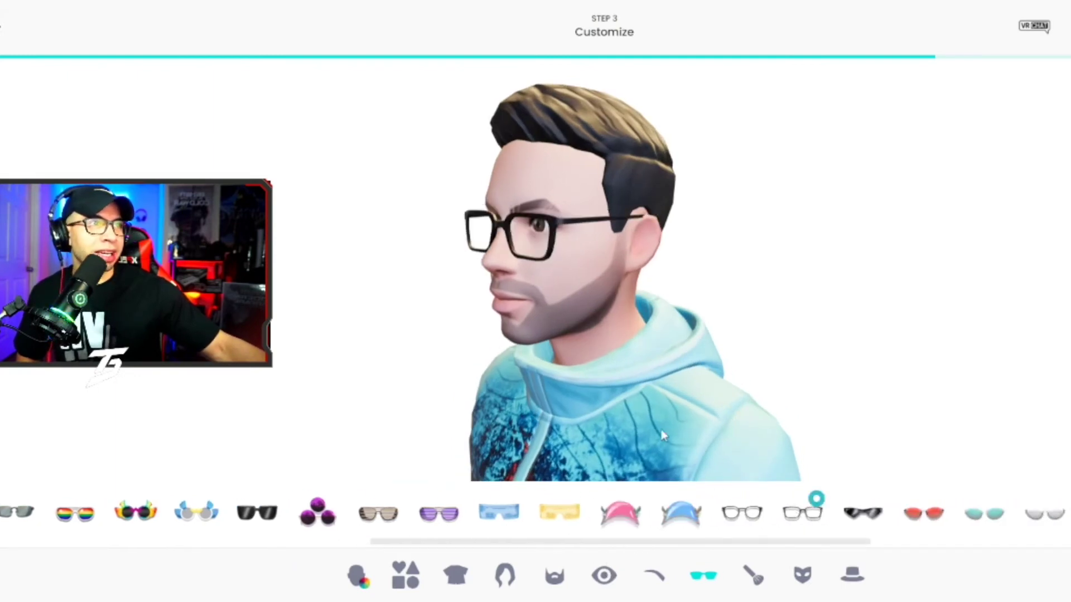
{"action": "left_click_drag", "start_coordinate": [661, 429], "coordinate": [694, 411]}
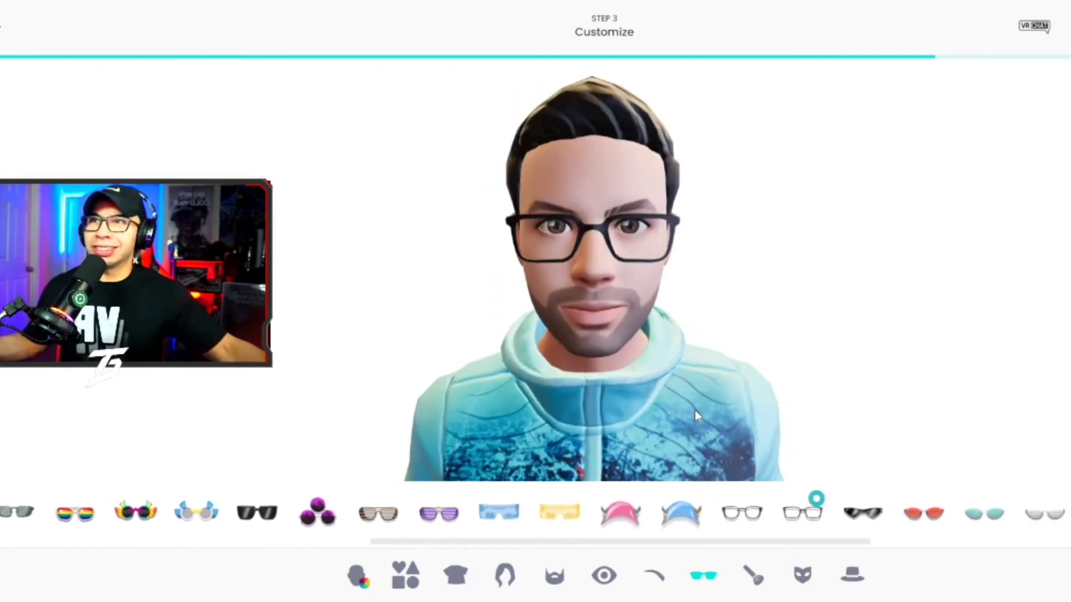
Try several other eyewear styles from the far end of the list on the avatar.
{"action": "left_click_drag", "start_coordinate": [859, 542], "coordinate": [915, 536]}
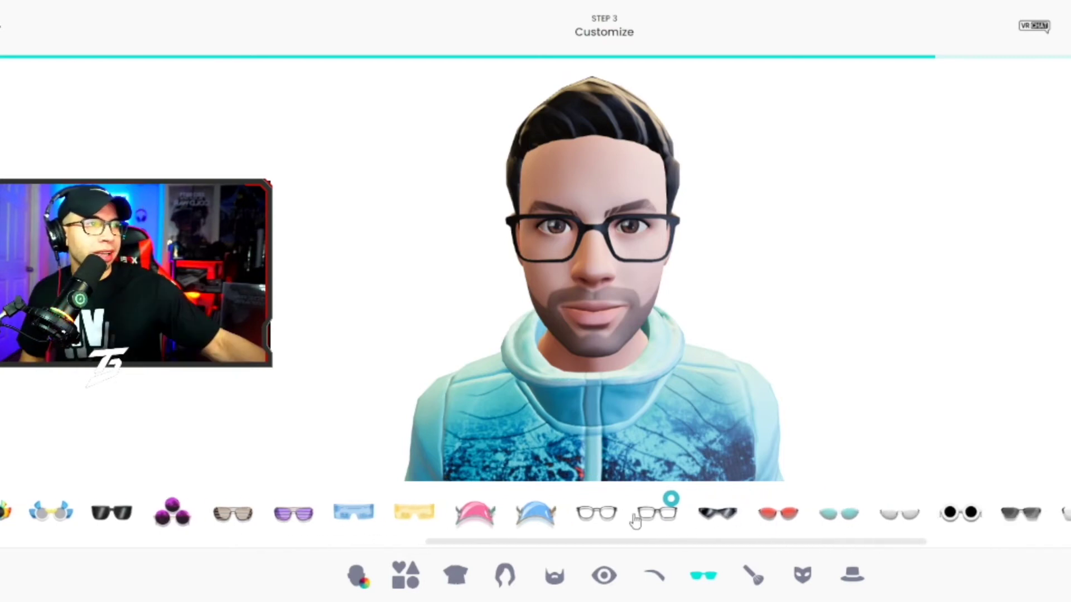
{"action": "mouse_move", "coordinate": [822, 552]}
{"action": "left_mouse_down"}
{"action": "mouse_move", "coordinate": [879, 541]}
{"action": "mouse_move", "coordinate": [903, 518]}
{"action": "mouse_move", "coordinate": [958, 545]}
{"action": "mouse_move", "coordinate": [1045, 540]}
{"action": "mouse_move", "coordinate": [997, 541]}
{"action": "left_mouse_up"}
{"action": "left_click", "coordinate": [903, 516]}
{"action": "left_click", "coordinate": [1039, 510]}
{"action": "left_click", "coordinate": [1067, 512]}
{"action": "left_click", "coordinate": [792, 514]}
Try eyewear from the start of the list, including grey-framed dark sunglasses and black-framed tinted glasses.
{"action": "left_click_drag", "start_coordinate": [804, 543], "coordinate": [170, 540]}
{"action": "left_click", "coordinate": [242, 521]}
{"action": "left_click", "coordinate": [163, 512]}
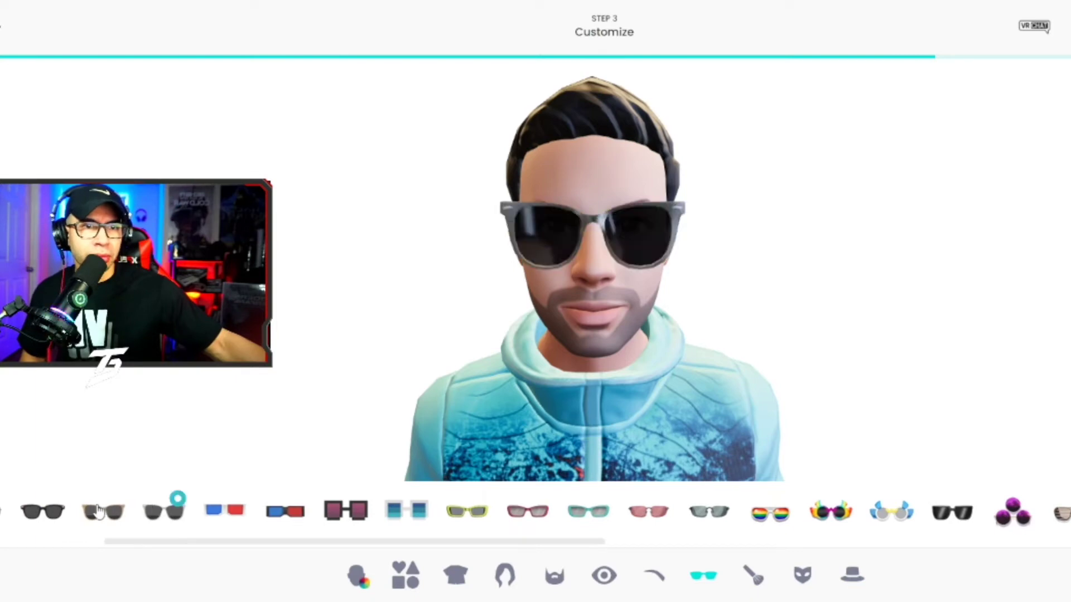
{"action": "left_click", "coordinate": [52, 508]}
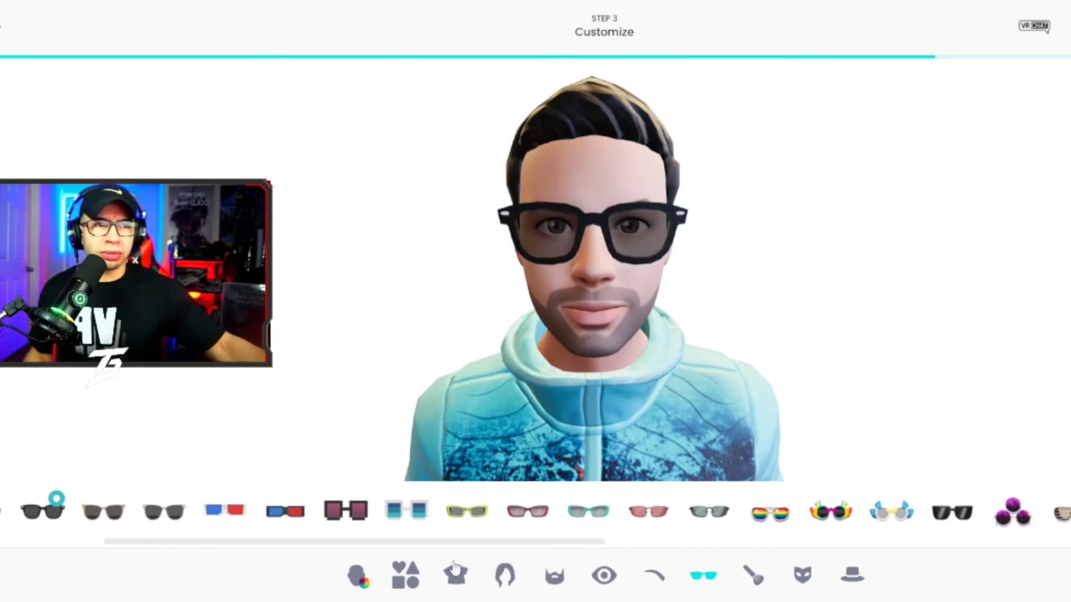
Remove the glasses from the avatar and open the face makeup choices.
{"action": "left_click", "coordinate": [747, 580]}
{"action": "left_click", "coordinate": [692, 576]}
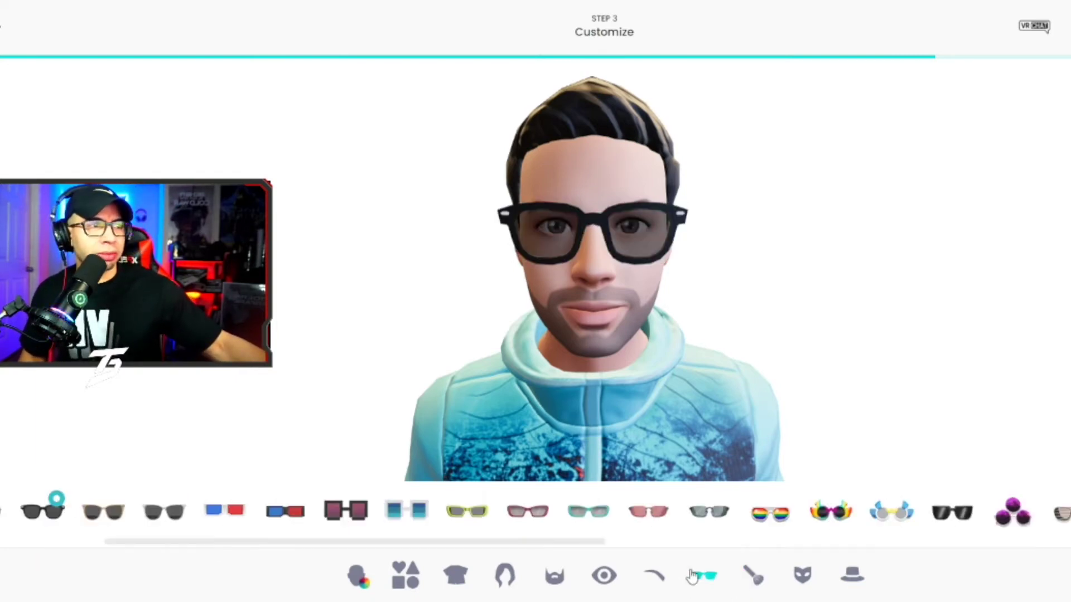
{"action": "left_click_drag", "start_coordinate": [513, 542], "coordinate": [56, 545]}
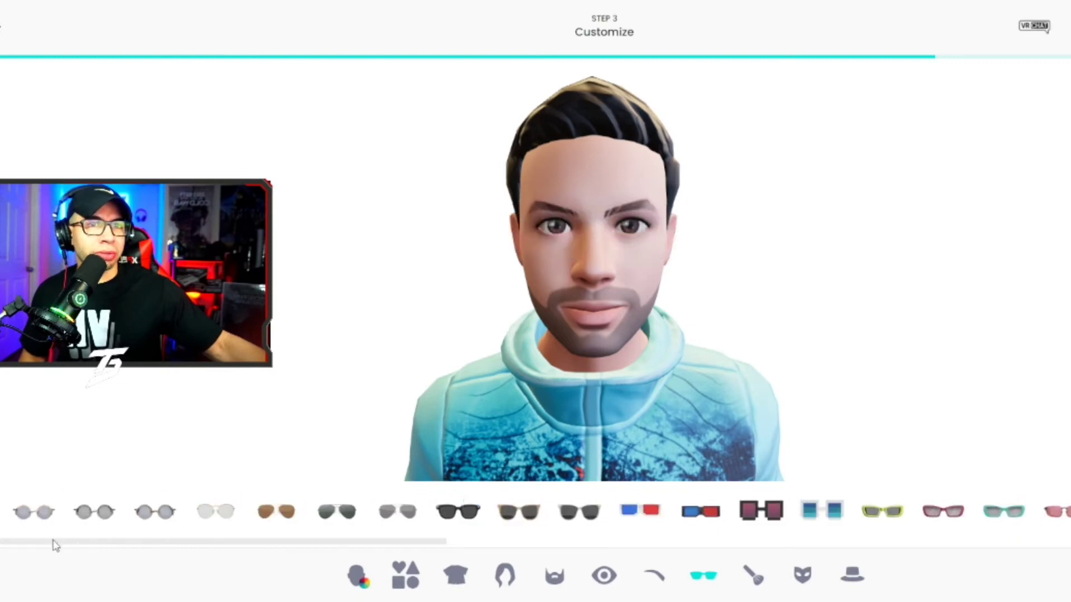
{"action": "left_click", "coordinate": [744, 586]}
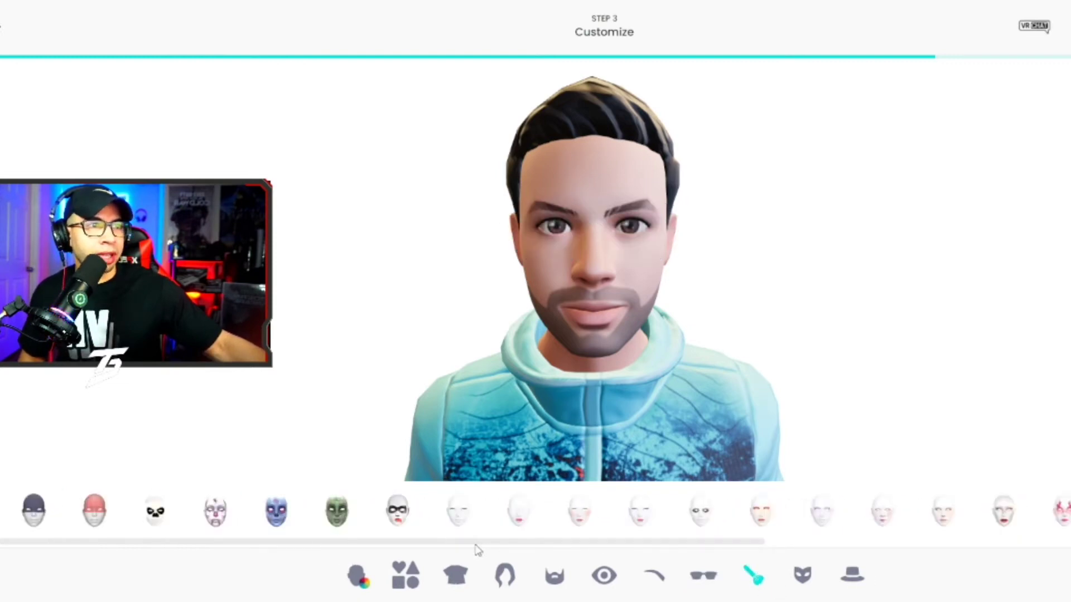
Try face makeup from further along the list, including black lipstick and face and neck tattoos.
{"action": "left_click_drag", "start_coordinate": [476, 544], "coordinate": [895, 522]}
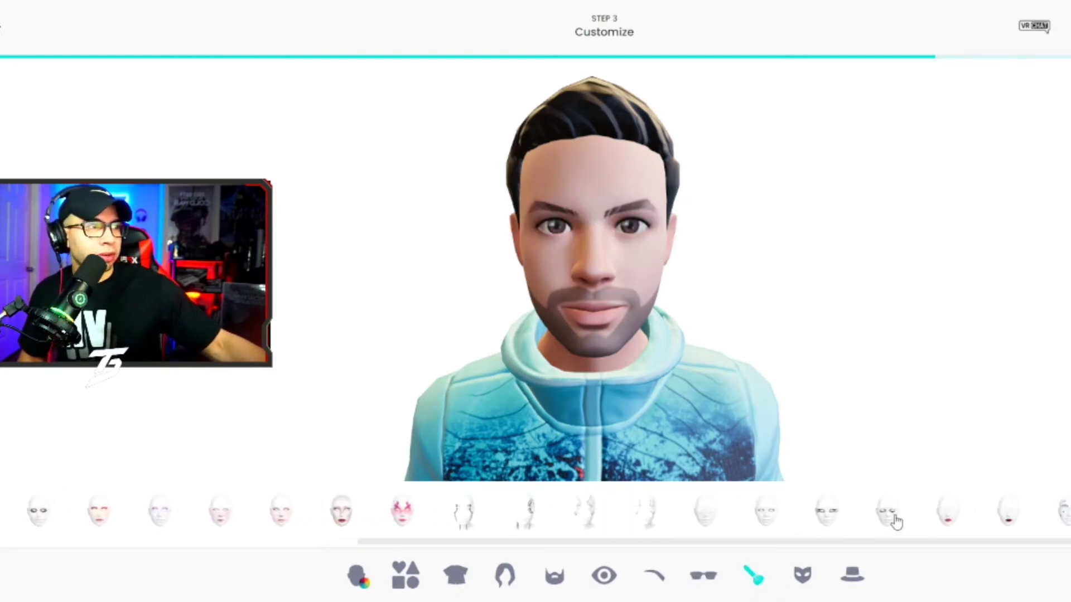
{"action": "left_click", "coordinate": [896, 521]}
{"action": "left_click", "coordinate": [1022, 524]}
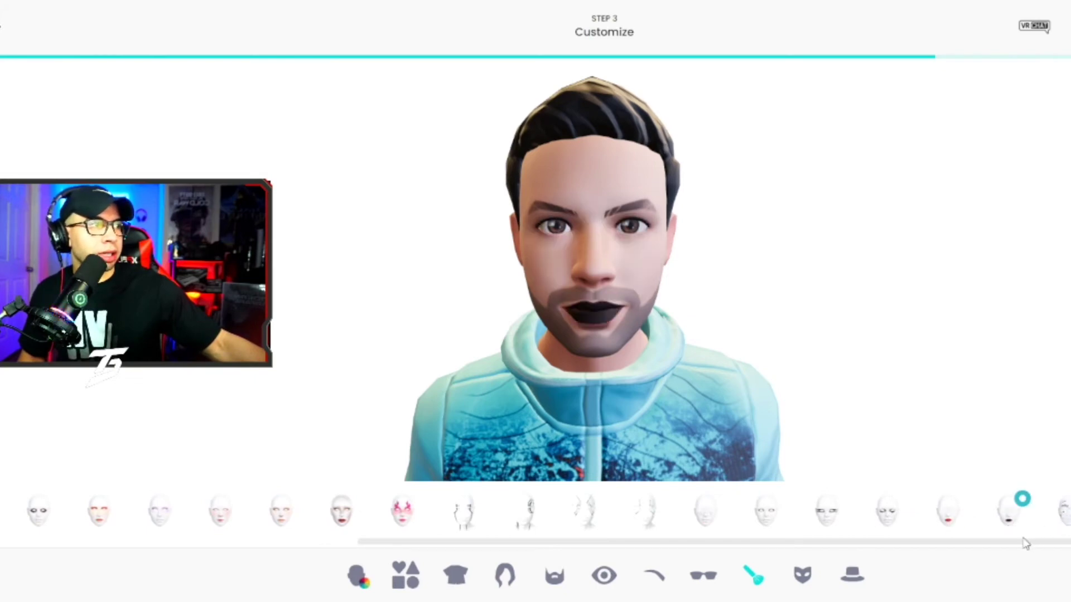
{"action": "scroll", "coordinate": [1029, 539], "scroll_direction": "right", "scroll_amount": 2}
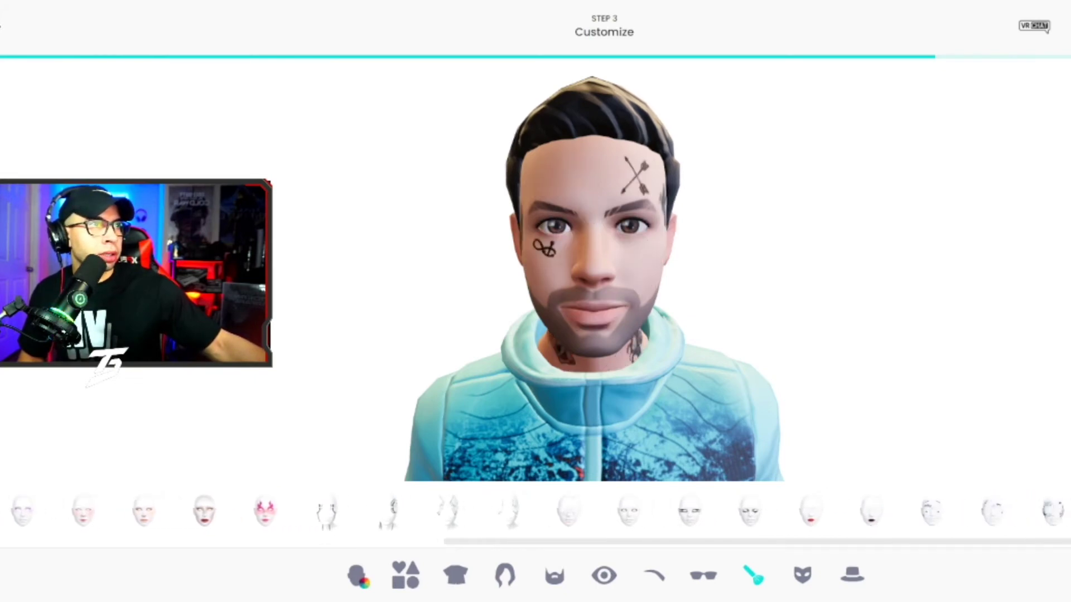
Try the green eyeliner and purple eyeshadow looks, and clear the face makeup from the avatar.
{"action": "left_click_drag", "start_coordinate": [1068, 542], "coordinate": [750, 552]}
{"action": "left_click", "coordinate": [661, 524]}
{"action": "left_click", "coordinate": [537, 524]}
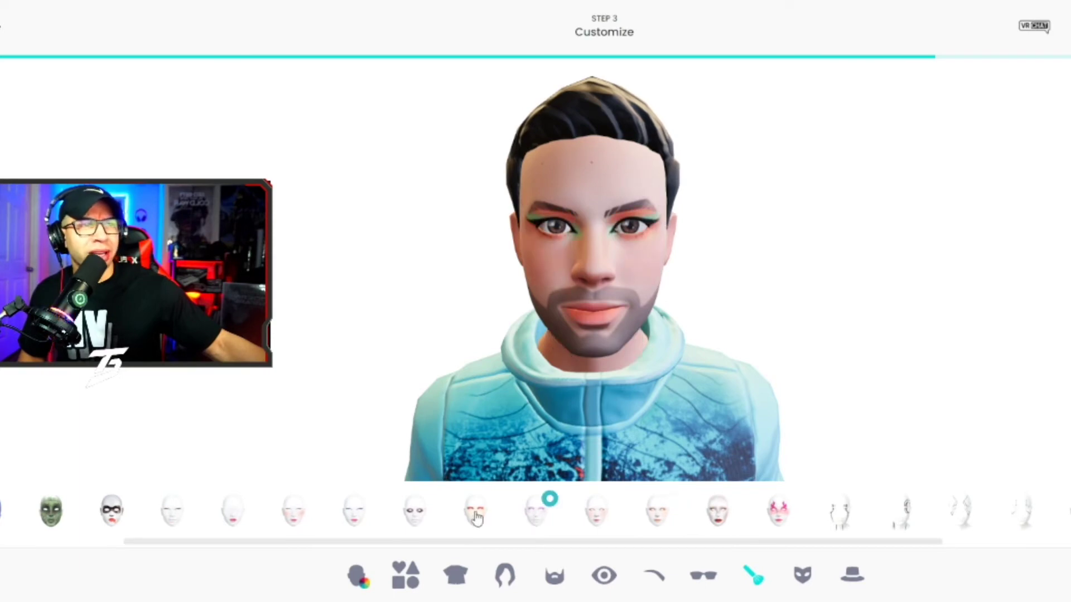
{"action": "left_click_drag", "start_coordinate": [594, 546], "coordinate": [63, 544]}
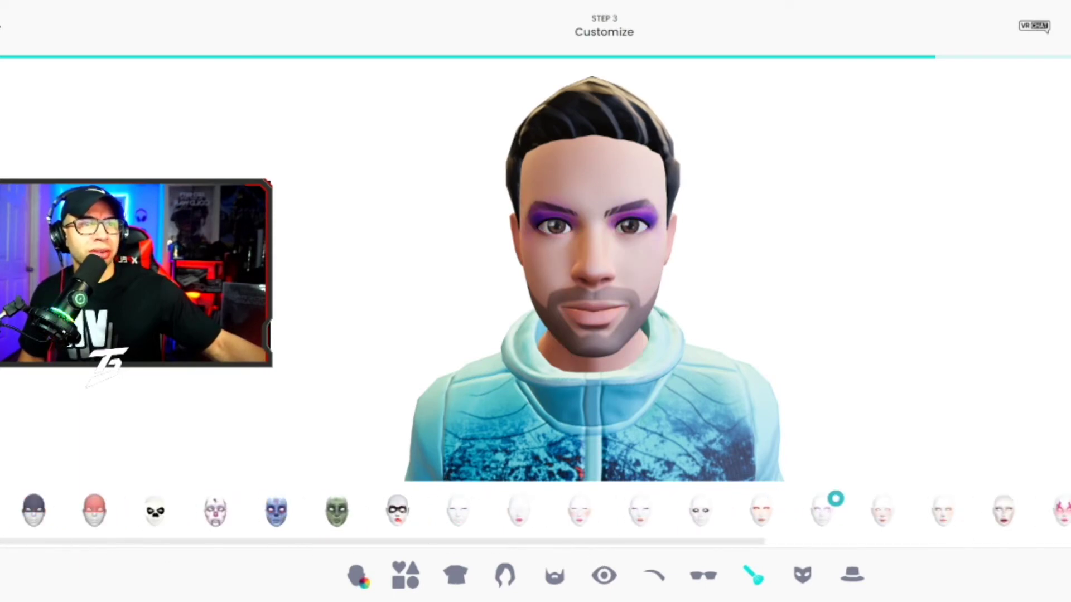
{"action": "left_click", "coordinate": [1, 511]}
Try the face masks on the avatar, including the hockey mask, nose tube and black bandana, viewing them from several angles.
{"action": "left_click", "coordinate": [801, 580]}
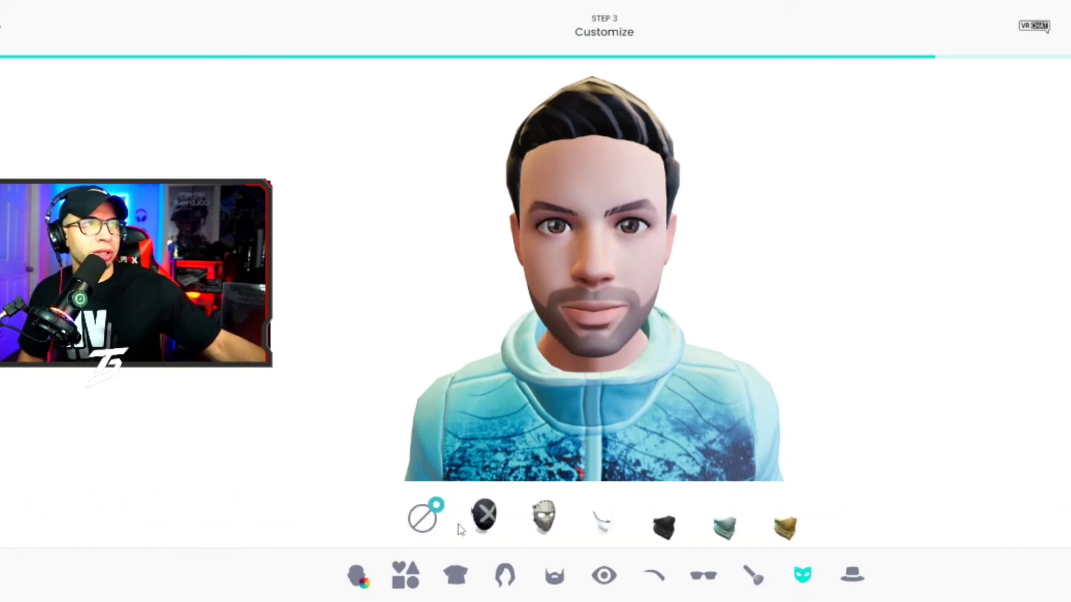
{"action": "left_click", "coordinate": [484, 516]}
{"action": "left_click", "coordinate": [541, 521]}
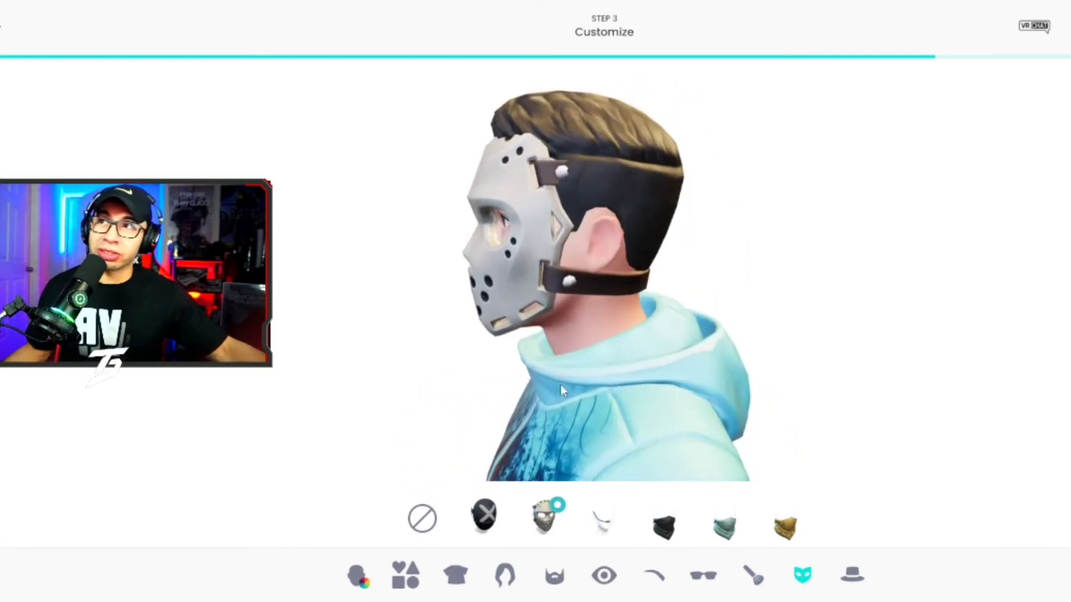
{"action": "left_click", "coordinate": [603, 518]}
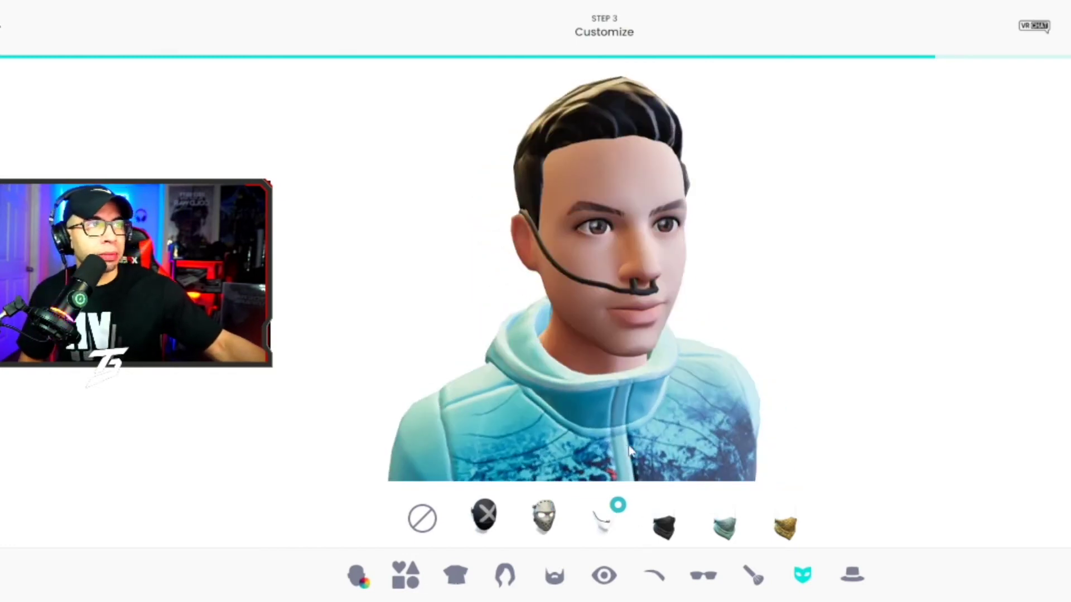
{"action": "left_click", "coordinate": [669, 530]}
{"action": "left_click_drag", "start_coordinate": [650, 416], "coordinate": [691, 364]}
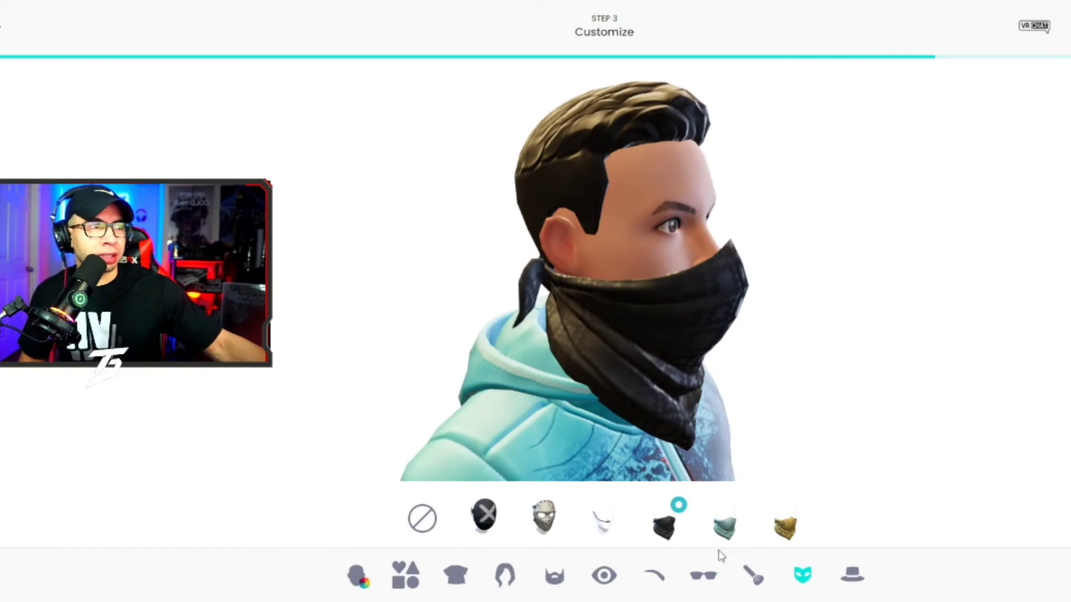
Try the light blue and yellow patterned bandanas, and remove the face mask from the avatar.
{"action": "left_click", "coordinate": [725, 528]}
{"action": "left_click", "coordinate": [786, 527]}
{"action": "left_click", "coordinate": [665, 527]}
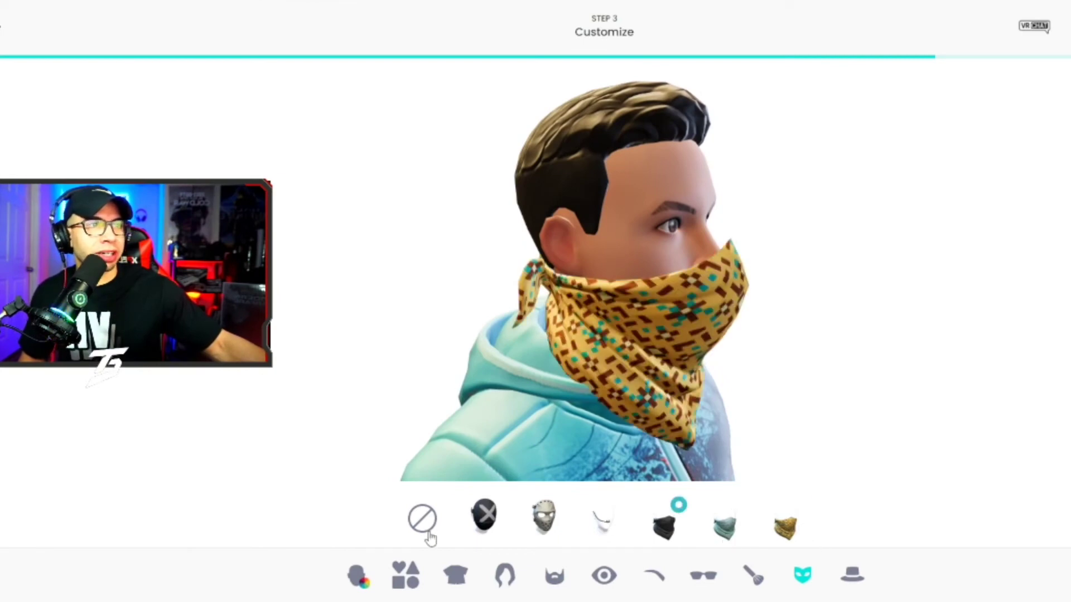
{"action": "left_click", "coordinate": [424, 519]}
Try headwear on the avatar, including the black and blue caps and the red bucket hat, viewing it from different angles.
{"action": "left_click", "coordinate": [859, 579]}
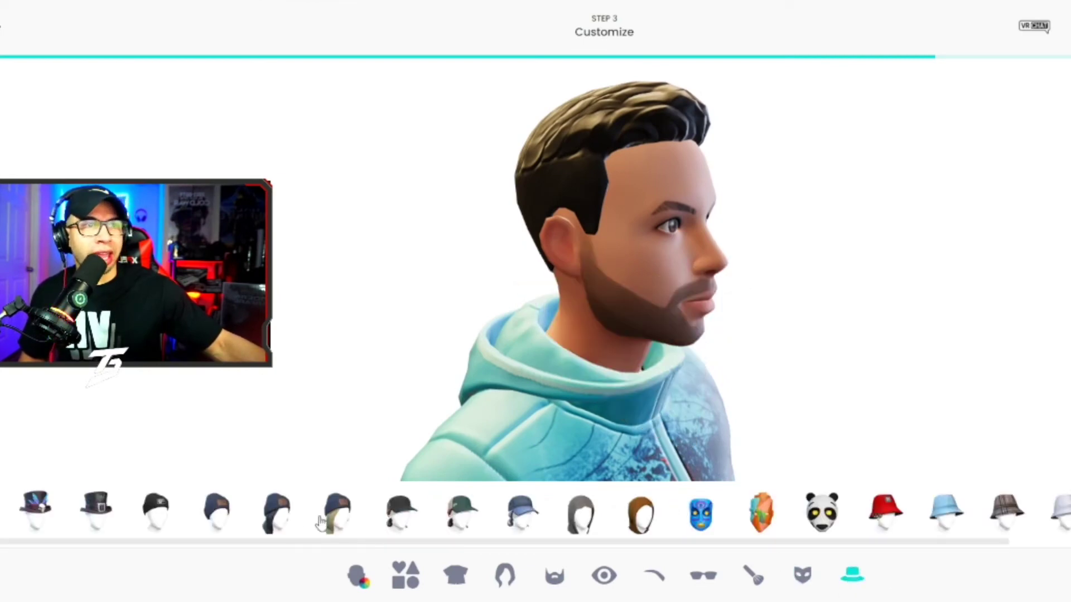
{"action": "left_click", "coordinate": [404, 519]}
{"action": "left_click_drag", "start_coordinate": [638, 444], "coordinate": [626, 274]}
{"action": "left_click", "coordinate": [502, 518]}
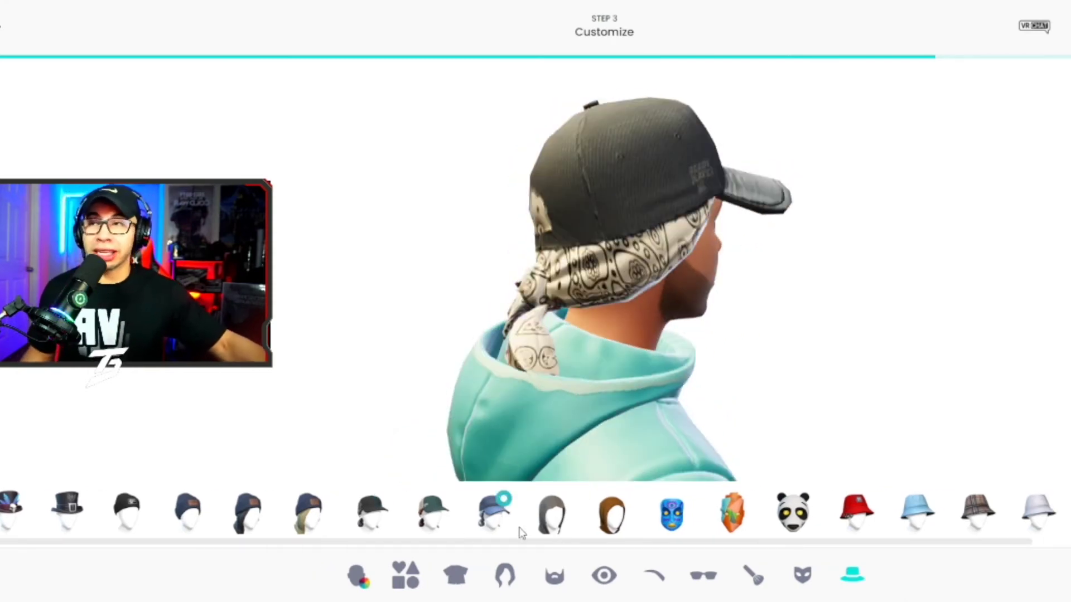
{"action": "left_click", "coordinate": [795, 519]}
{"action": "left_click", "coordinate": [845, 517]}
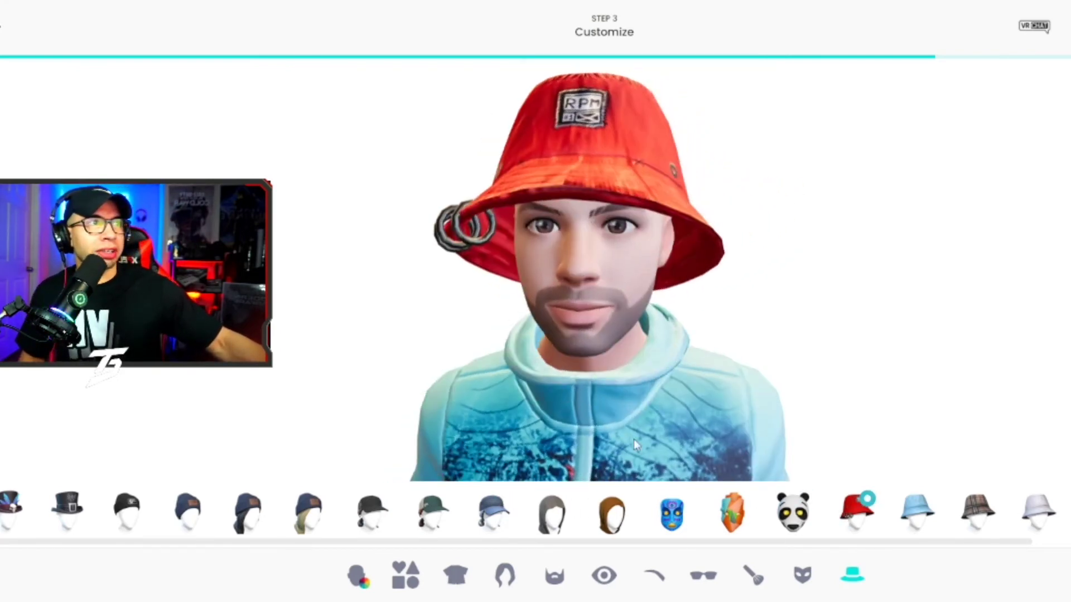
Try the panda head, grey hood, green cap and black beanie on the avatar.
{"action": "left_click", "coordinate": [792, 519]}
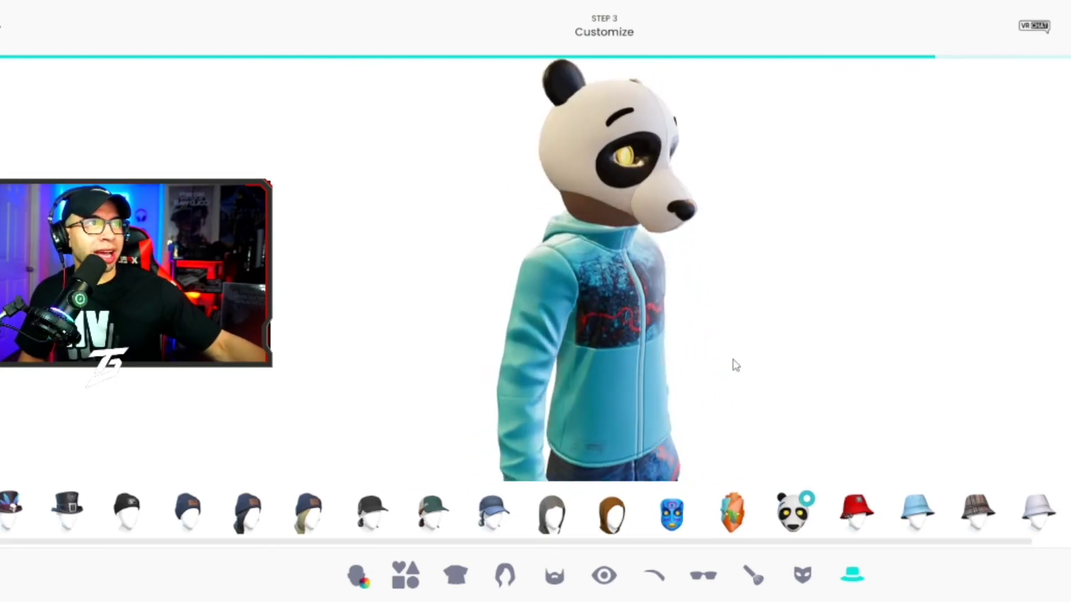
{"action": "left_click", "coordinate": [553, 514]}
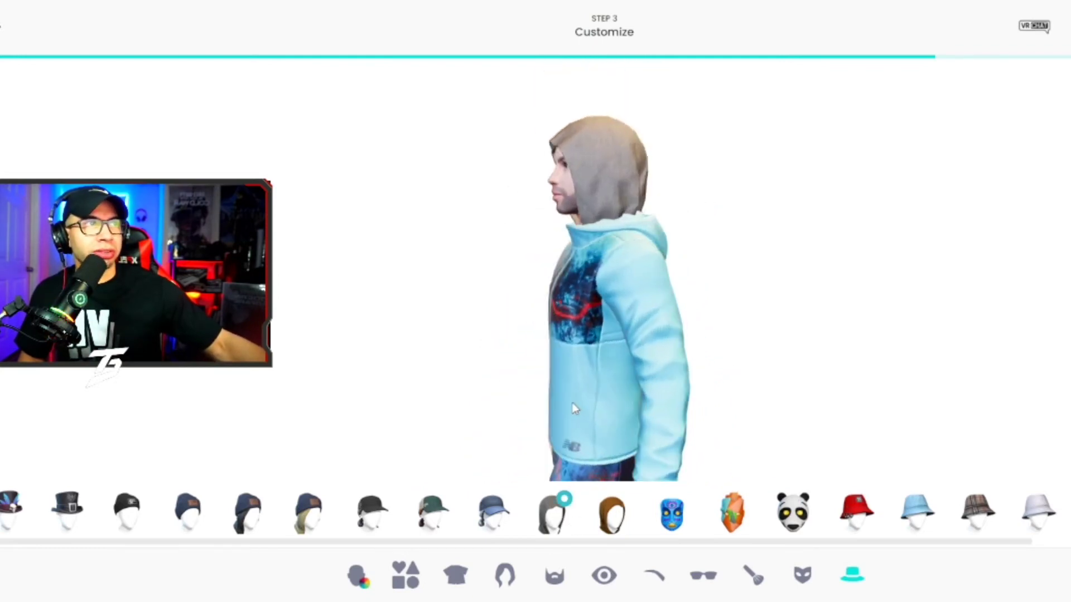
{"action": "left_click", "coordinate": [438, 516]}
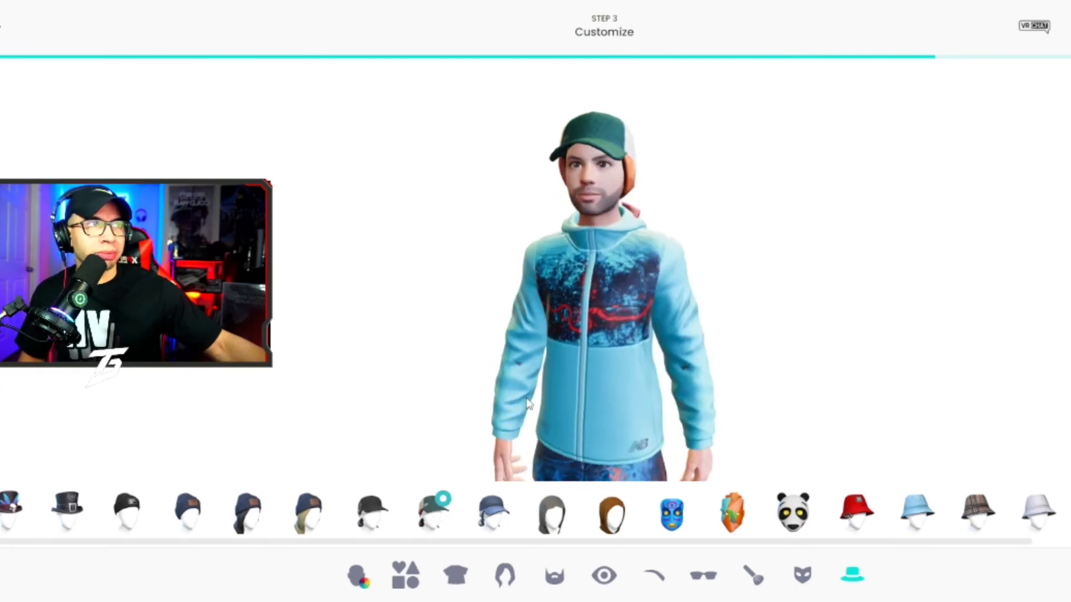
{"action": "left_click", "coordinate": [126, 514]}
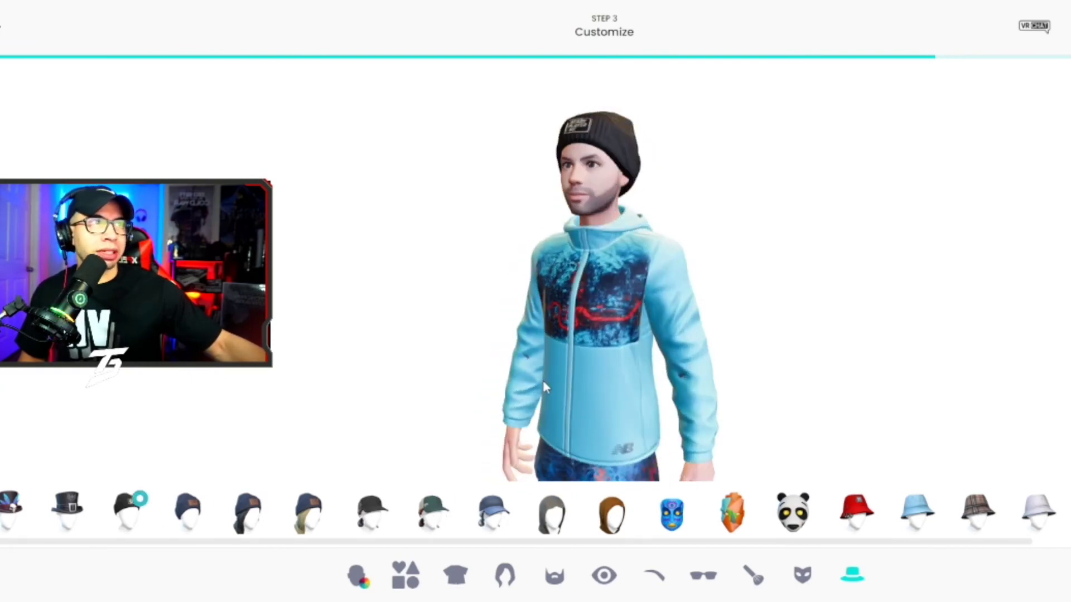
Try the cream cowboy hat from further along the list, and remove the headwear from the avatar.
{"action": "scroll", "coordinate": [718, 537], "scroll_direction": "left", "scroll_amount": 1}
{"action": "left_click_drag", "start_coordinate": [718, 537], "coordinate": [314, 532]}
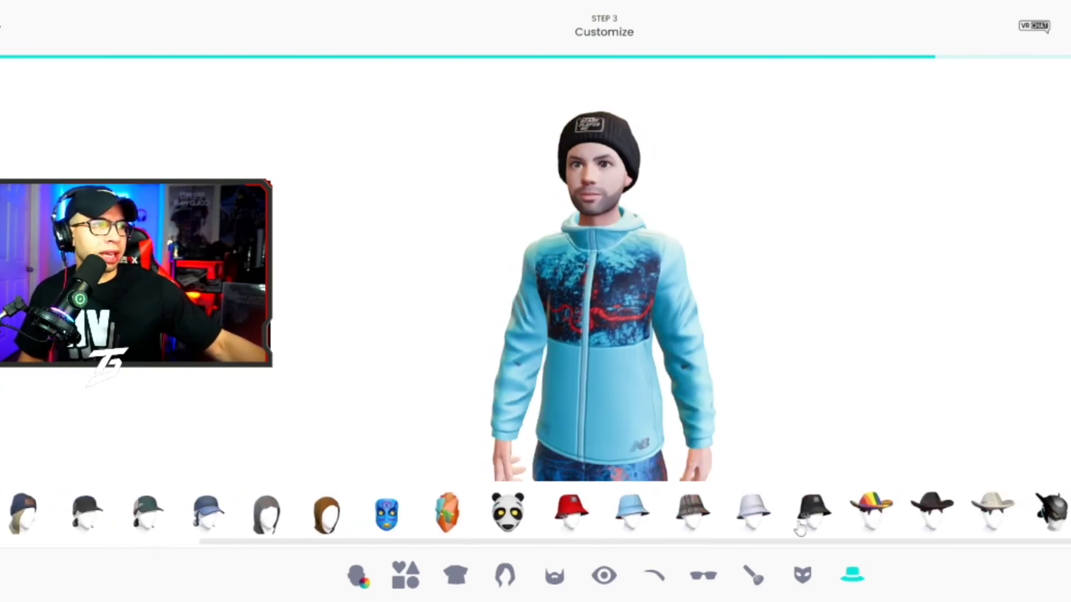
{"action": "left_click", "coordinate": [982, 516]}
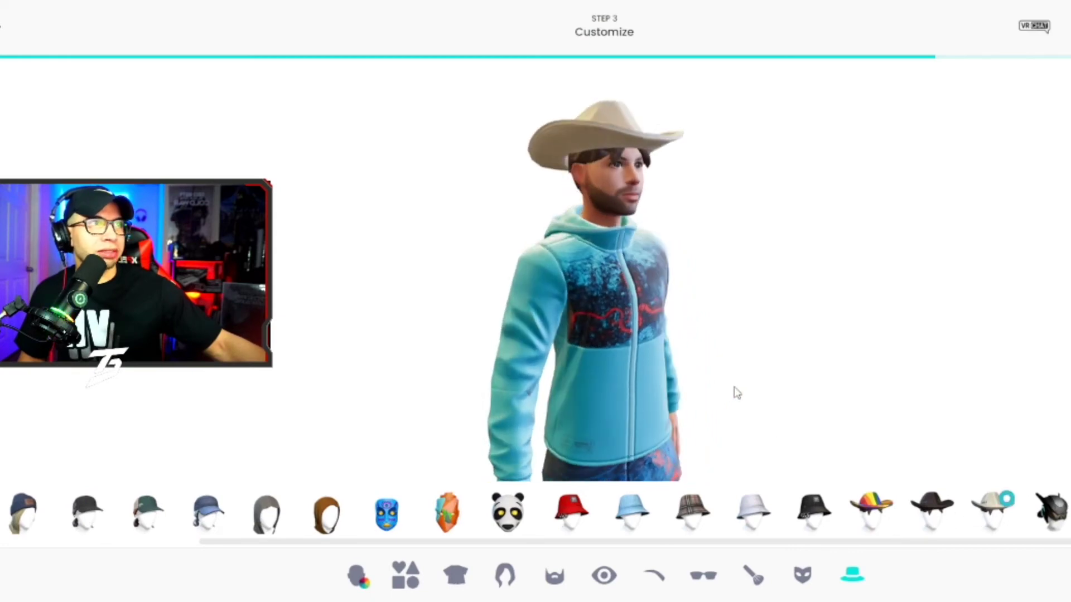
{"action": "left_click_drag", "start_coordinate": [669, 546], "coordinate": [90, 565]}
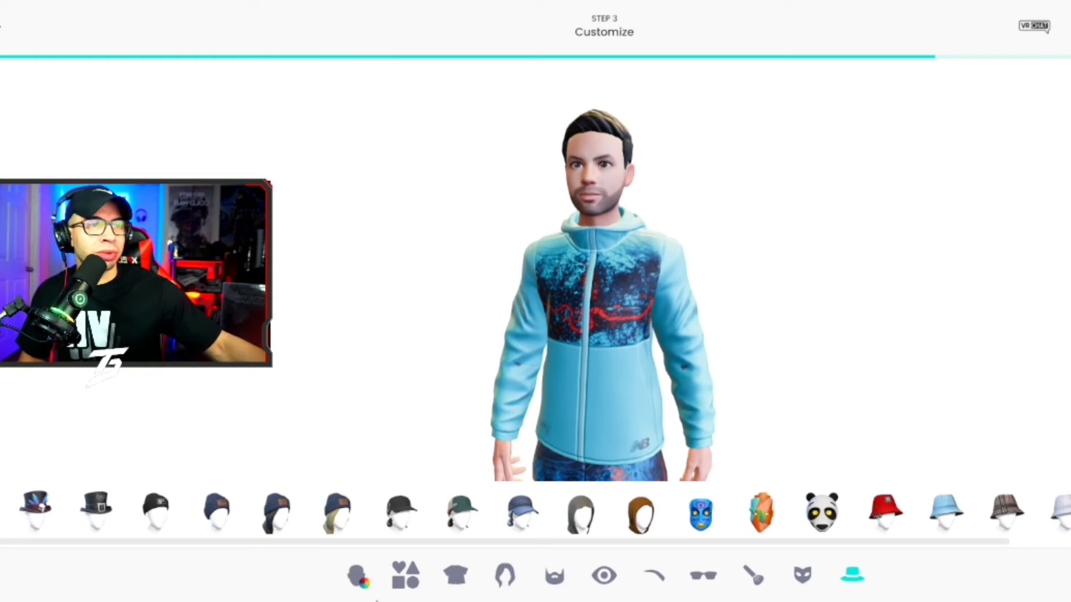
Look through the face, eye, nose and lip shapes, the skin tones, and the eye and eyebrow choices.
{"action": "left_click", "coordinate": [406, 578]}
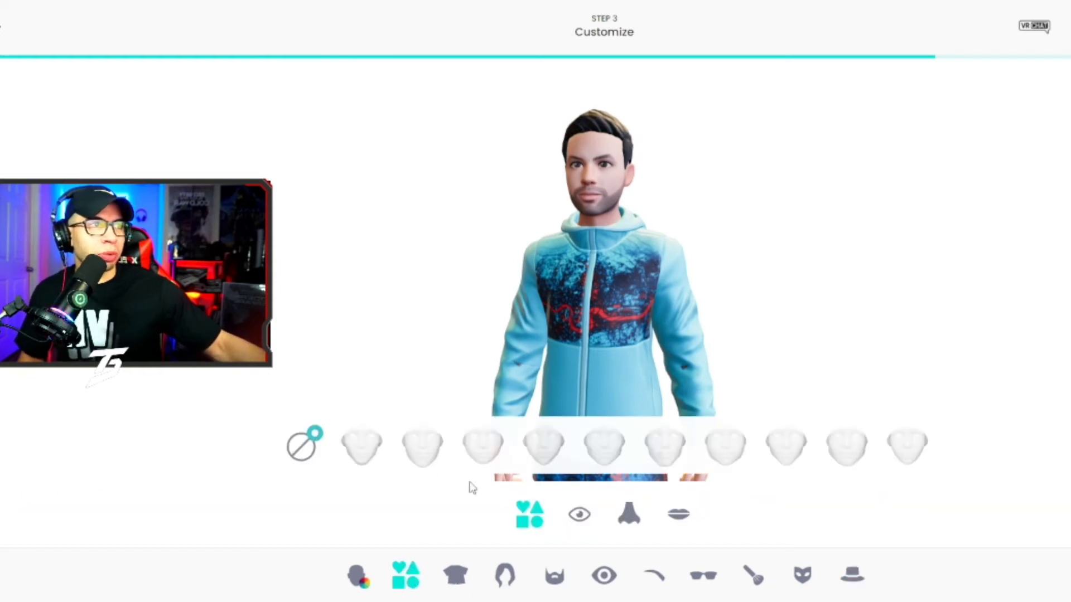
{"action": "left_click", "coordinate": [586, 522]}
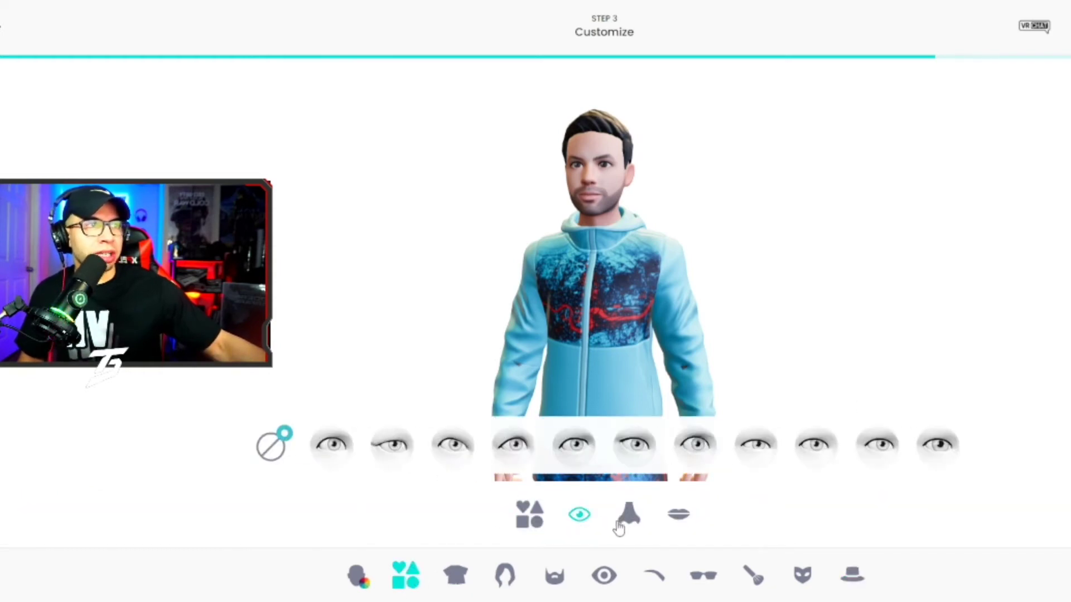
{"action": "left_click", "coordinate": [618, 523]}
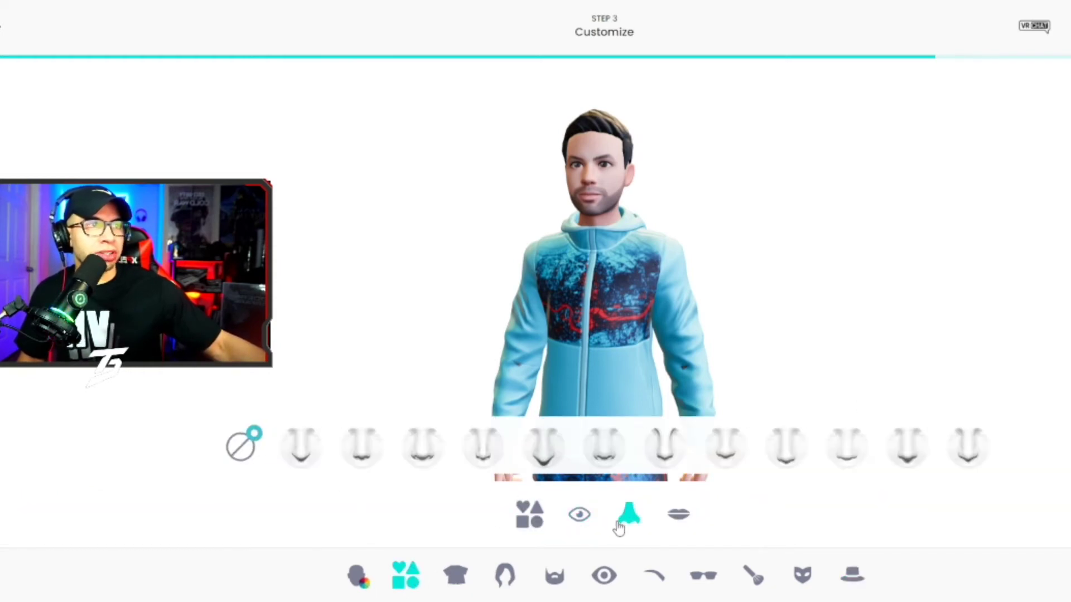
{"action": "left_click", "coordinate": [680, 521]}
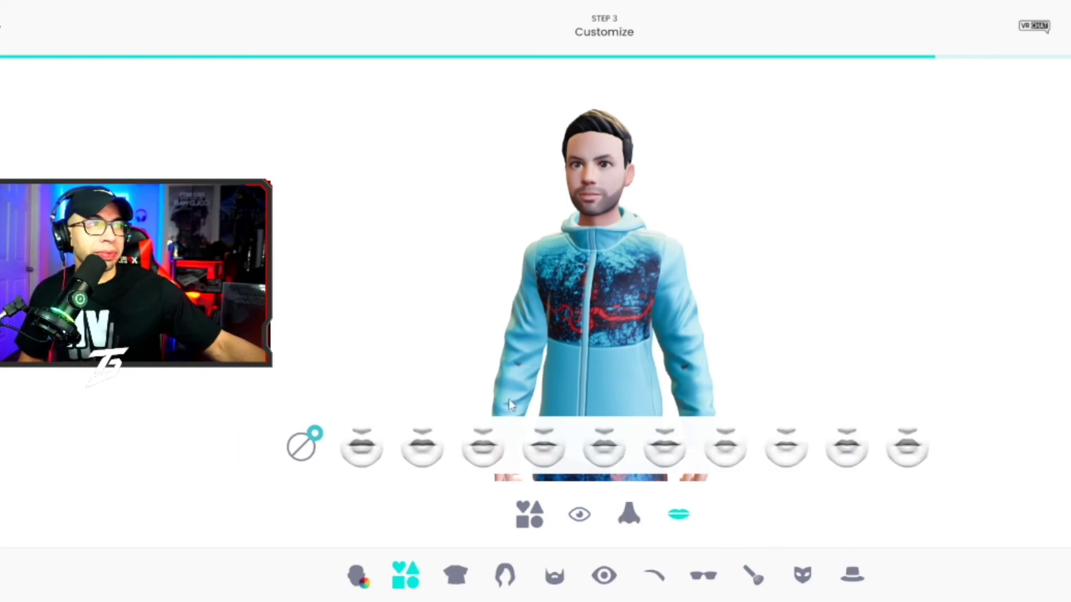
{"action": "left_click", "coordinate": [360, 580]}
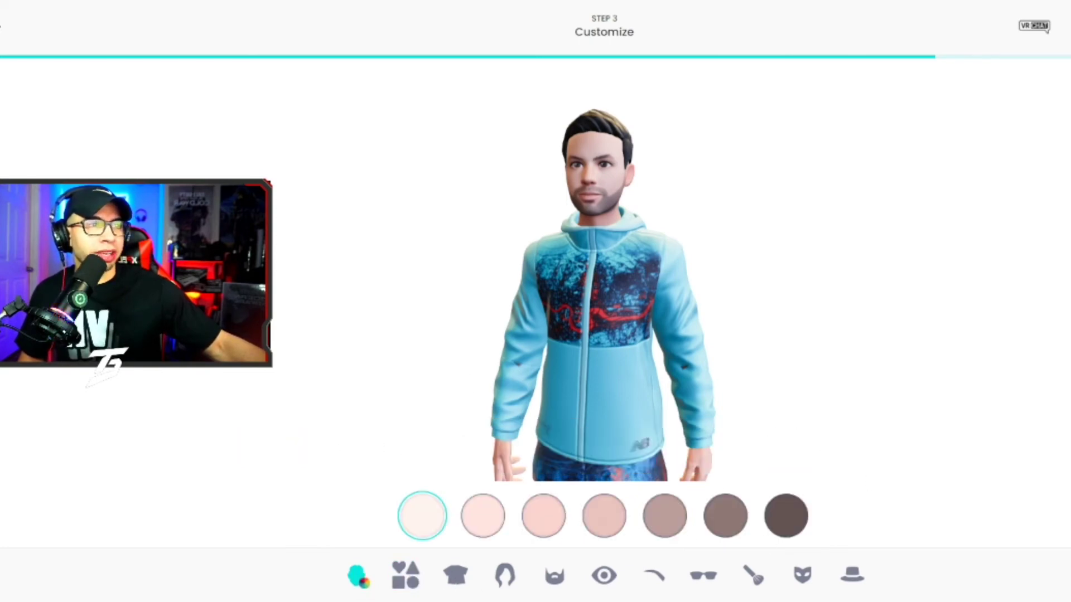
{"action": "left_click", "coordinate": [600, 583]}
{"action": "left_click", "coordinate": [656, 583]}
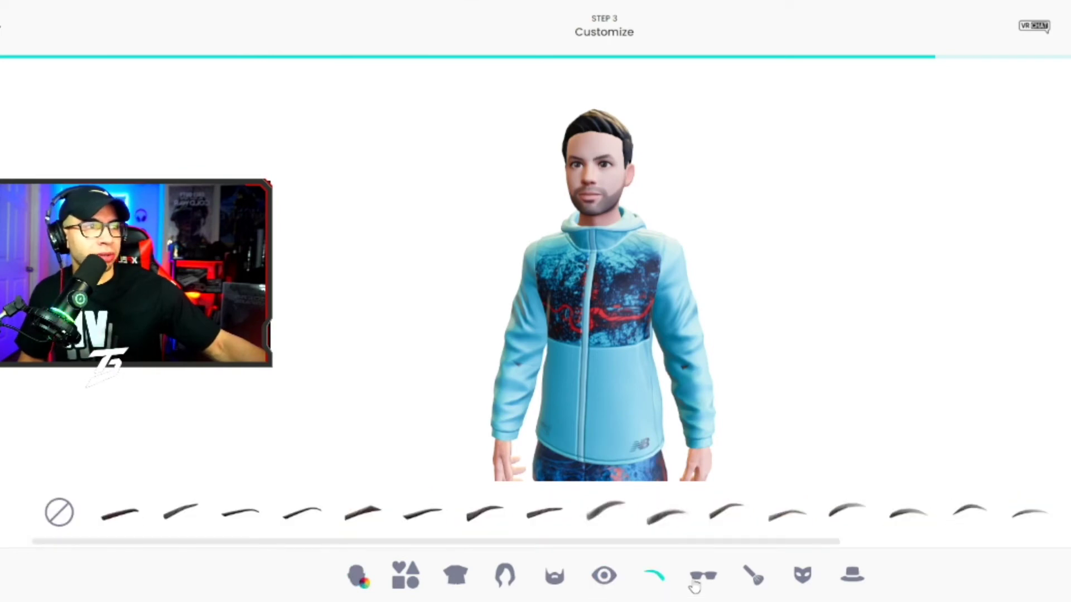
Try the black-framed red-and-blue glasses, remove them from the avatar and look through the rest of the eyewear.
{"action": "left_click", "coordinate": [701, 580]}
{"action": "left_click", "coordinate": [747, 577]}
{"action": "left_click", "coordinate": [704, 578]}
{"action": "left_click", "coordinate": [699, 512]}
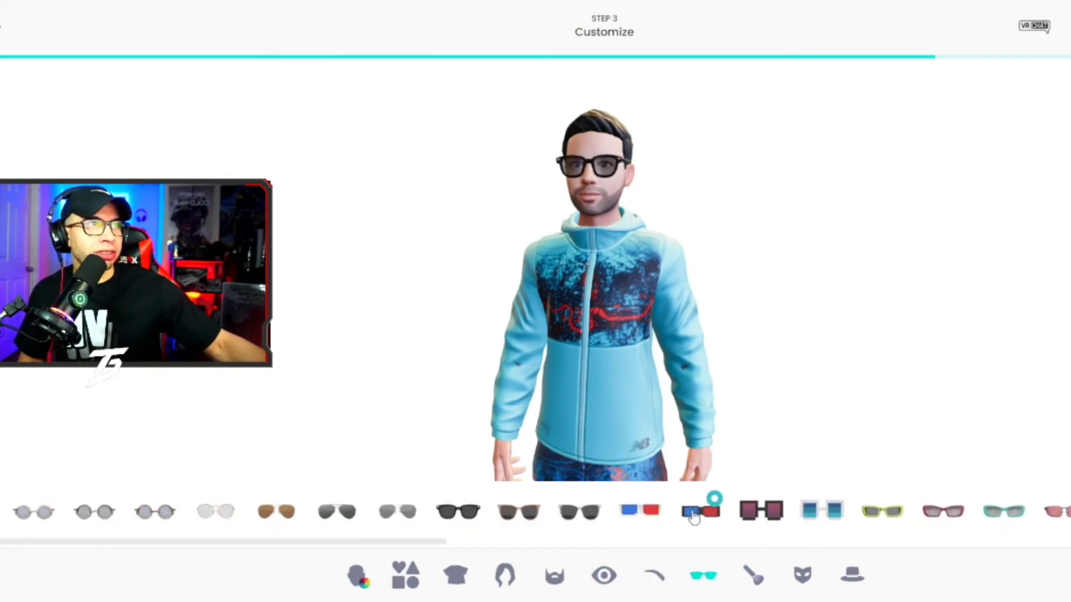
{"action": "left_click", "coordinate": [0, 519]}
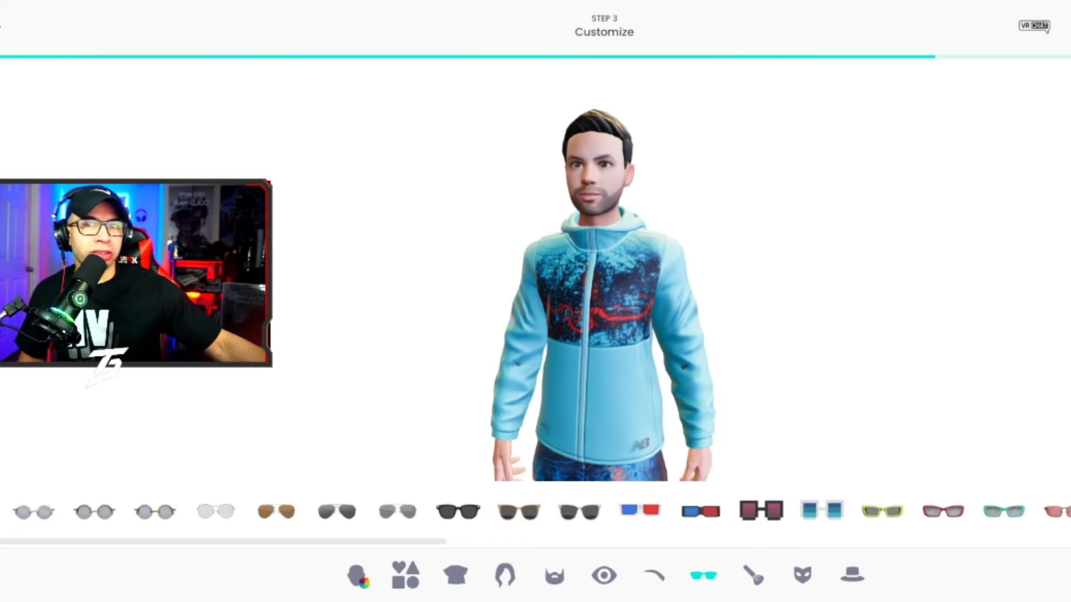
{"action": "left_click_drag", "start_coordinate": [390, 542], "coordinate": [1030, 502]}
{"action": "left_click", "coordinate": [852, 575]}
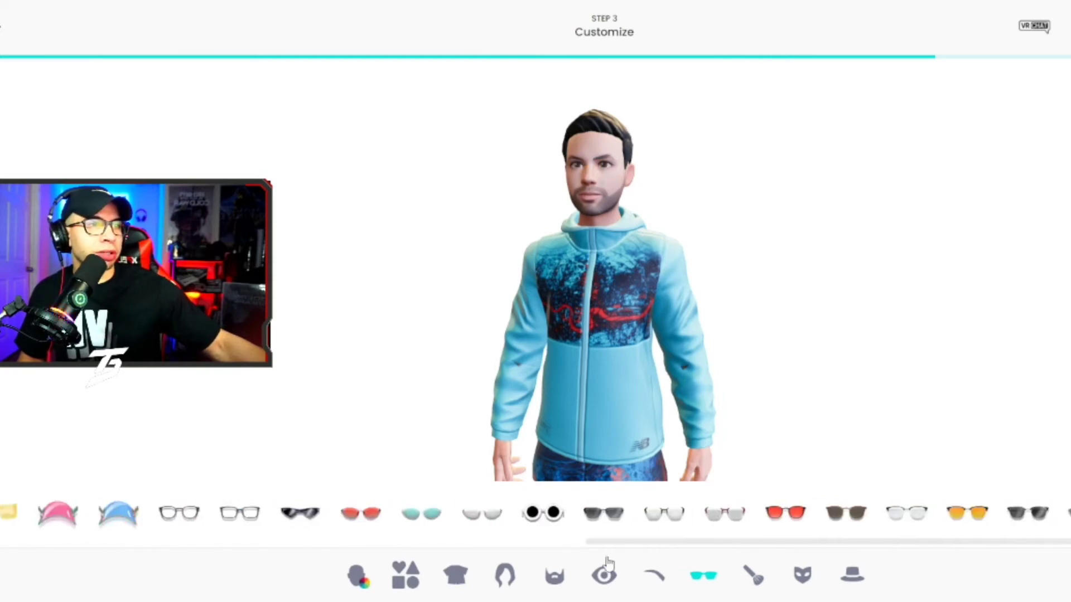
Open the outfit choices and try the orange and blue sports jacket outfits from the start of the list.
{"action": "left_click", "coordinate": [456, 578]}
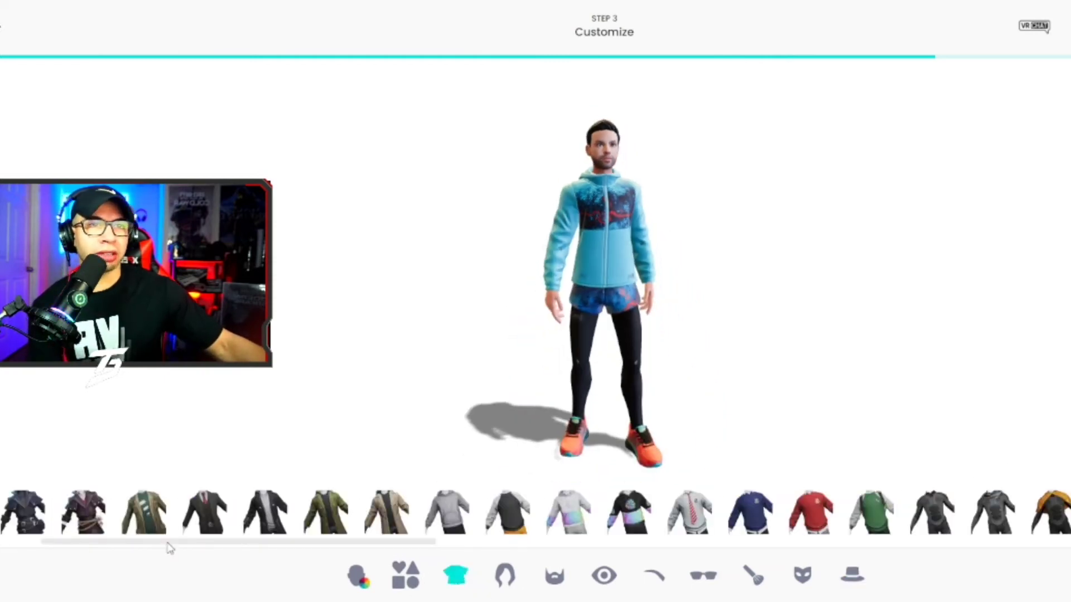
{"action": "left_click_drag", "start_coordinate": [170, 550], "coordinate": [66, 553]}
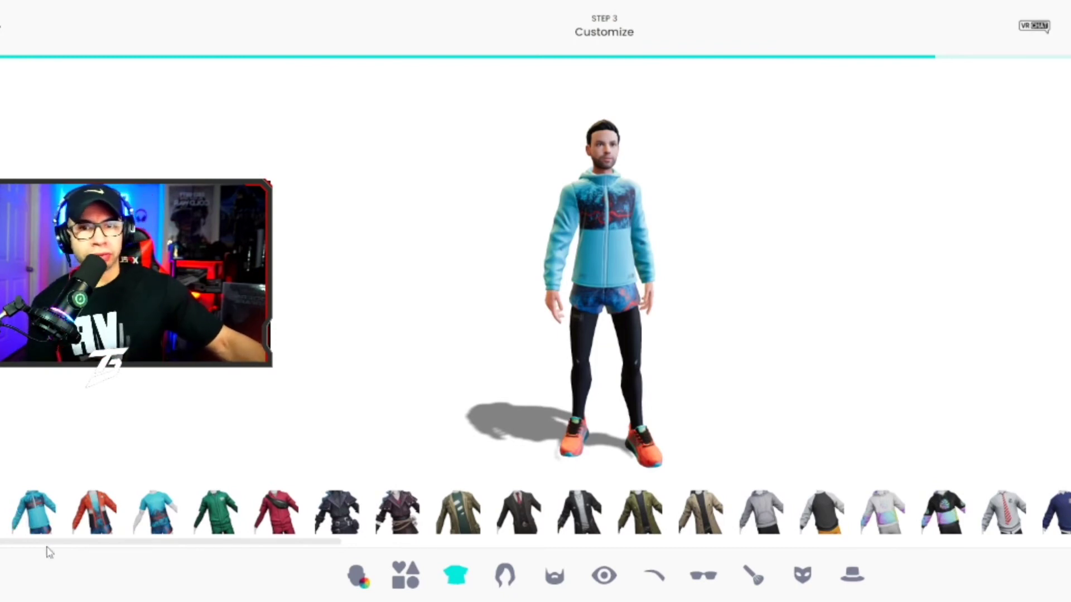
{"action": "left_click", "coordinate": [86, 521]}
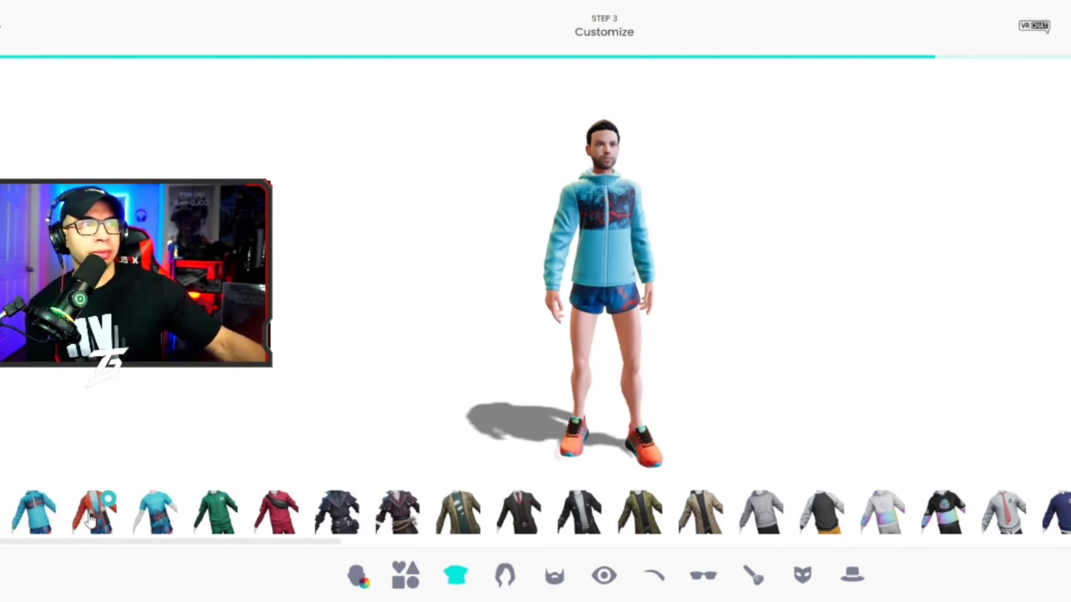
{"action": "left_click", "coordinate": [41, 520]}
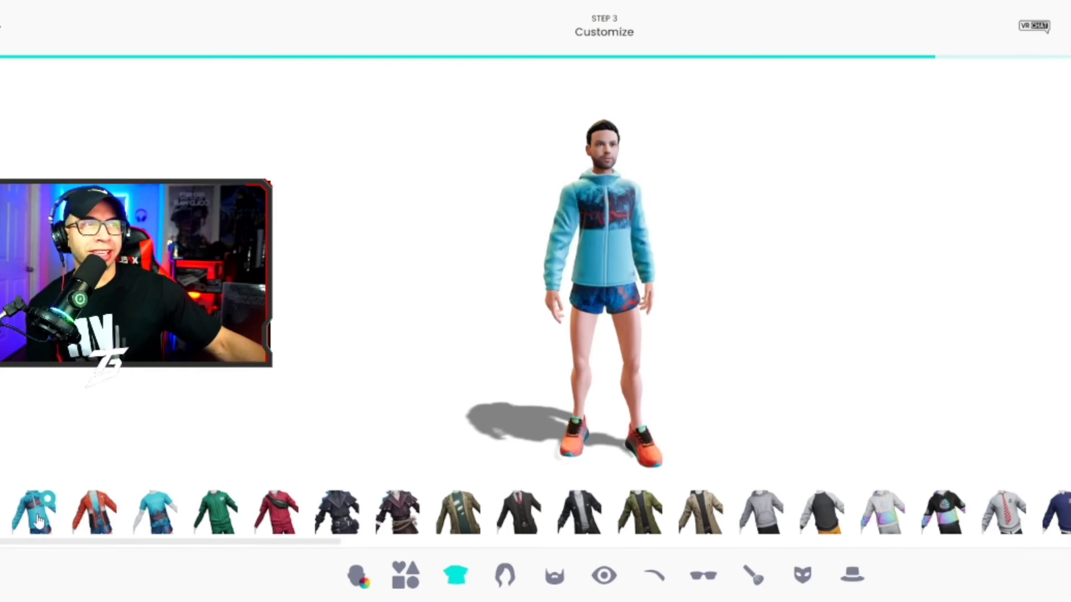
Try the light blue T-shirt and green outfits, and dress the avatar in the dark belted coat outfit.
{"action": "left_click", "coordinate": [154, 519]}
{"action": "left_click", "coordinate": [212, 520]}
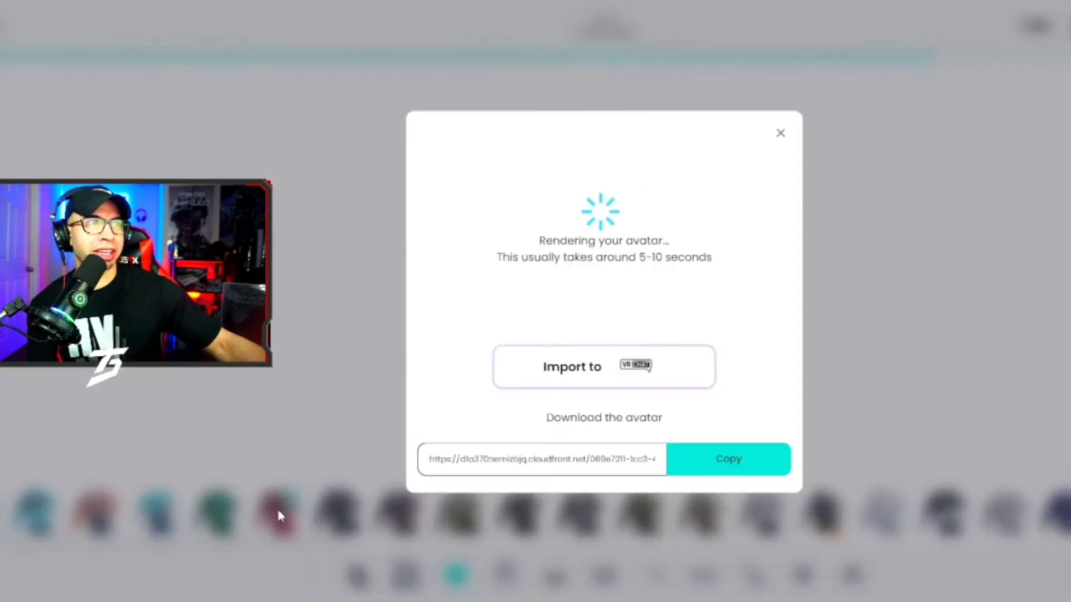
{"action": "left_click", "coordinate": [389, 530]}
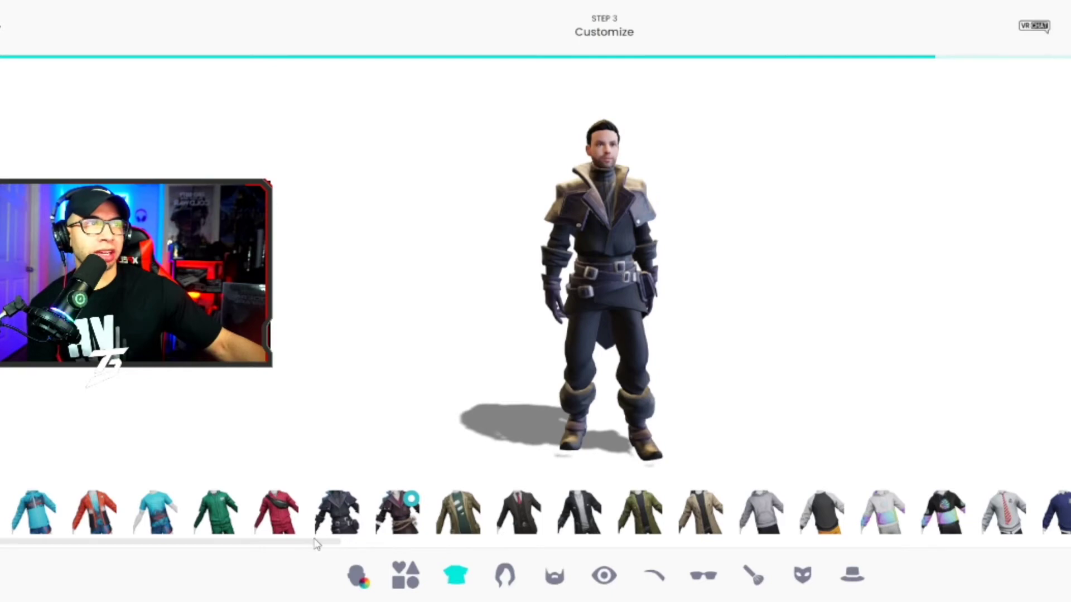
Try the black coat with grey shirt, the olive green parka and the beige trench coat outfits on the avatar.
{"action": "left_click_drag", "start_coordinate": [316, 544], "coordinate": [407, 545]}
{"action": "left_click", "coordinate": [332, 518]}
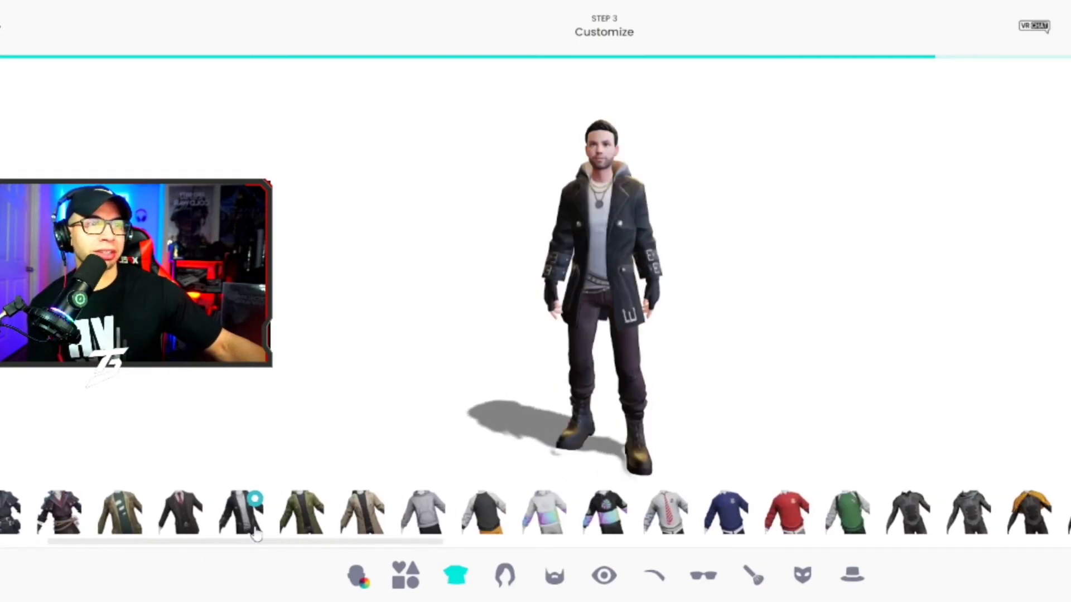
{"action": "left_click", "coordinate": [323, 518]}
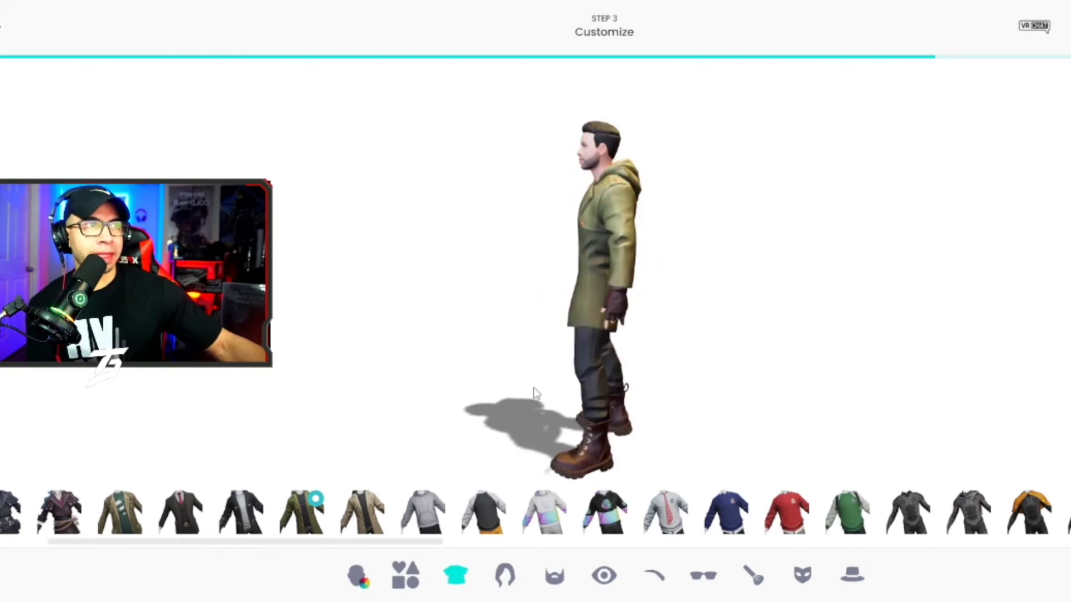
{"action": "left_click", "coordinate": [362, 512]}
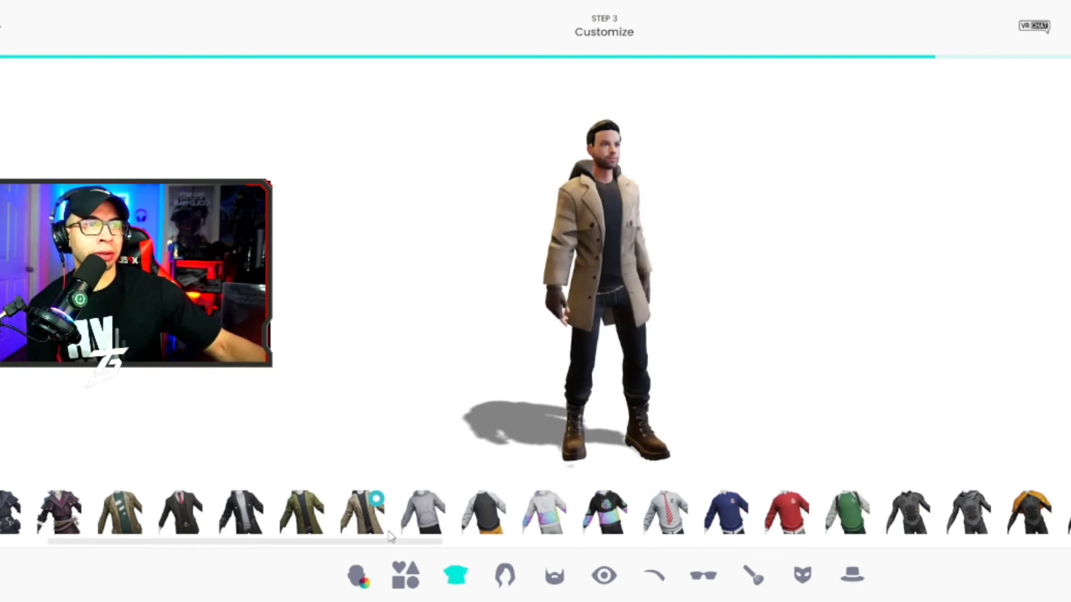
Try the plain grey hoodie, the grey hoodie with pastel accents and the black hoodie with pastel accents.
{"action": "scroll", "coordinate": [390, 525], "scroll_direction": "right", "scroll_amount": 4}
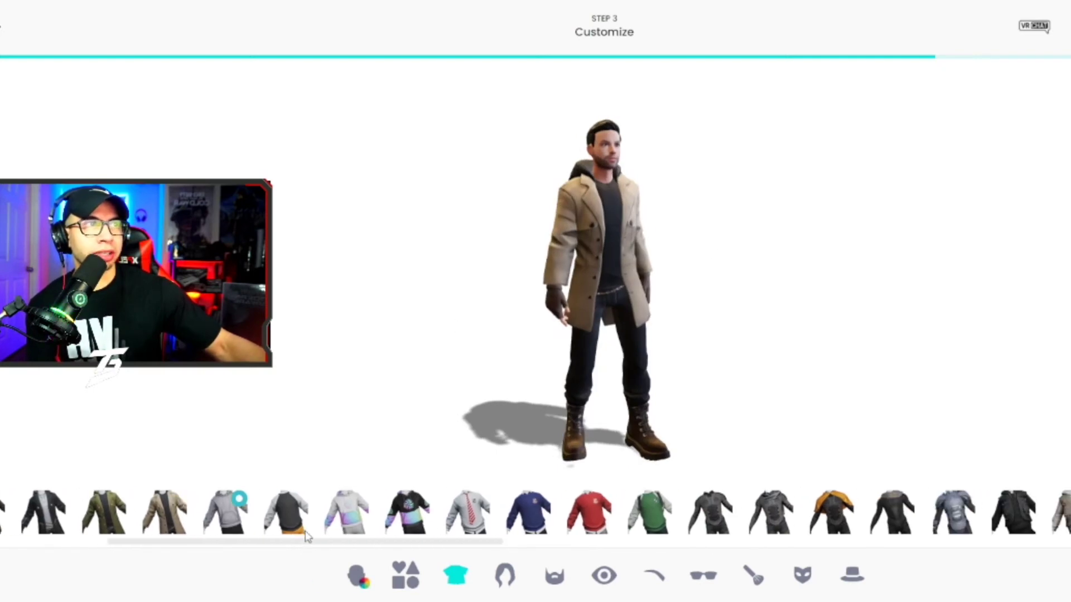
{"action": "left_click", "coordinate": [306, 533]}
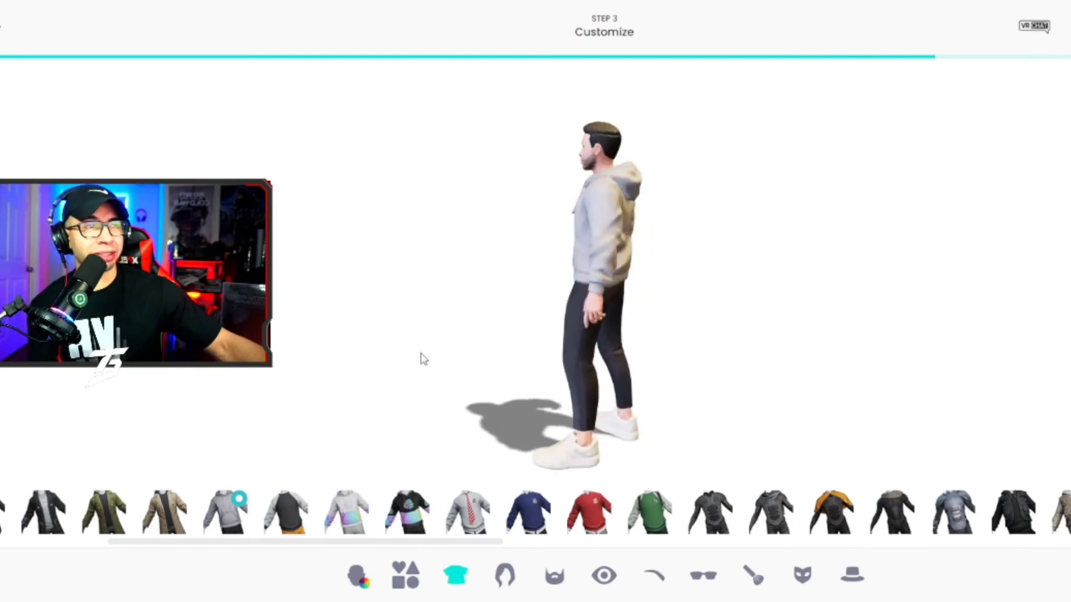
{"action": "left_click", "coordinate": [350, 532]}
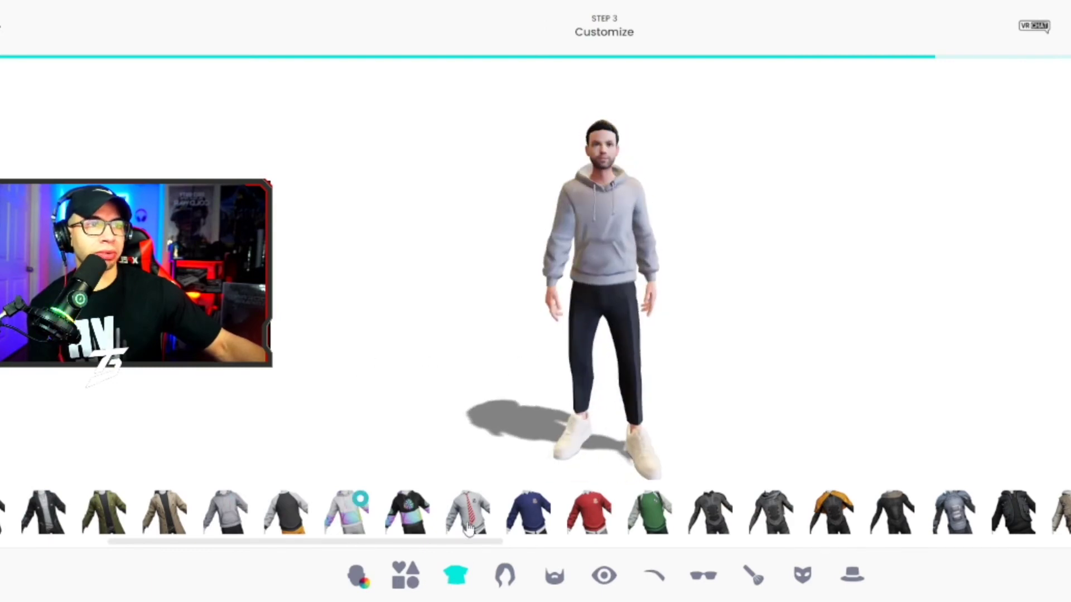
{"action": "left_click", "coordinate": [411, 524]}
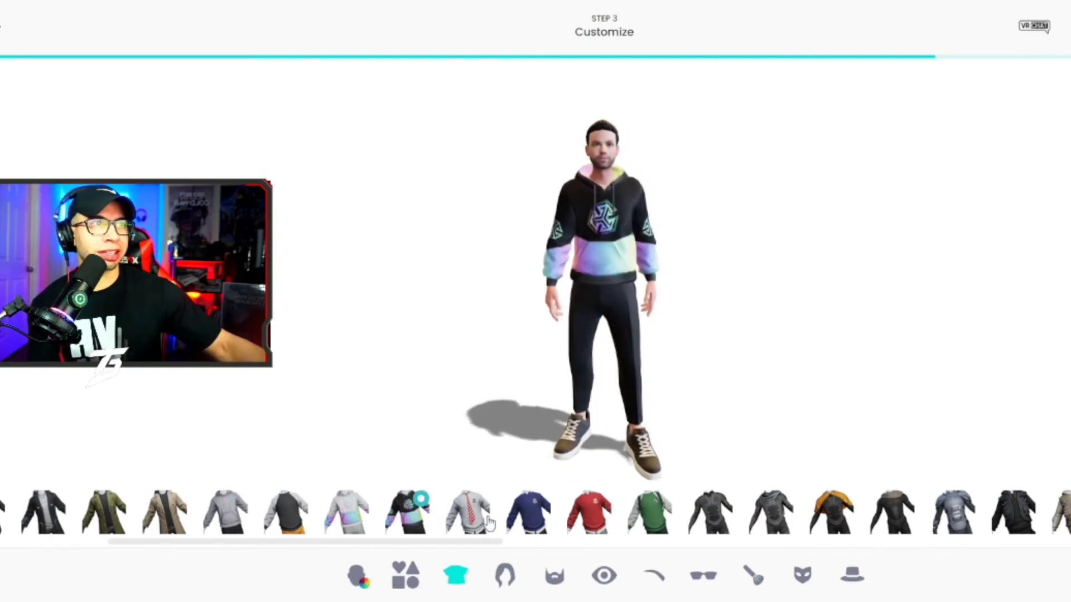
Try the light grey sweater with the red tie and the navy blue sweater outfit.
{"action": "scroll", "coordinate": [472, 544], "scroll_direction": "right", "scroll_amount": 3}
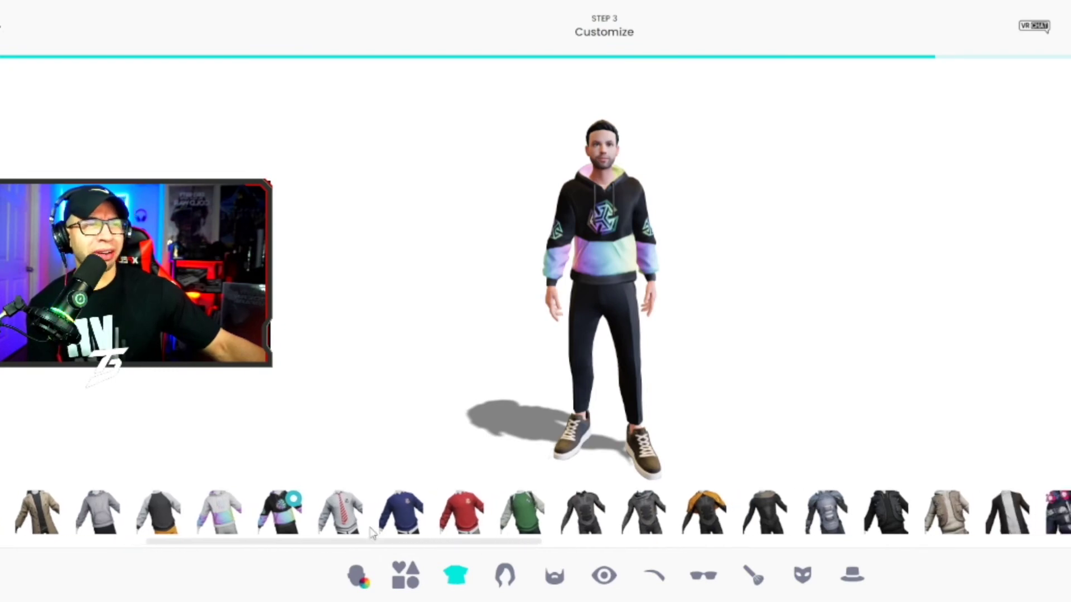
{"action": "left_click", "coordinate": [354, 510]}
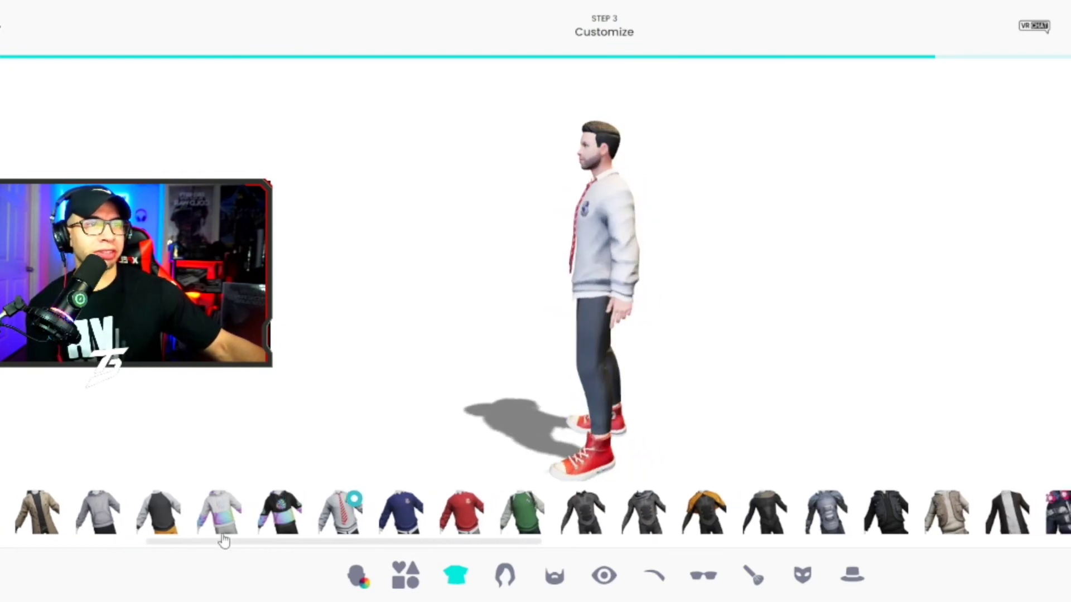
{"action": "left_click", "coordinate": [419, 529]}
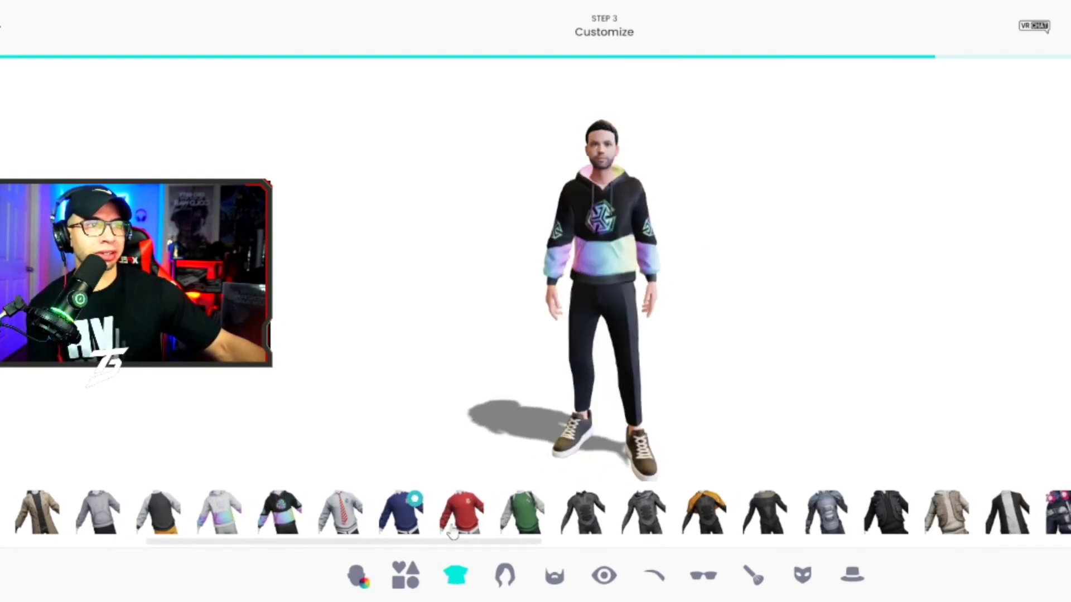
Try the dark bodysuit with the black scarf and the dark bodysuit with the orange cape.
{"action": "scroll", "coordinate": [483, 544], "scroll_direction": "right", "scroll_amount": 3}
{"action": "left_click", "coordinate": [482, 521]}
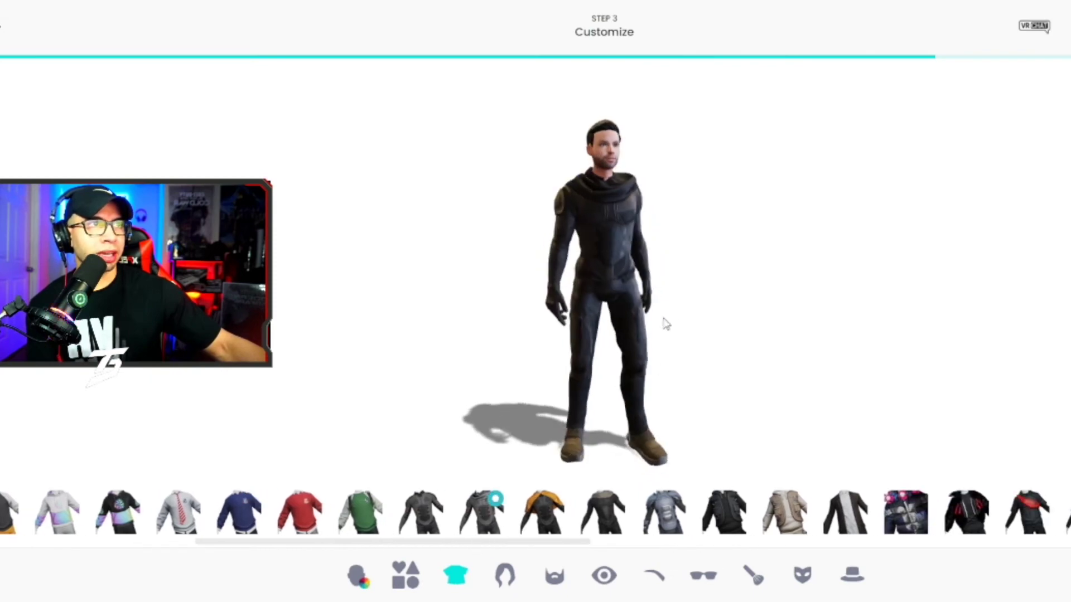
{"action": "left_click", "coordinate": [551, 530]}
Try the dark blazer with the long white shirt and the dark jumpsuit with the red crossbody bag.
{"action": "scroll", "coordinate": [552, 530], "scroll_direction": "right", "scroll_amount": 6}
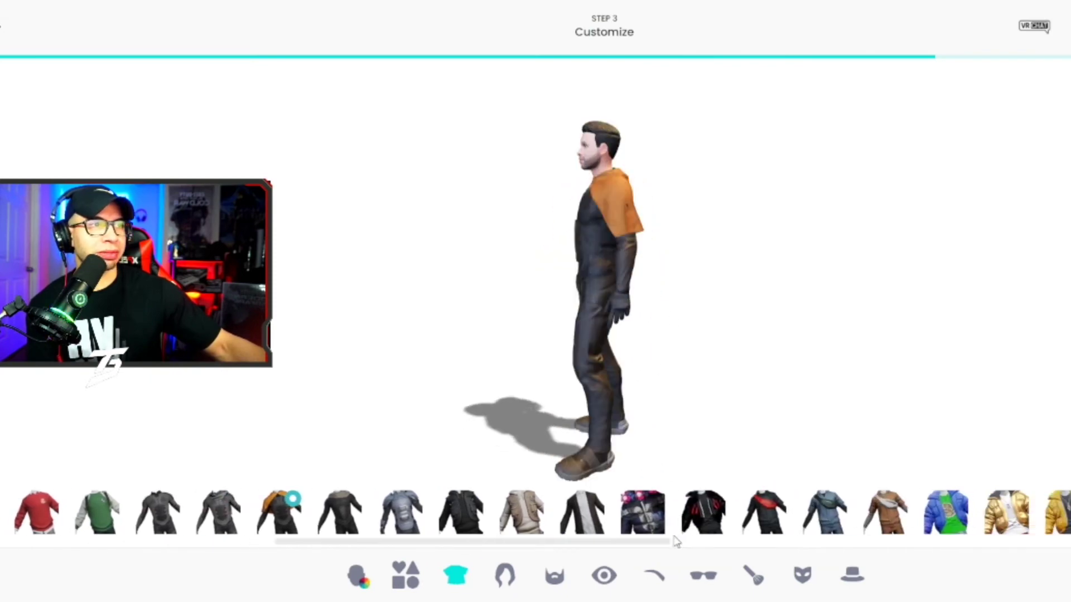
{"action": "left_click", "coordinate": [527, 516]}
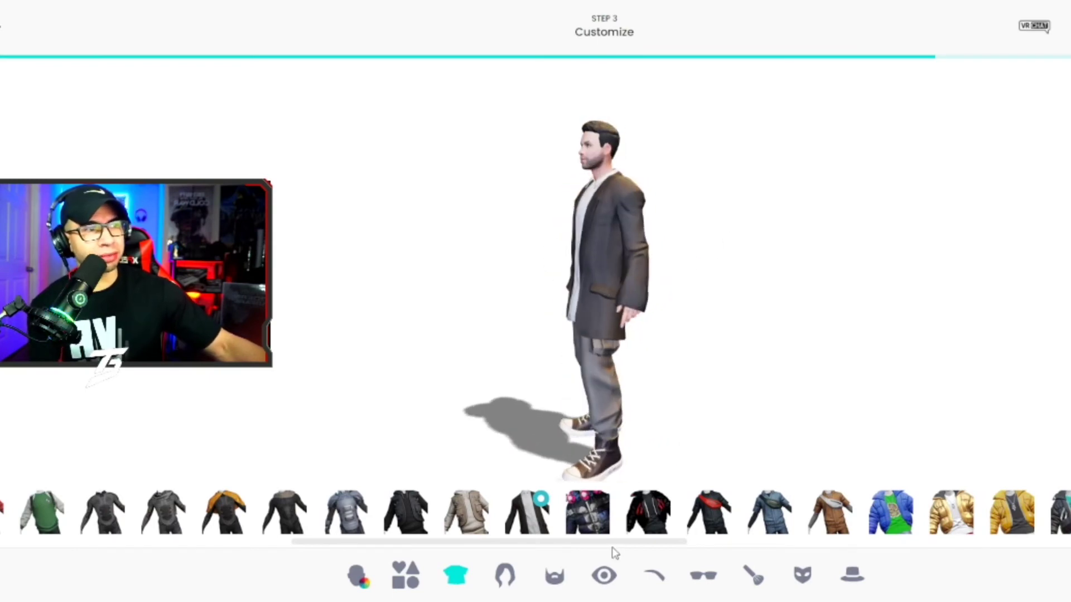
{"action": "scroll", "coordinate": [612, 548], "scroll_direction": "right", "scroll_amount": 3}
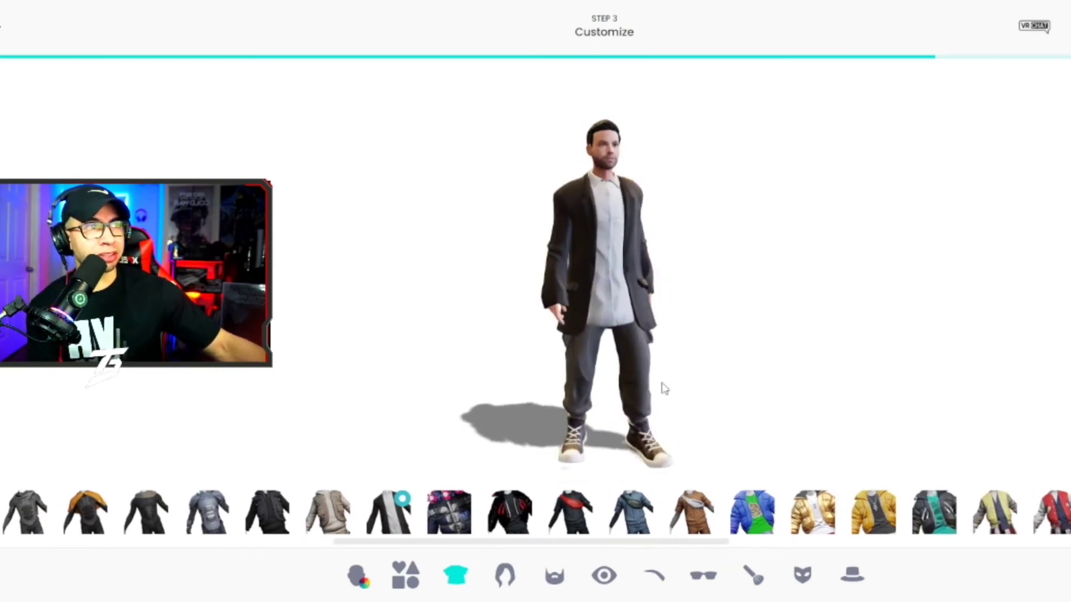
{"action": "left_click", "coordinate": [569, 522]}
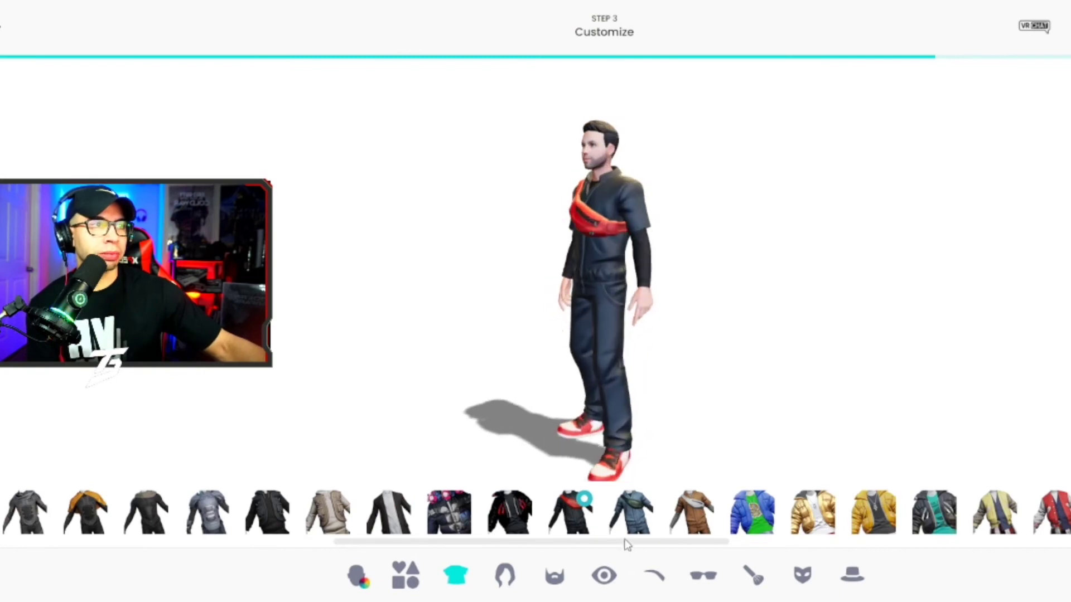
Try the gold and yellow puffer jacket outfits and the red varsity jacket with white sleeves.
{"action": "scroll", "coordinate": [626, 545], "scroll_direction": "right", "scroll_amount": 4}
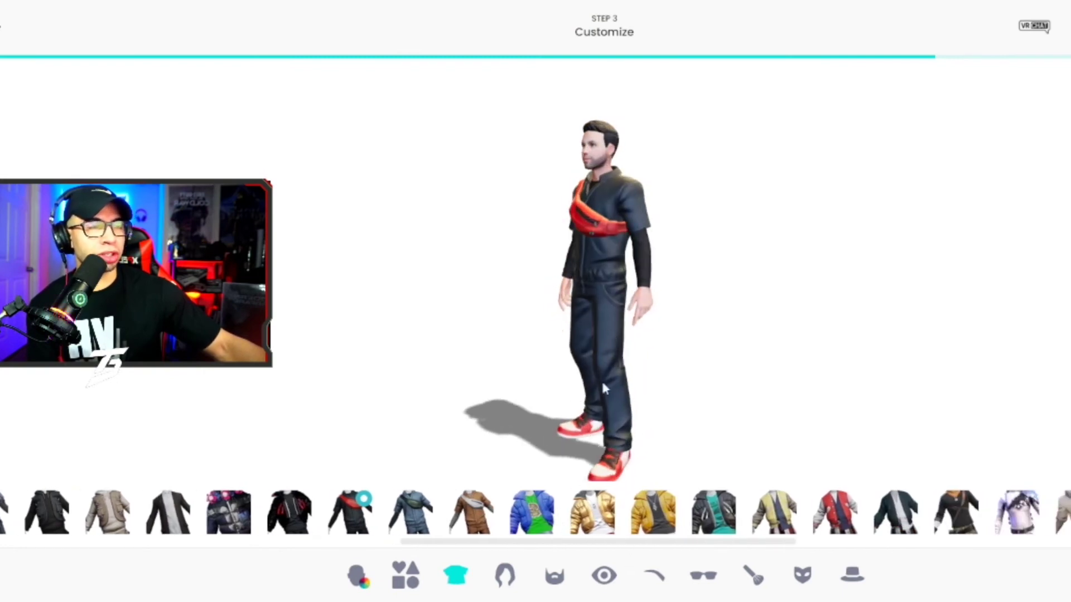
{"action": "left_click", "coordinate": [598, 510]}
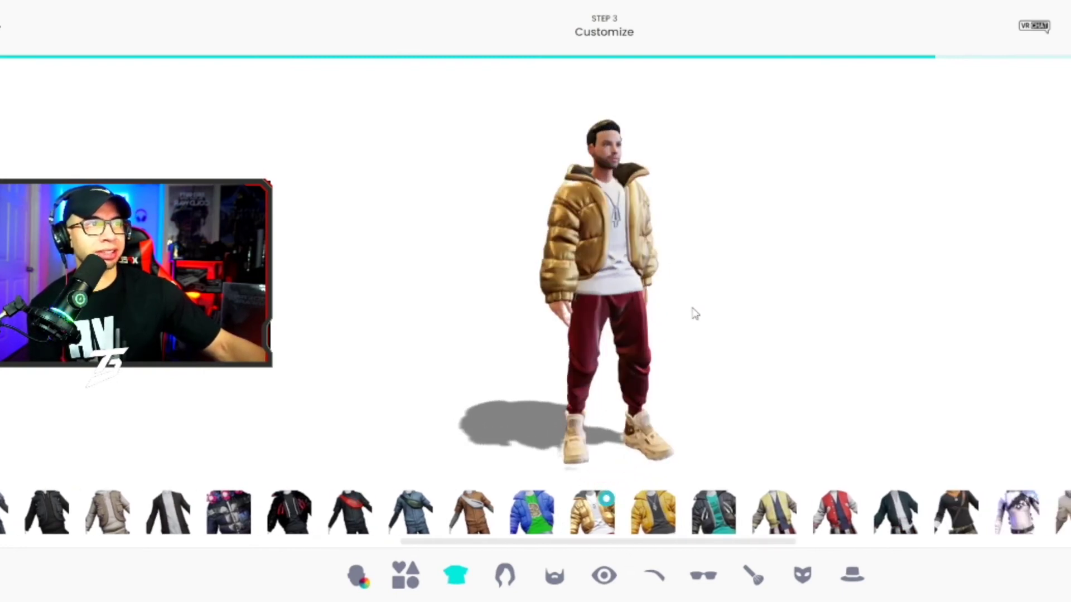
{"action": "left_click", "coordinate": [667, 522]}
{"action": "scroll", "coordinate": [678, 523], "scroll_direction": "right", "scroll_amount": 2}
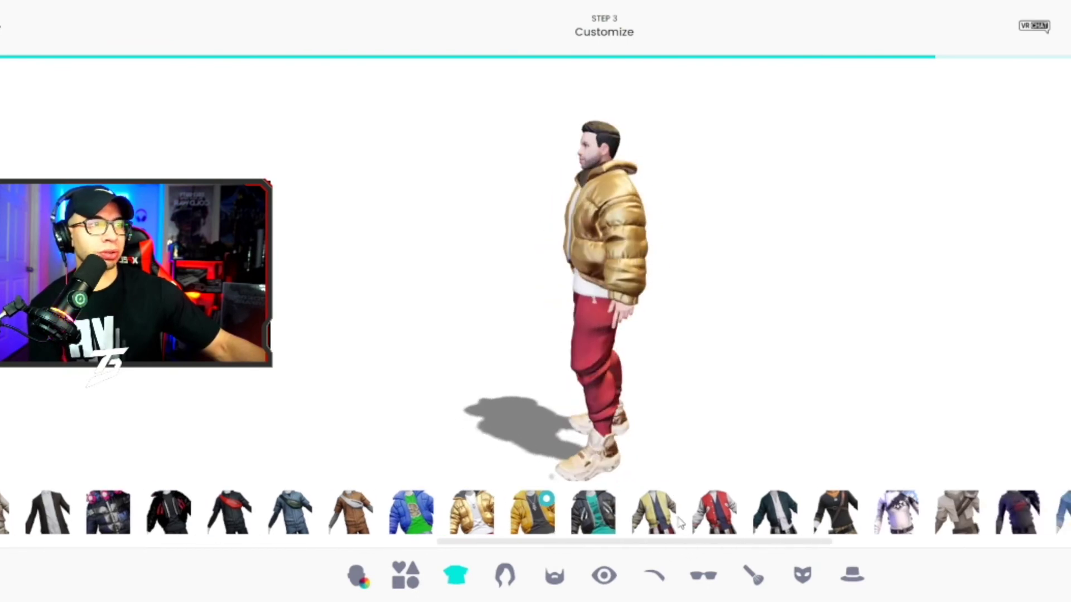
{"action": "scroll", "coordinate": [680, 524], "scroll_direction": "right", "scroll_amount": 1}
{"action": "left_click", "coordinate": [672, 522]}
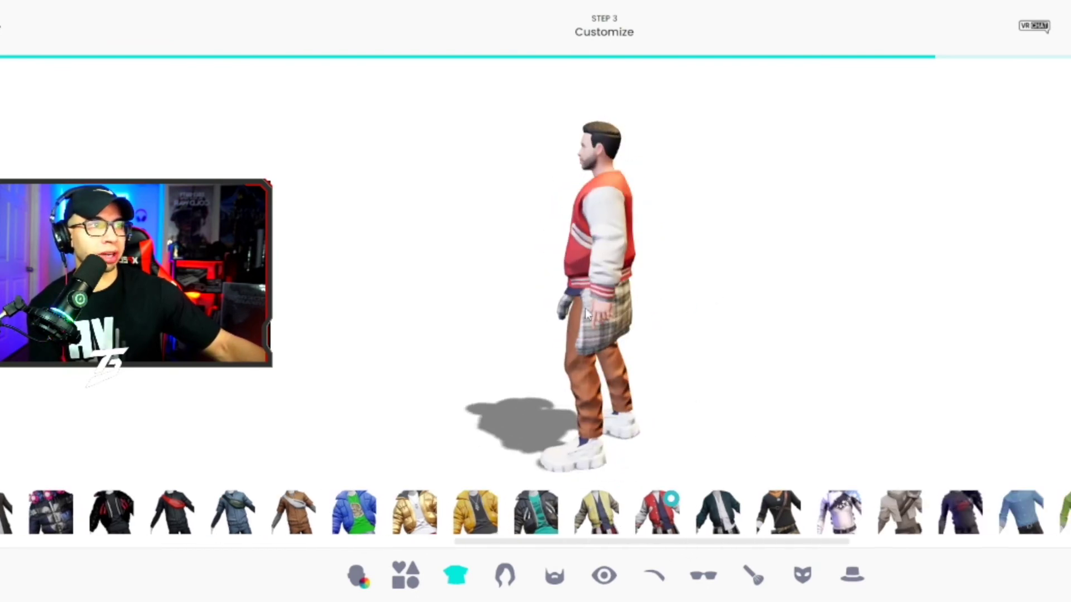
Try the light blue, lime green and black button-up shirt outfits on the avatar.
{"action": "scroll", "coordinate": [781, 530], "scroll_direction": "right", "scroll_amount": 5}
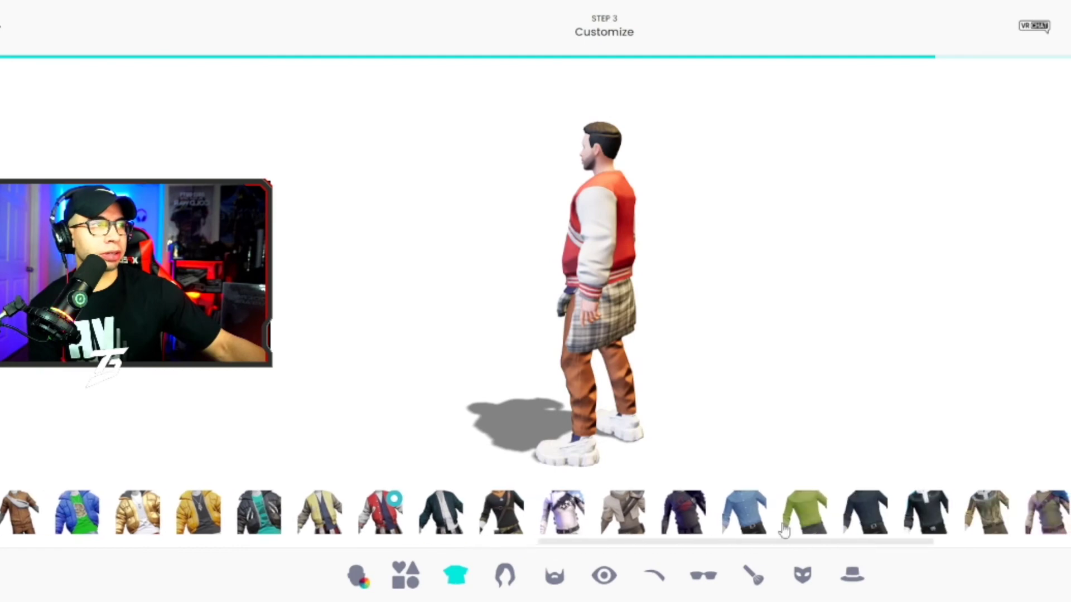
{"action": "left_click", "coordinate": [728, 519]}
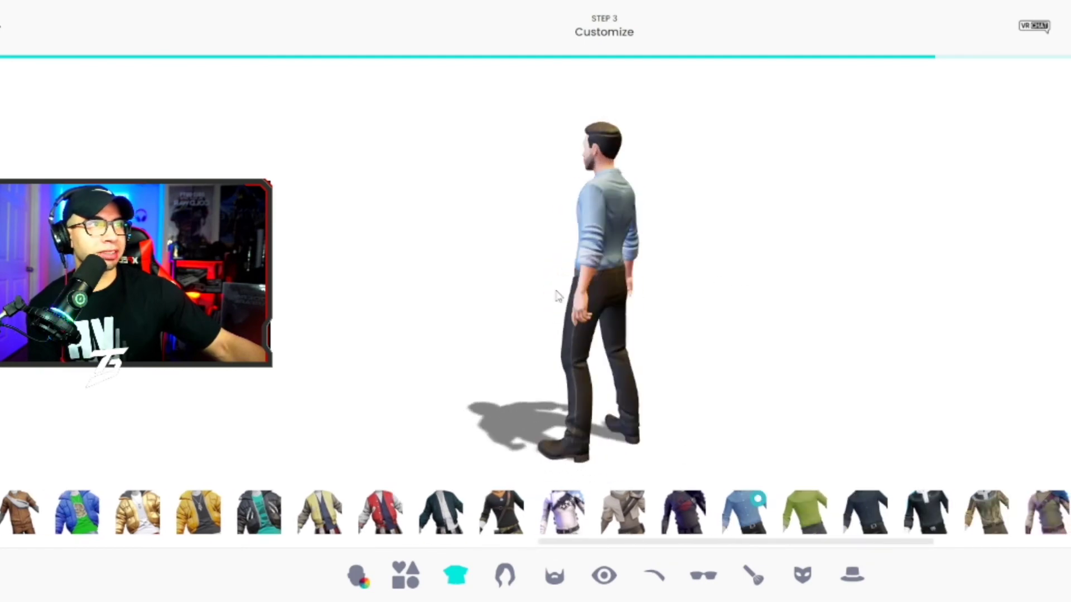
{"action": "left_click_drag", "start_coordinate": [835, 542], "coordinate": [871, 540]}
{"action": "left_click", "coordinate": [685, 518]}
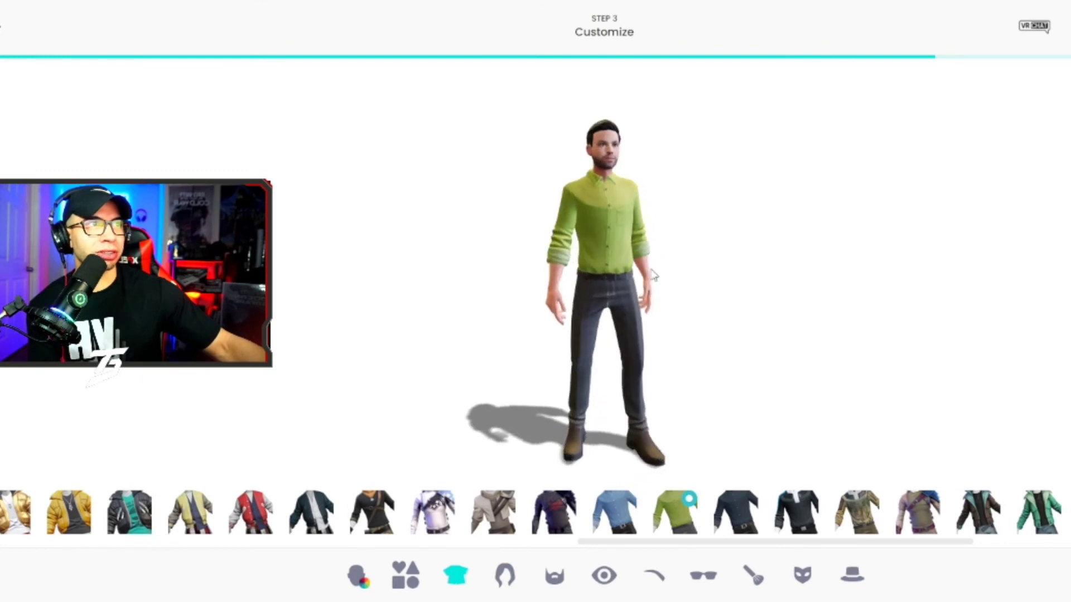
{"action": "left_click", "coordinate": [736, 511]}
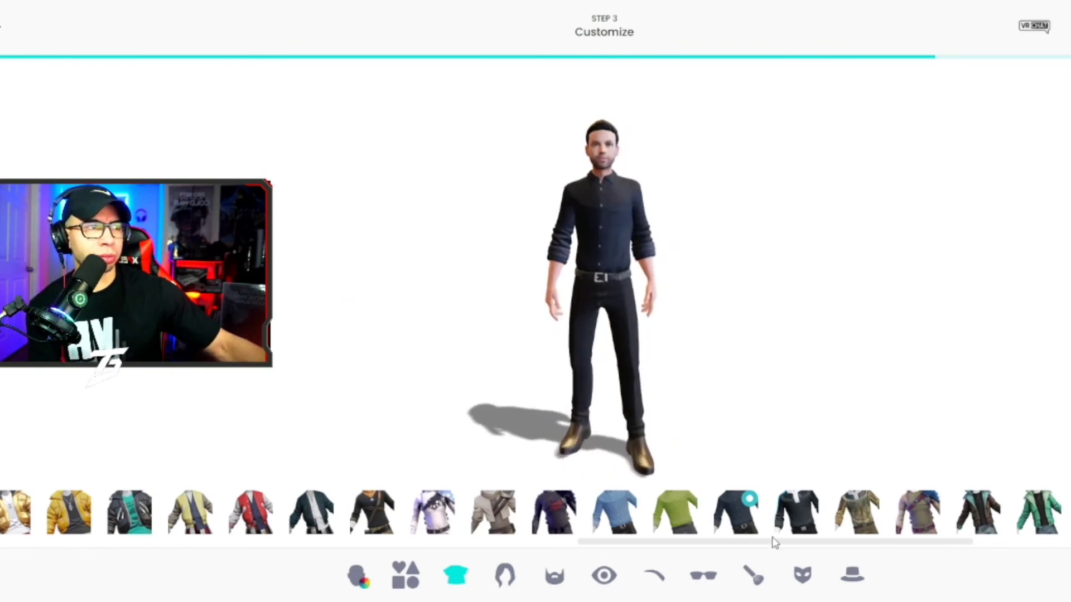
Try the armored outfit, the green jacket, the plain white shirt and the grey Discord T-shirt outfits.
{"action": "left_click_drag", "start_coordinate": [774, 543], "coordinate": [856, 543]}
{"action": "left_click", "coordinate": [642, 511]}
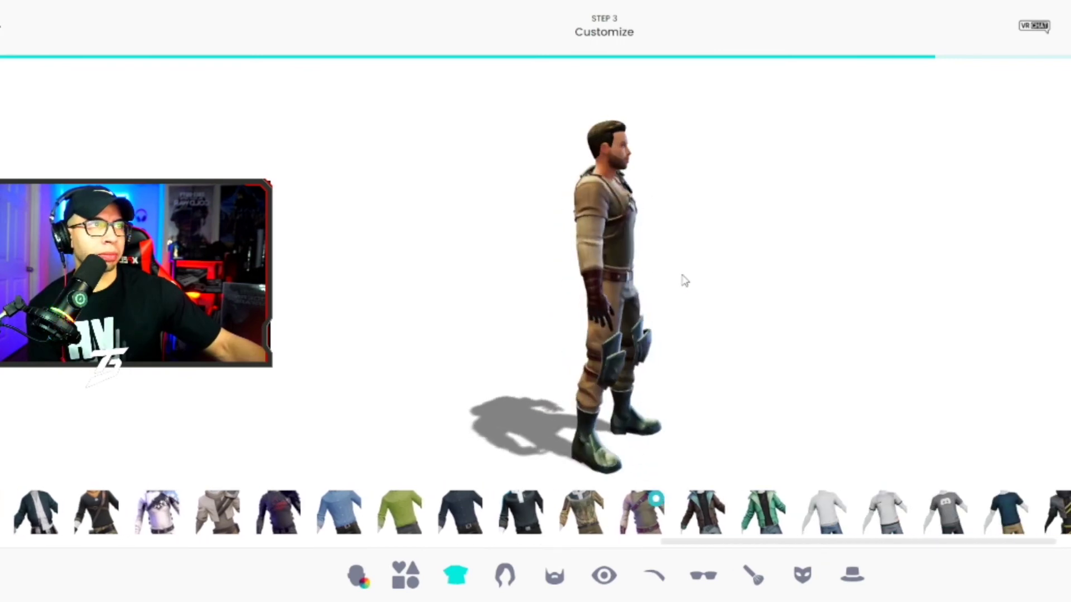
{"action": "left_click", "coordinate": [772, 520]}
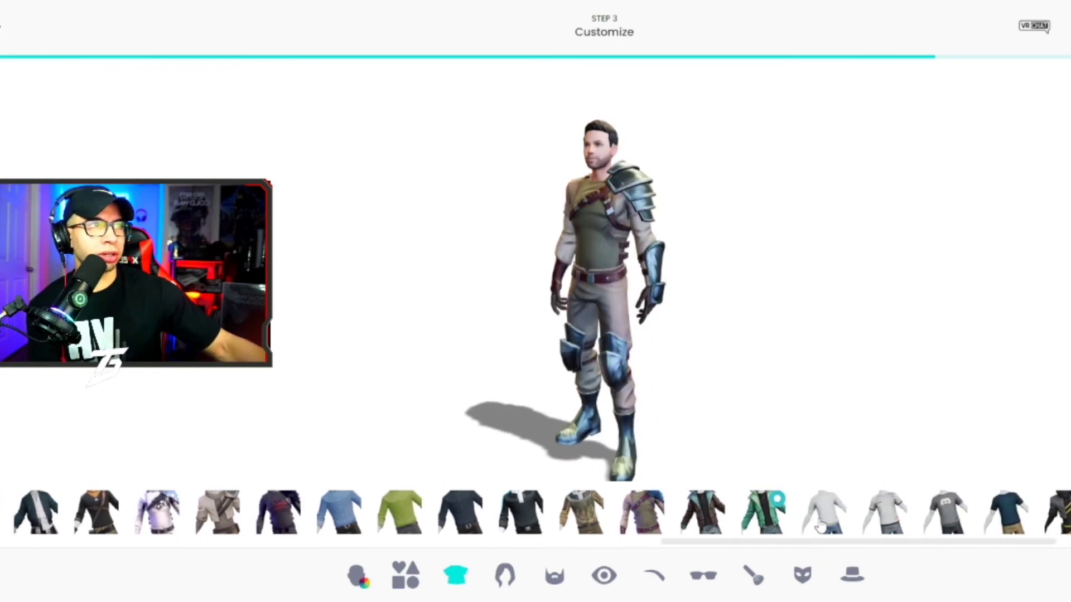
{"action": "left_click", "coordinate": [820, 527]}
{"action": "left_click_drag", "start_coordinate": [842, 543], "coordinate": [1069, 529]}
{"action": "left_click", "coordinate": [276, 505]}
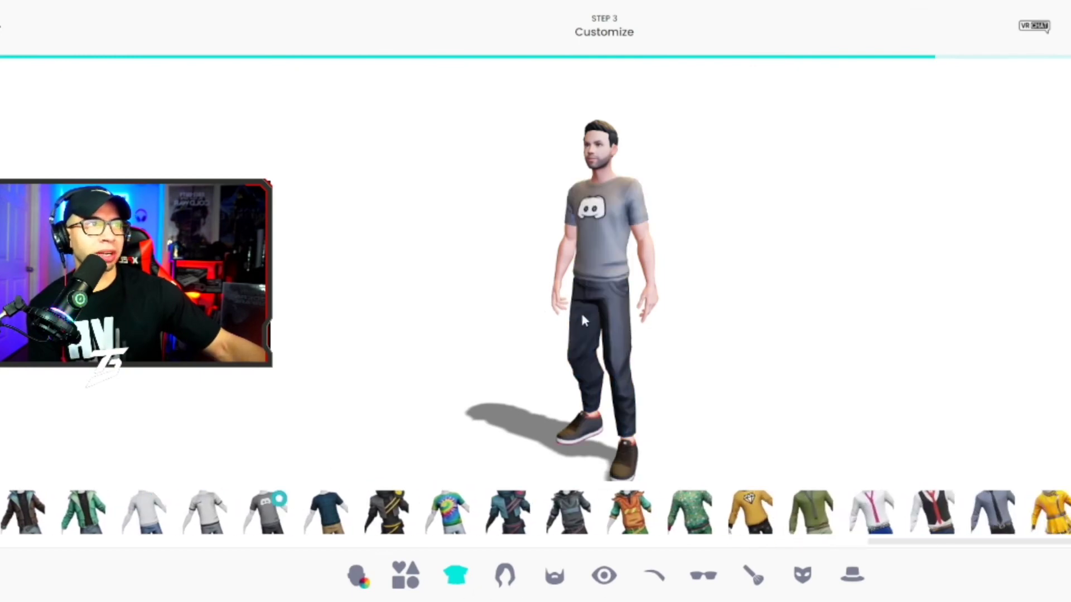
Try the dark armored hoodie, green pajamas, black vest with red tie, and blue shirt with black tie.
{"action": "left_click", "coordinate": [592, 509]}
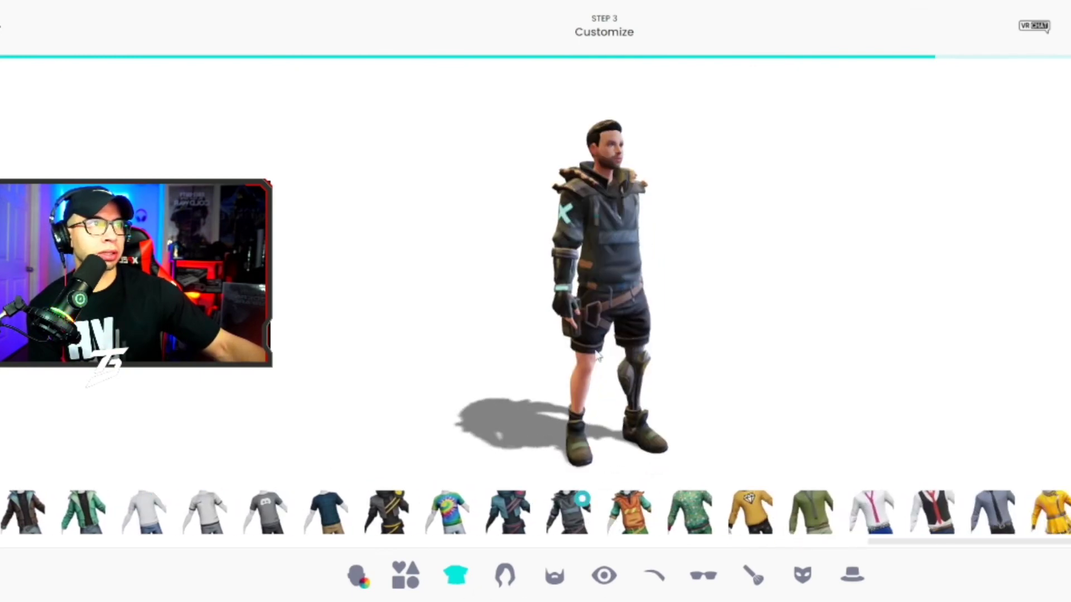
{"action": "left_click", "coordinate": [693, 507]}
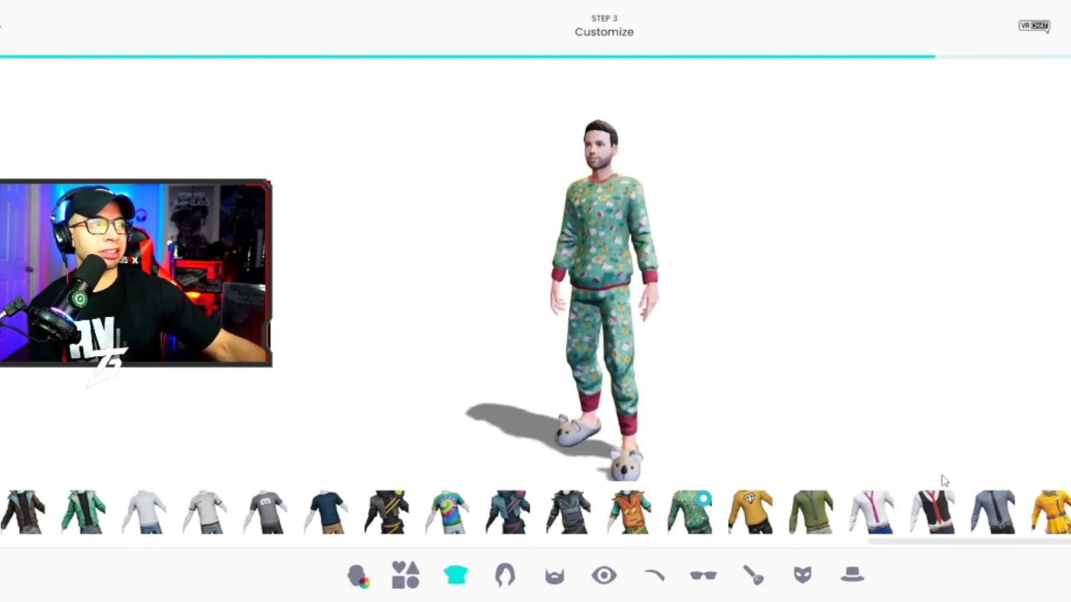
{"action": "left_click", "coordinate": [921, 516]}
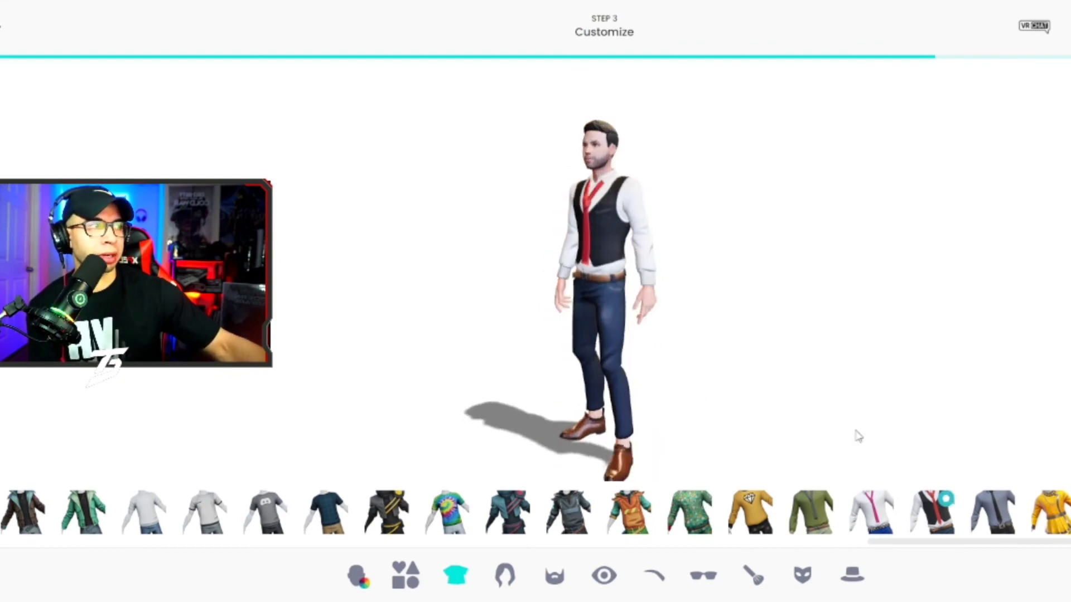
{"action": "left_click", "coordinate": [1014, 527]}
{"action": "left_click_drag", "start_coordinate": [608, 294], "coordinate": [547, 306]}
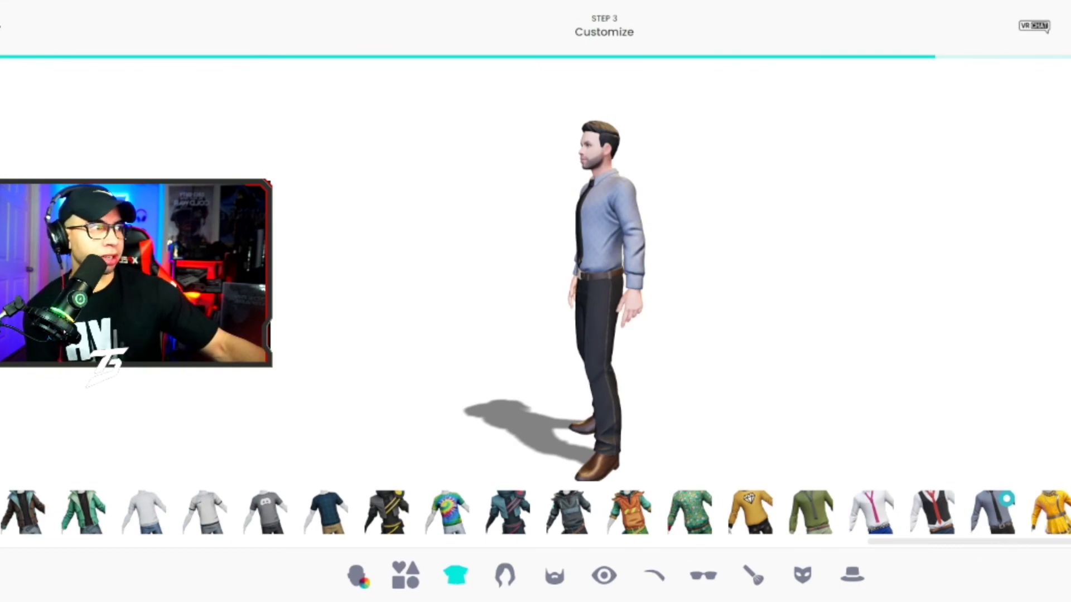
Return to the start of the outfits, dress the avatar in the plain grey hoodie and turn the avatar to check it.
{"action": "left_click_drag", "start_coordinate": [1009, 543], "coordinate": [53, 601]}
{"action": "left_click", "coordinate": [761, 514]}
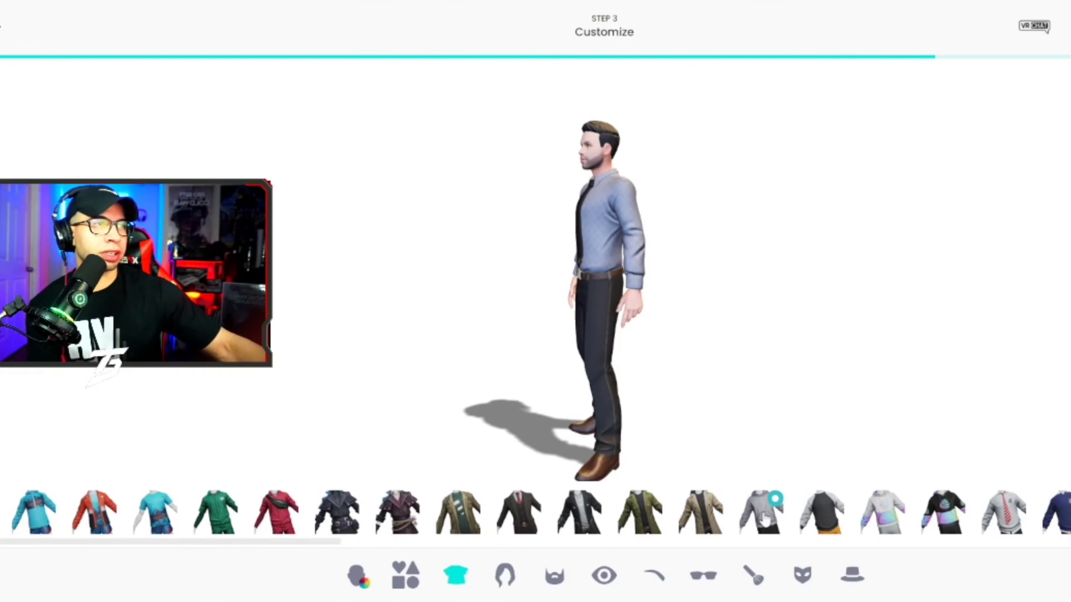
{"action": "left_click_drag", "start_coordinate": [641, 359], "coordinate": [208, 439]}
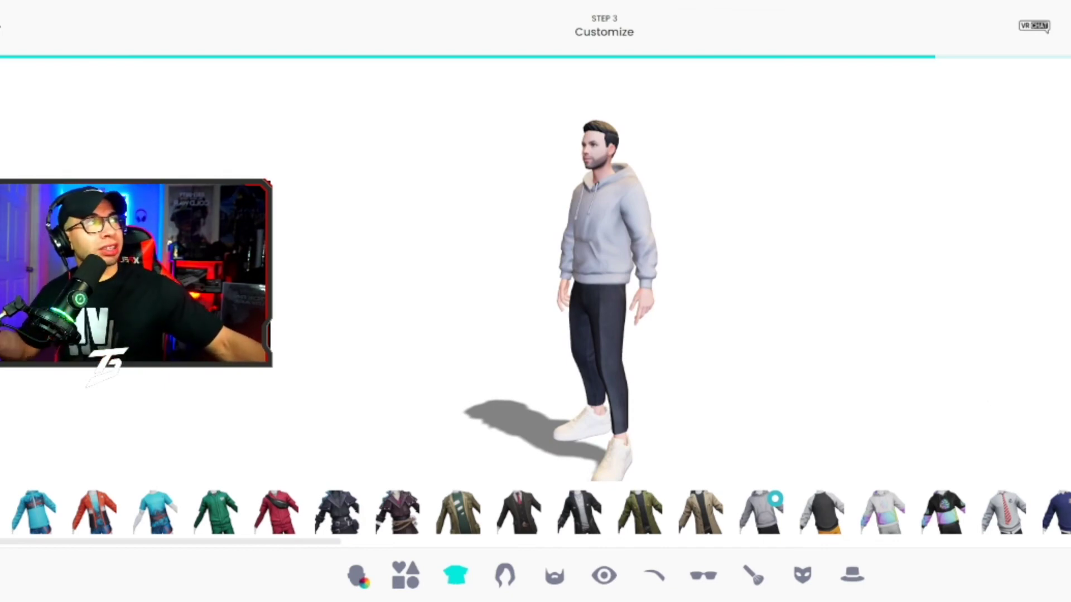
Finish the avatar, import it to VRChat and allow Ready Player Me access to the VRChat account.
{"action": "left_click", "coordinate": [1039, 27]}
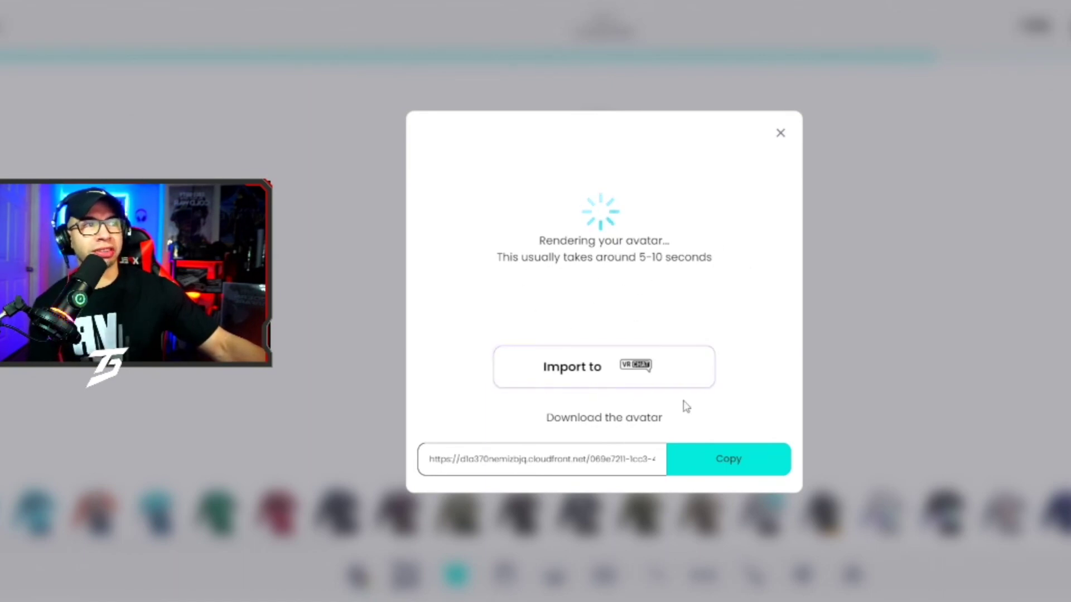
{"action": "left_click", "coordinate": [627, 376]}
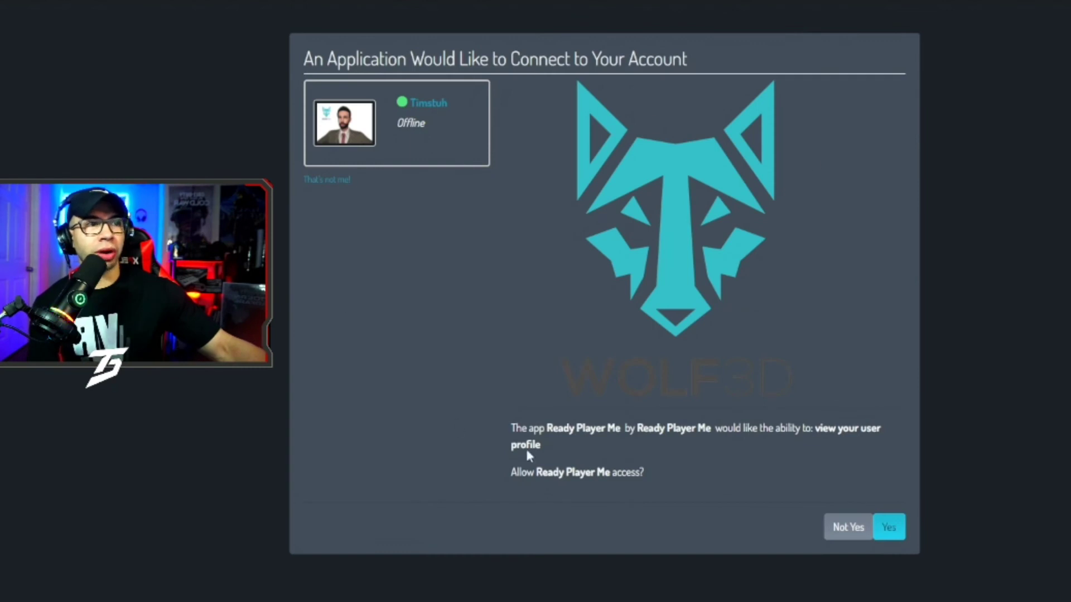
{"action": "left_click", "coordinate": [895, 535]}
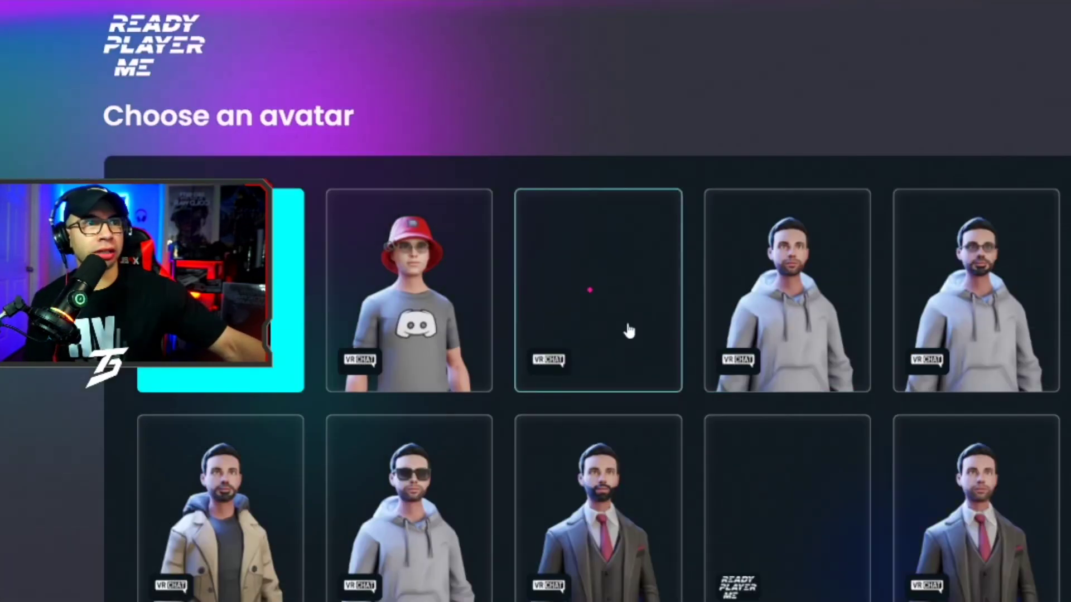
Look through the whole collection of saved avatars on the Choose an avatar page and return to its beginning.
{"action": "scroll", "coordinate": [629, 332], "scroll_direction": "down", "scroll_amount": 3}
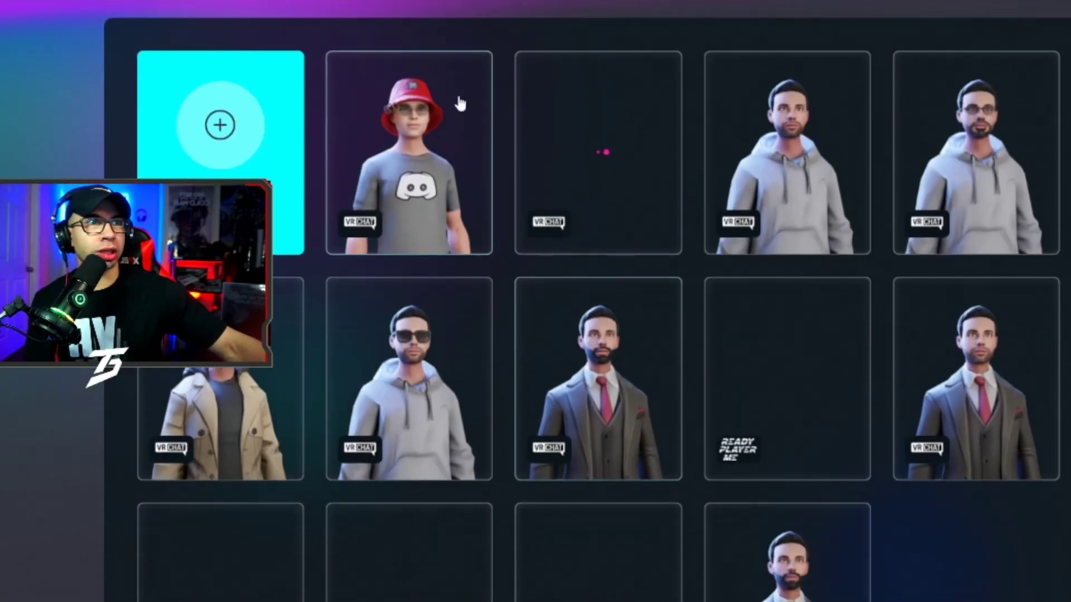
{"action": "scroll", "coordinate": [442, 484], "scroll_direction": "down", "scroll_amount": 3}
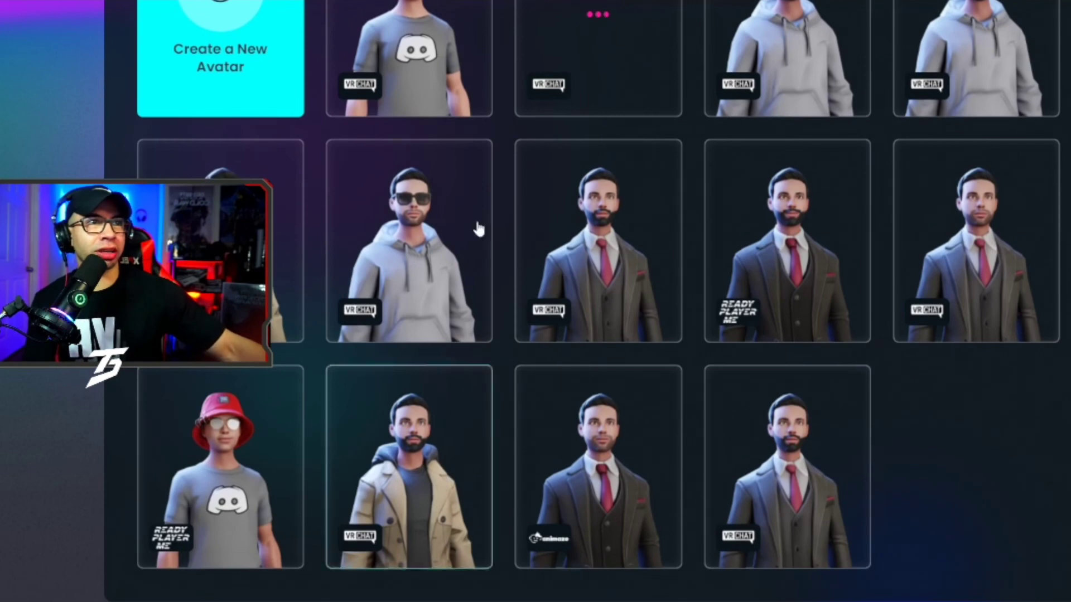
{"action": "scroll", "coordinate": [840, 167], "scroll_direction": "up", "scroll_amount": 3}
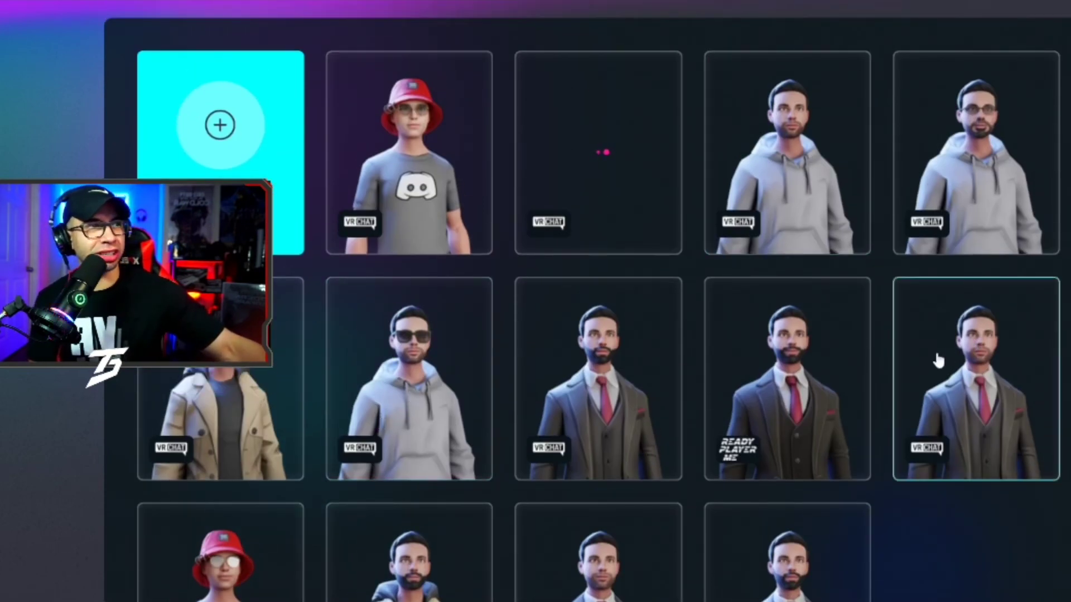
{"action": "scroll", "coordinate": [937, 358], "scroll_direction": "down", "scroll_amount": 3}
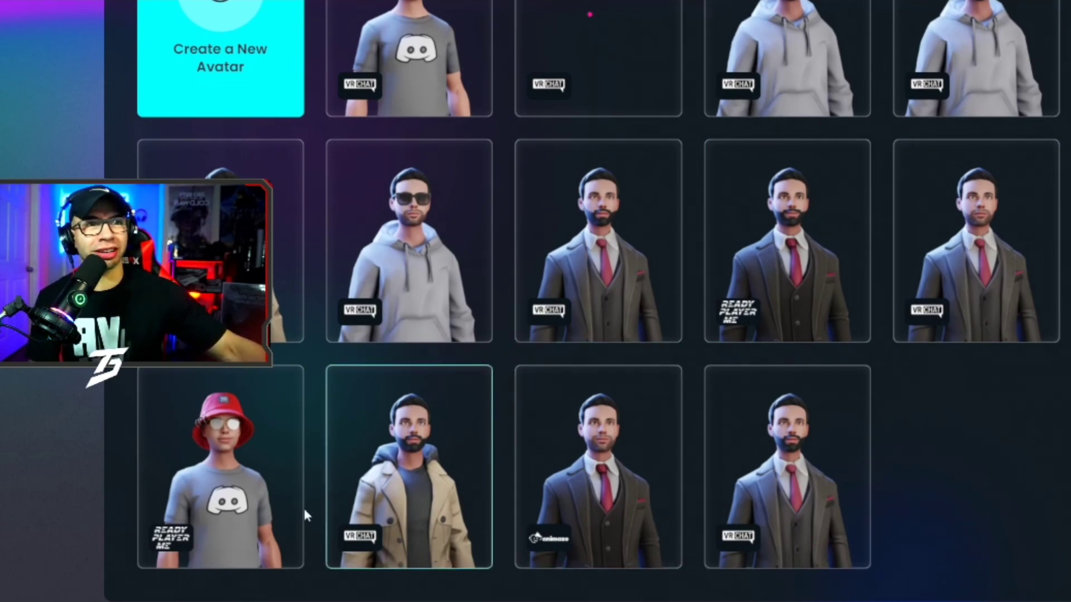
{"action": "scroll", "coordinate": [969, 390], "scroll_direction": "up", "scroll_amount": 2}
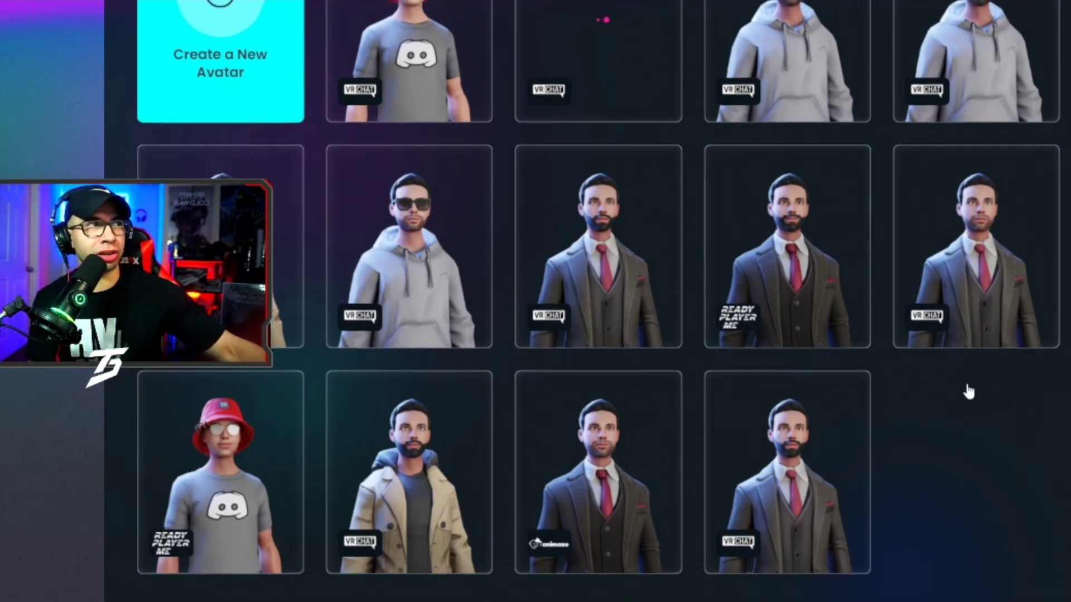
{"action": "scroll", "coordinate": [558, 234], "scroll_direction": "up", "scroll_amount": 2}
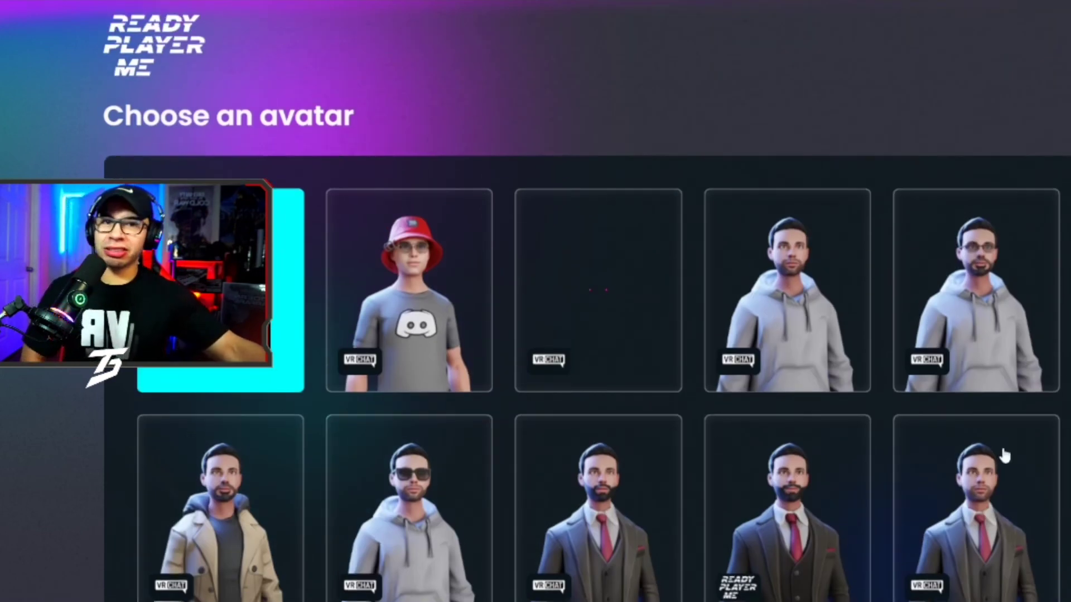